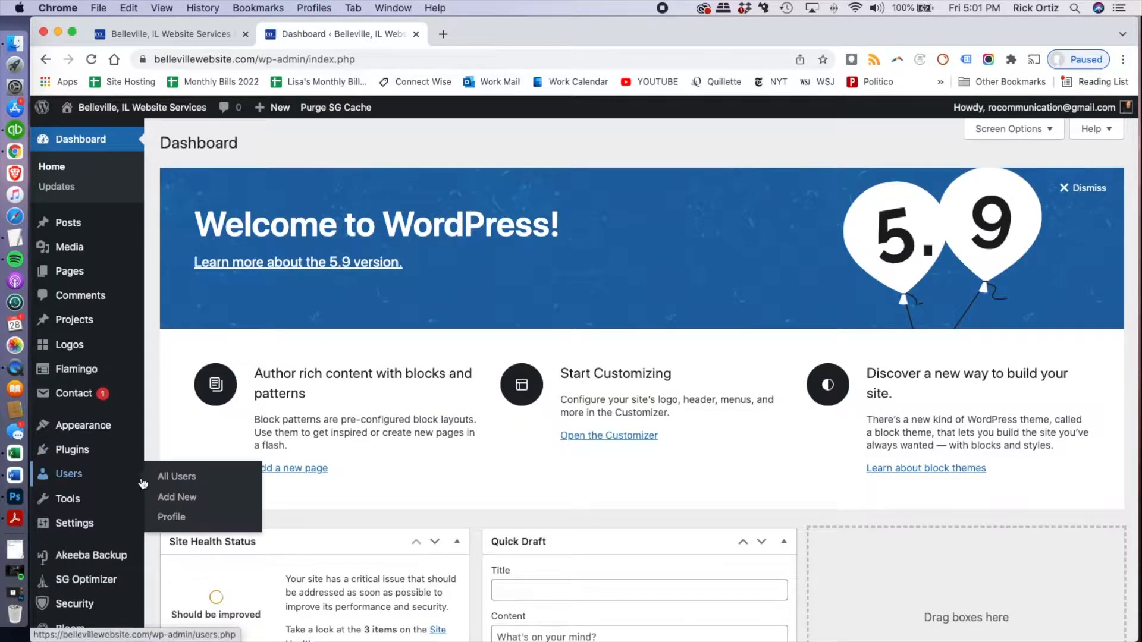
{"action": "scroll", "coordinate": [143, 481], "scroll_direction": "down", "scroll_amount": 5}
{"action": "scroll", "coordinate": [77, 573], "scroll_direction": "down", "scroll_amount": 5}
{"action": "mouse_move", "coordinate": [84, 573]}
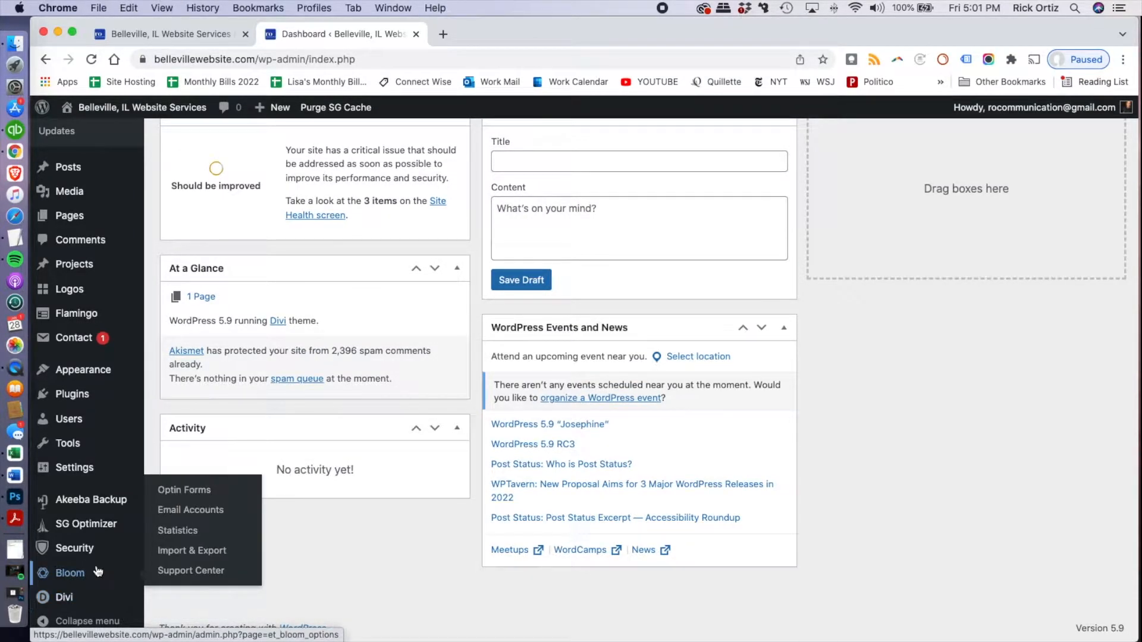
{"action": "mouse_move", "coordinate": [100, 526]}
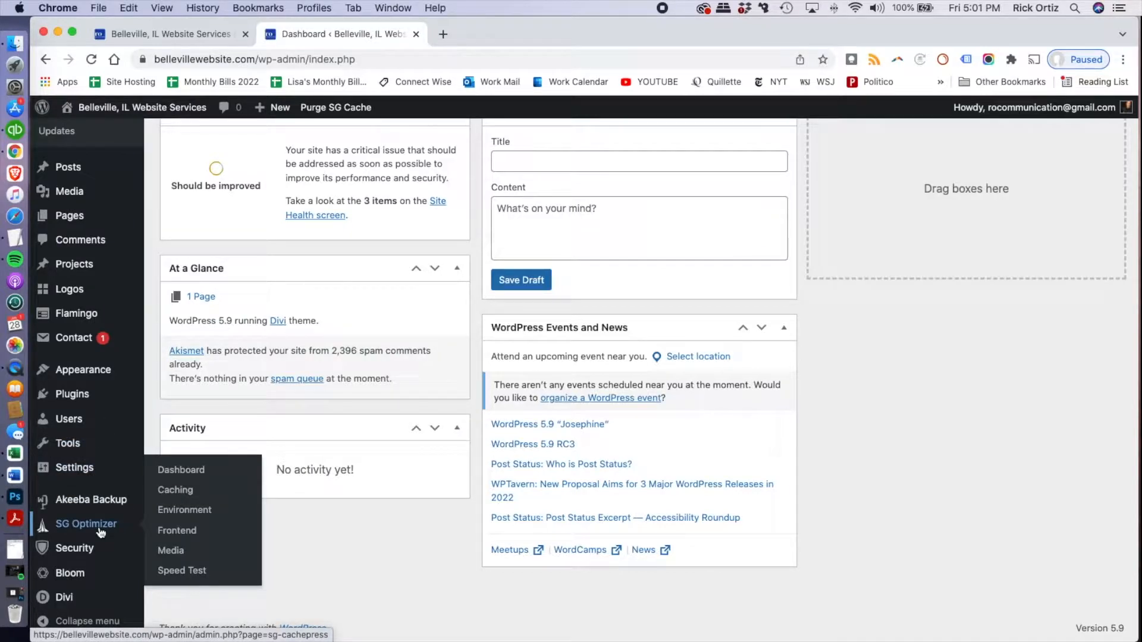
{"action": "scroll", "coordinate": [98, 540], "scroll_direction": "down", "scroll_amount": 1}
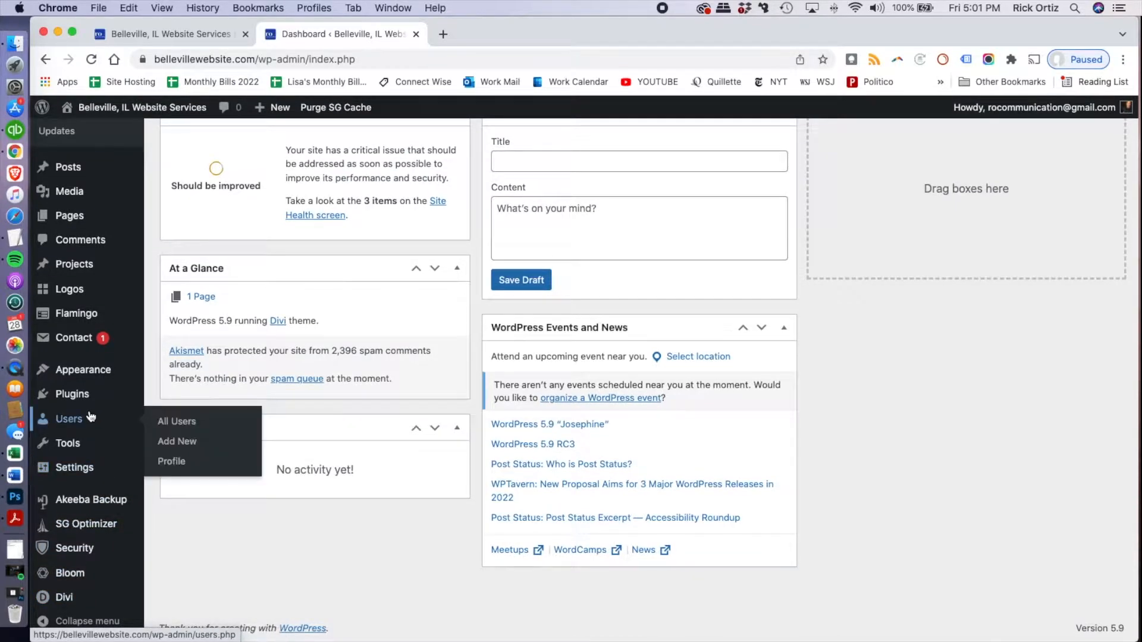
{"action": "mouse_move", "coordinate": [92, 397]}
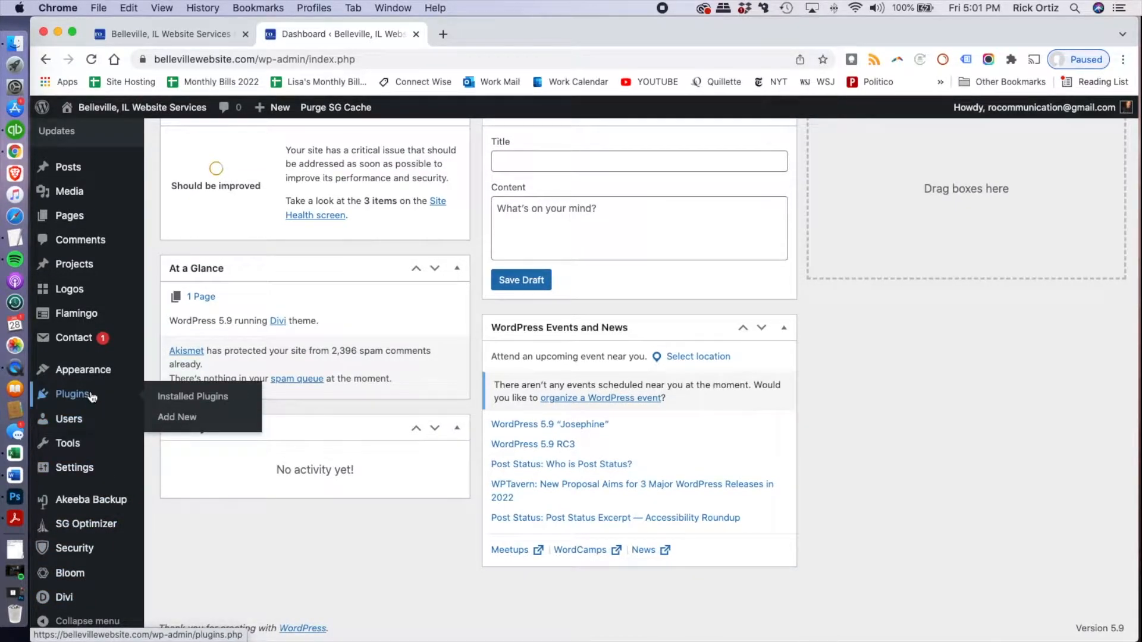
Examine the live homepage's custom header with its overlapping logo while moving through the page
{"action": "left_click", "coordinate": [166, 37]}
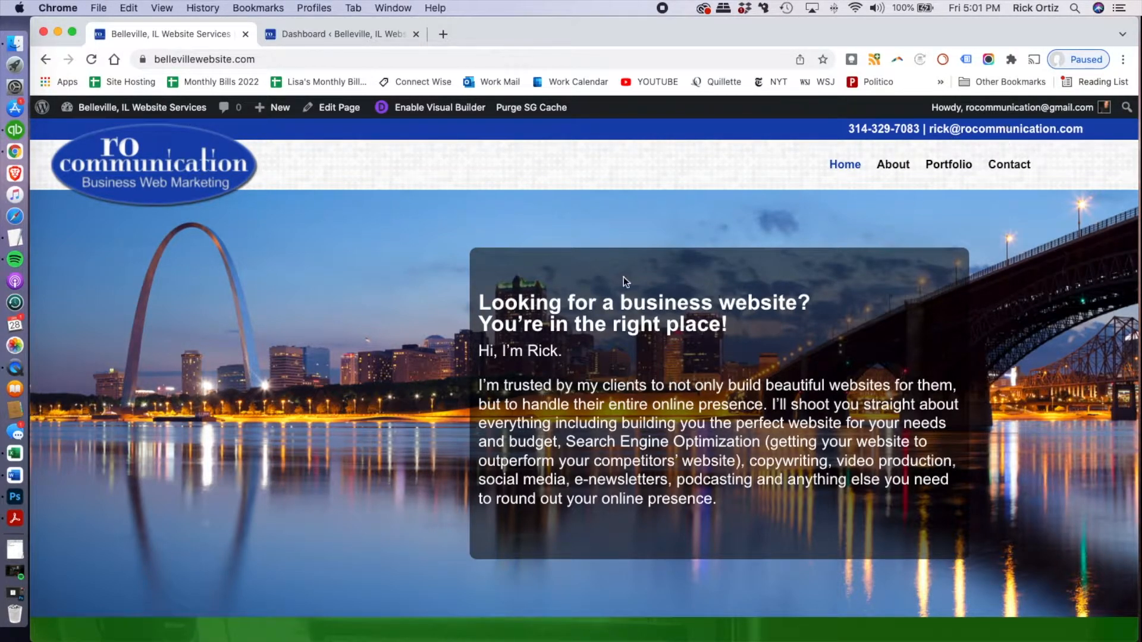
{"action": "scroll", "coordinate": [592, 284], "scroll_direction": "down", "scroll_amount": 5}
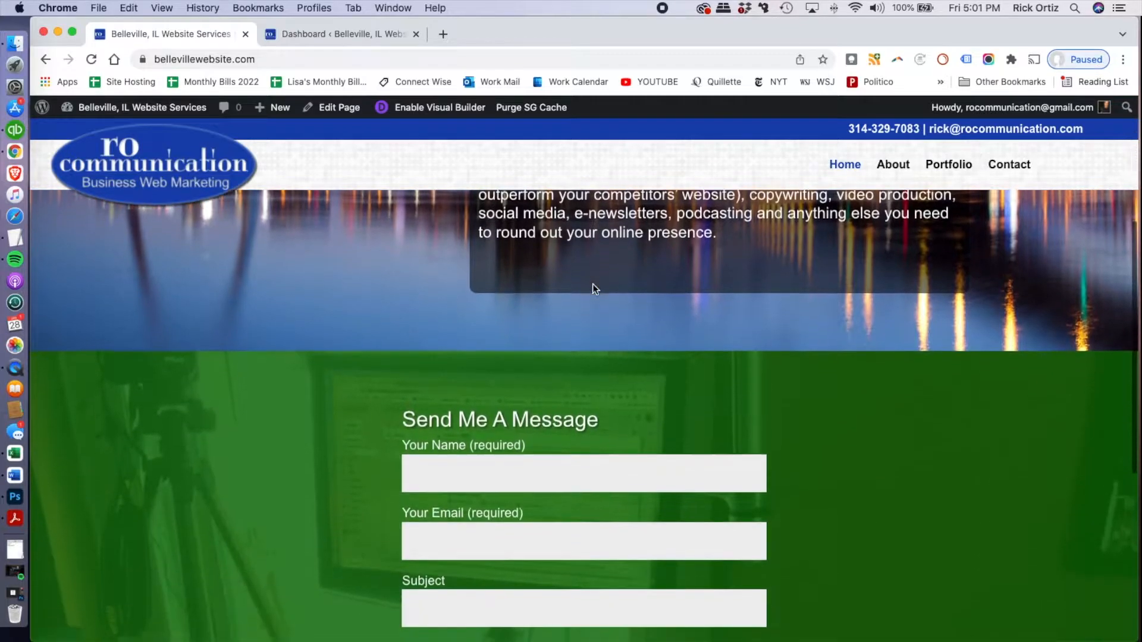
{"action": "scroll", "coordinate": [592, 284], "scroll_direction": "down", "scroll_amount": 6}
{"action": "scroll", "coordinate": [592, 283], "scroll_direction": "up", "scroll_amount": 10}
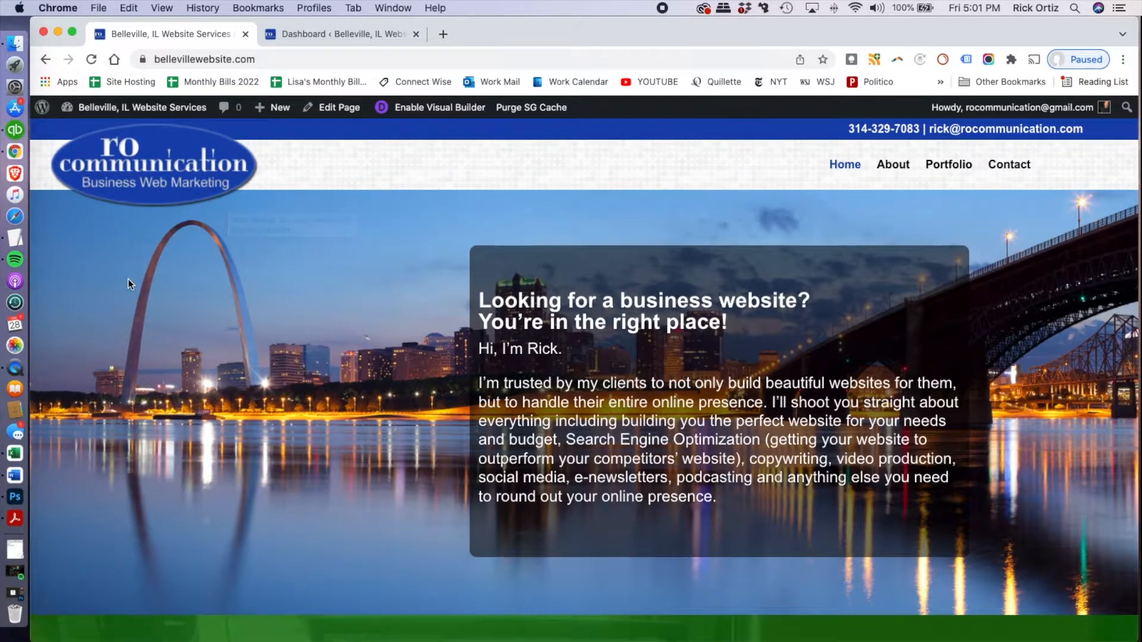
{"action": "scroll", "coordinate": [131, 285], "scroll_direction": "down", "scroll_amount": 2}
{"action": "scroll", "coordinate": [127, 281], "scroll_direction": "down", "scroll_amount": 6}
{"action": "scroll", "coordinate": [128, 279], "scroll_direction": "up", "scroll_amount": 8}
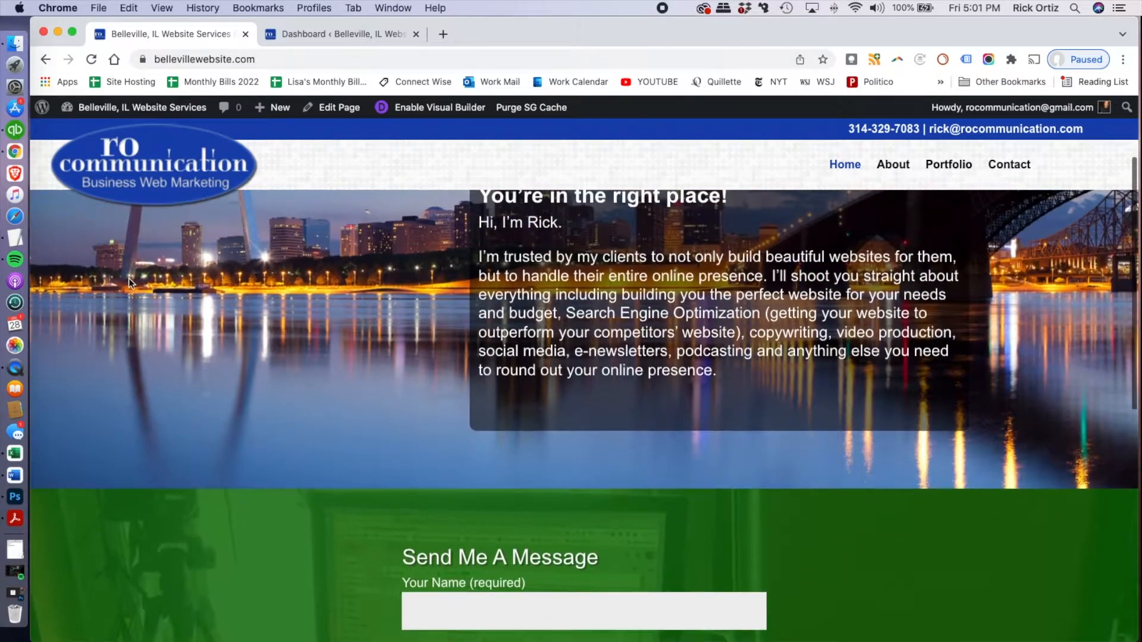
{"action": "scroll", "coordinate": [128, 280], "scroll_direction": "down", "scroll_amount": 5}
{"action": "scroll", "coordinate": [129, 280], "scroll_direction": "up", "scroll_amount": 5}
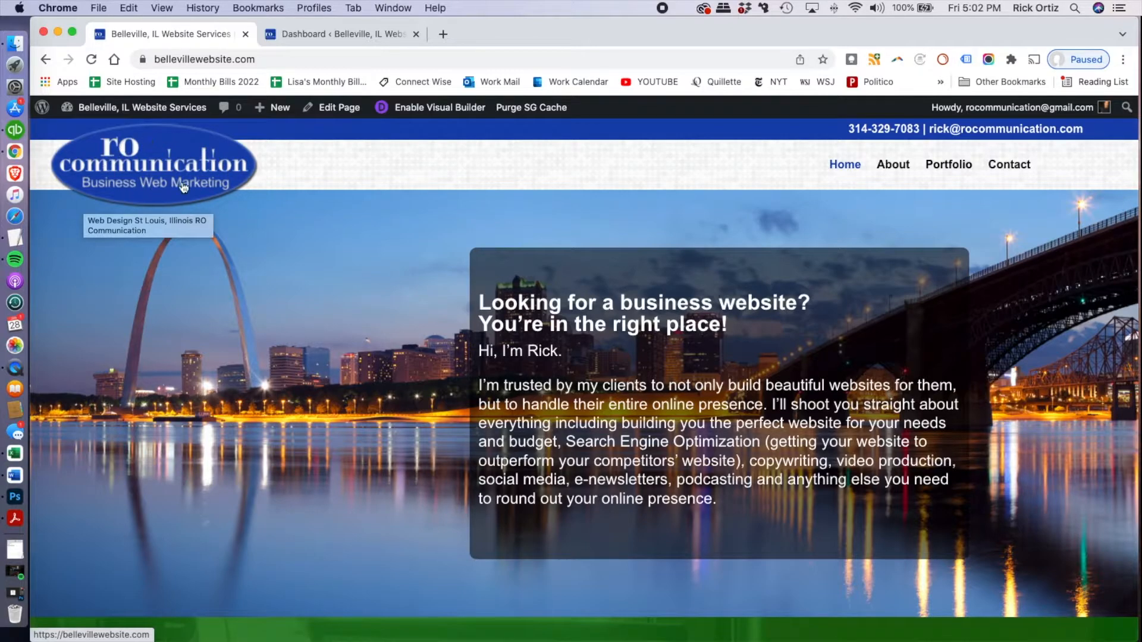
{"action": "scroll", "coordinate": [346, 232], "scroll_direction": "down", "scroll_amount": 3}
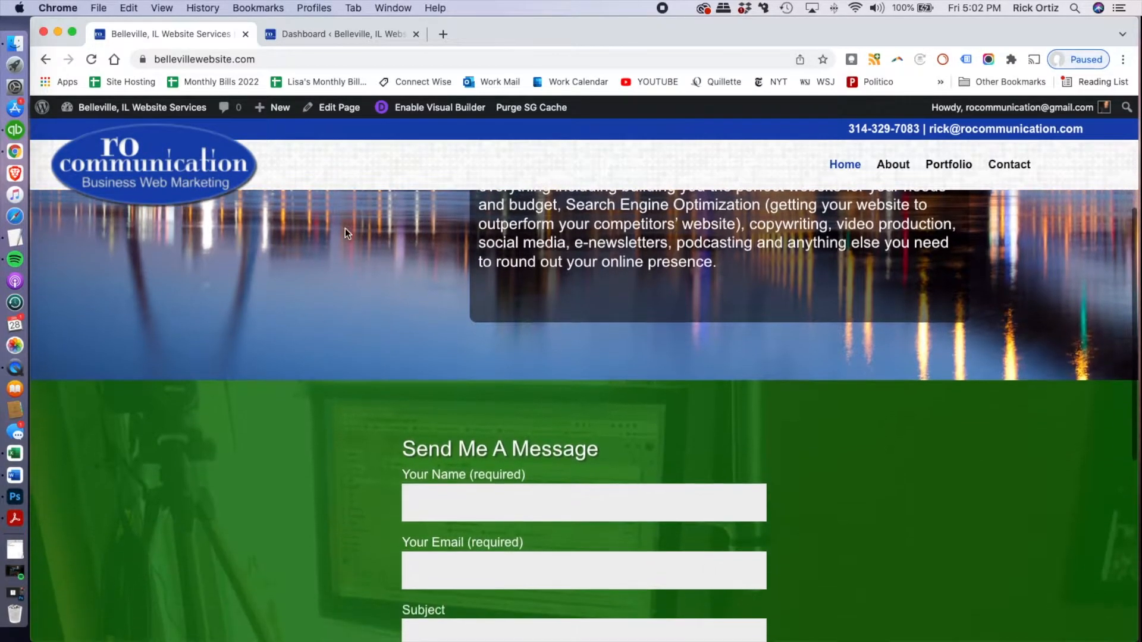
{"action": "scroll", "coordinate": [345, 233], "scroll_direction": "up", "scroll_amount": 3}
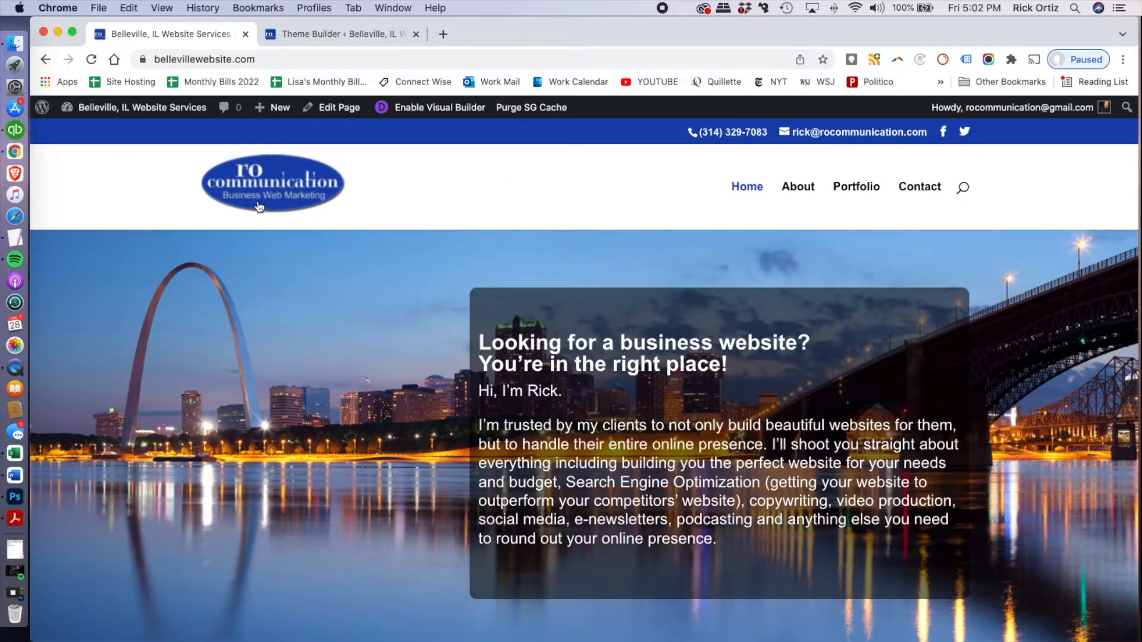
Examine how the default header and its logo behave when the live homepage is scrolled
{"action": "scroll", "coordinate": [337, 226], "scroll_direction": "down", "scroll_amount": 3}
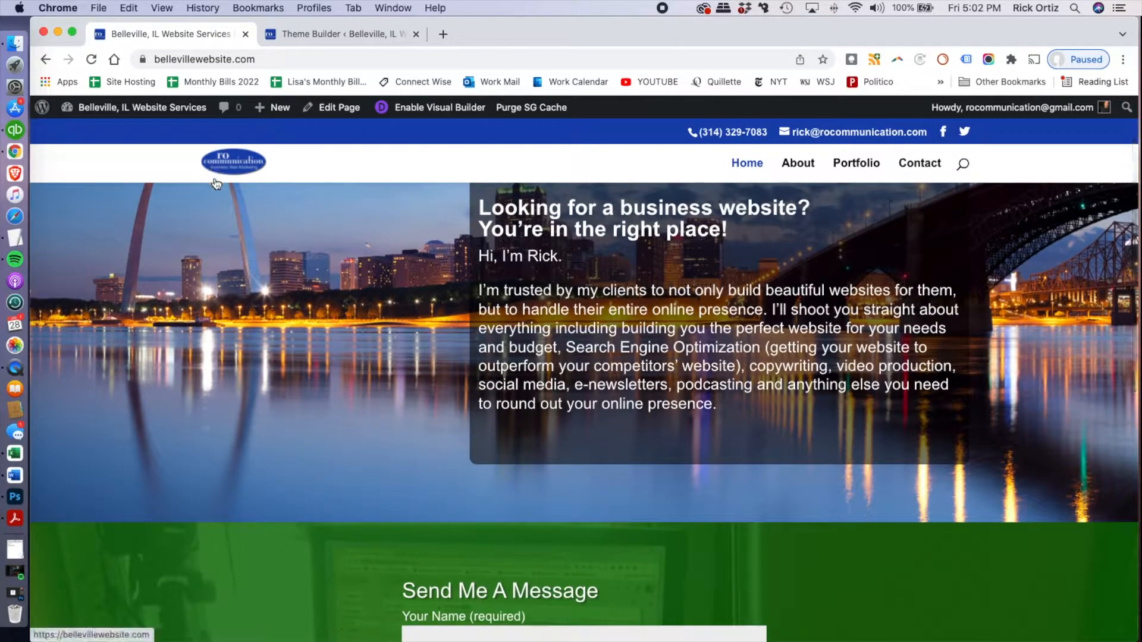
{"action": "left_click", "coordinate": [216, 181]}
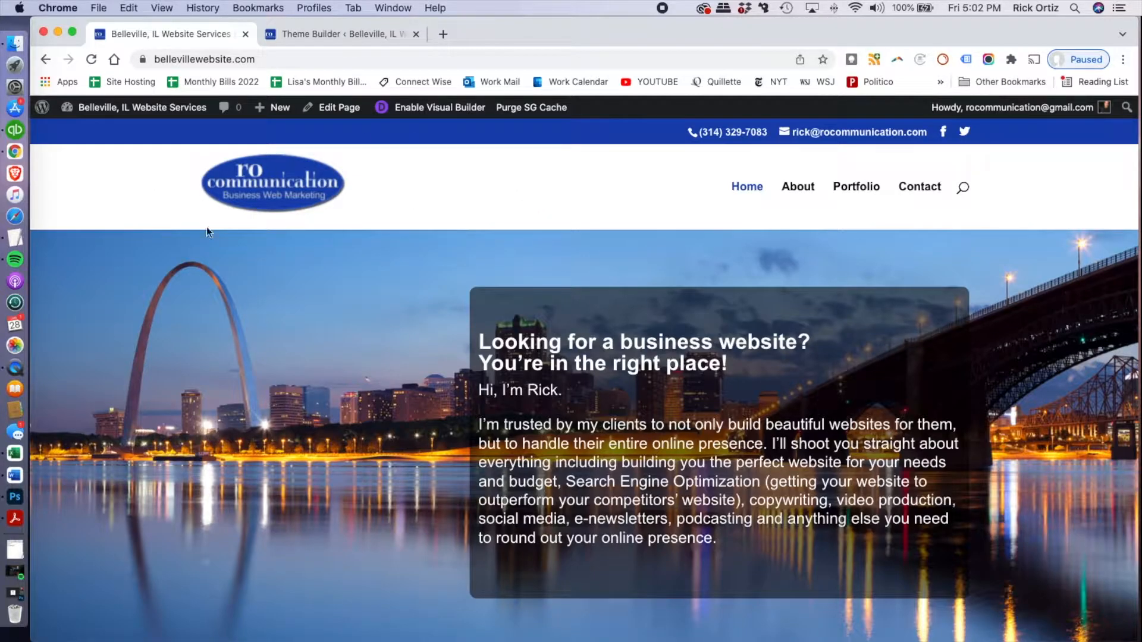
{"action": "scroll", "coordinate": [403, 291], "scroll_direction": "down", "scroll_amount": 3}
{"action": "scroll", "coordinate": [403, 291], "scroll_direction": "up", "scroll_amount": 3}
Enable the All Pages template containing the custom header in the Divi Theme Builder and save the changes
{"action": "left_click", "coordinate": [334, 37]}
{"action": "mouse_move", "coordinate": [596, 327]}
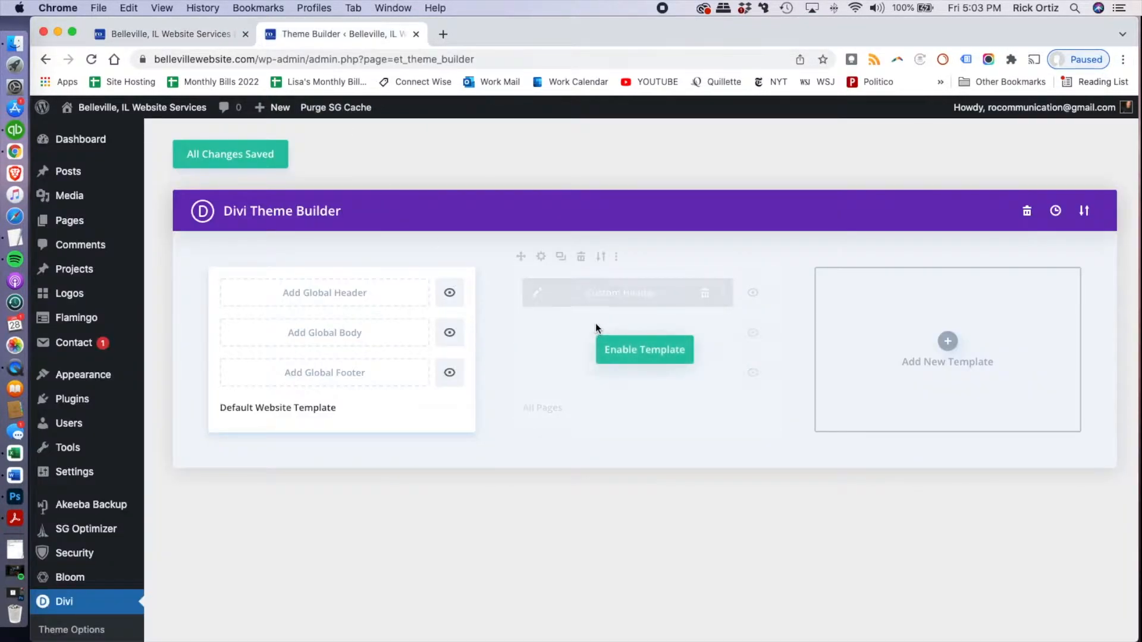
{"action": "left_click", "coordinate": [666, 354]}
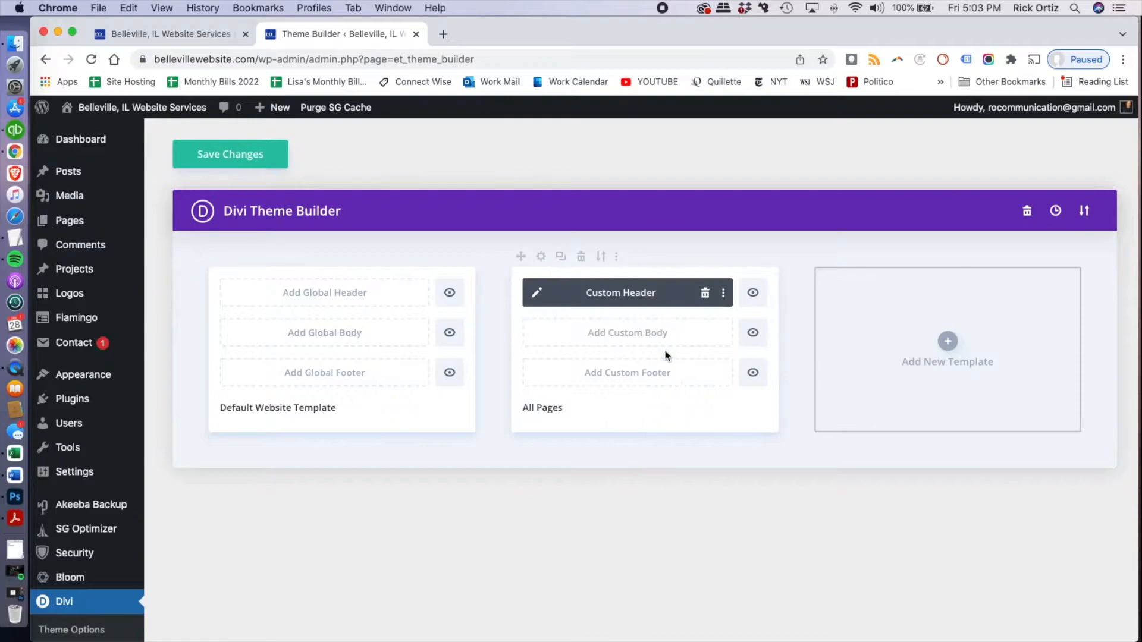
{"action": "left_click", "coordinate": [259, 154]}
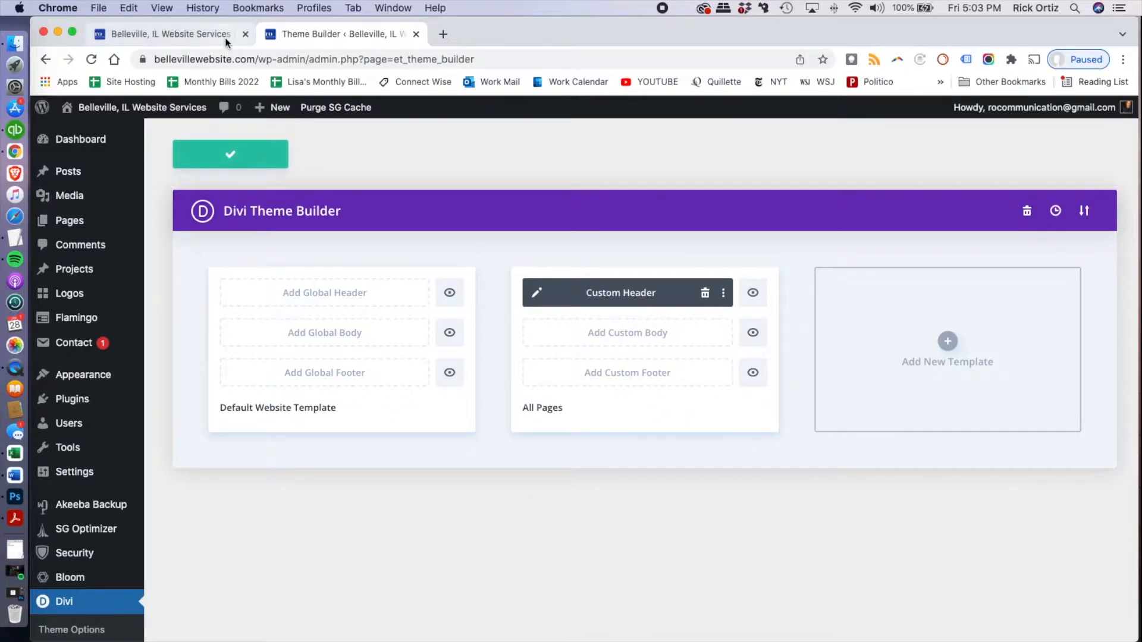
Reload the live homepage and check the re-enabled custom header's look and scrolling behaviour against the Theme Builder template
{"action": "left_click", "coordinate": [122, 34]}
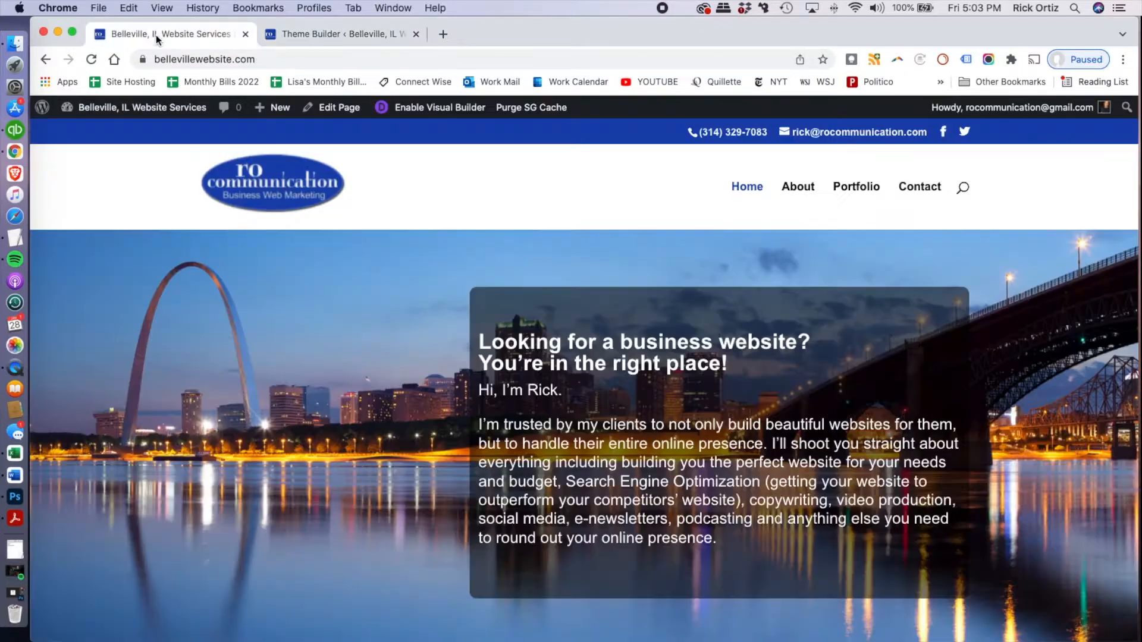
{"action": "left_click", "coordinate": [91, 60]}
{"action": "scroll", "coordinate": [260, 220], "scroll_direction": "down", "scroll_amount": 5}
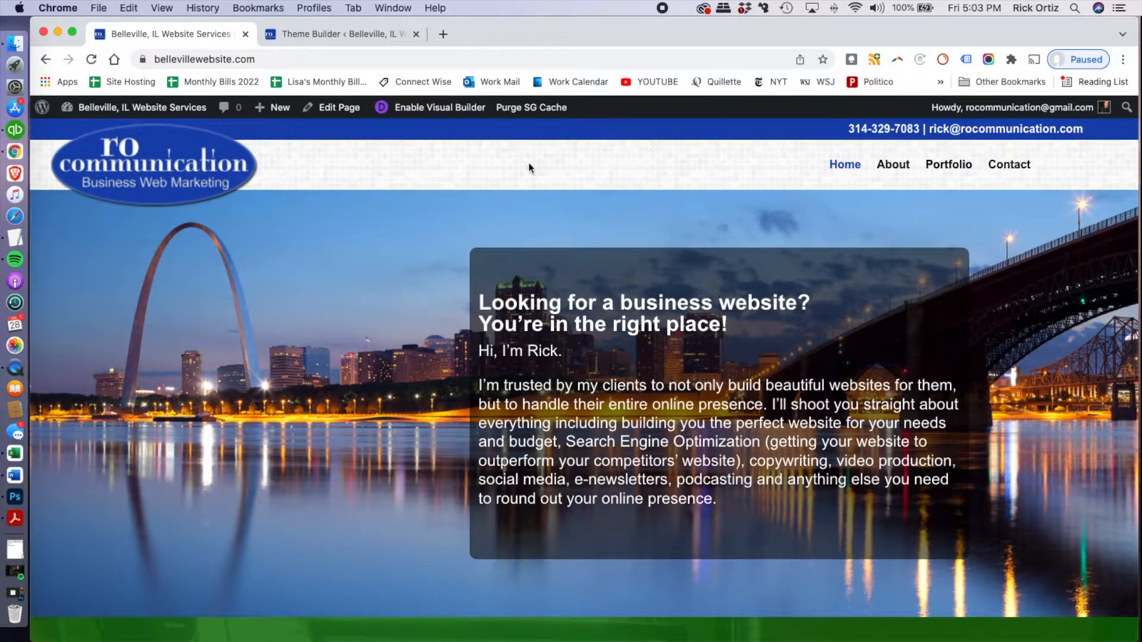
{"action": "scroll", "coordinate": [491, 249], "scroll_direction": "down", "scroll_amount": 5}
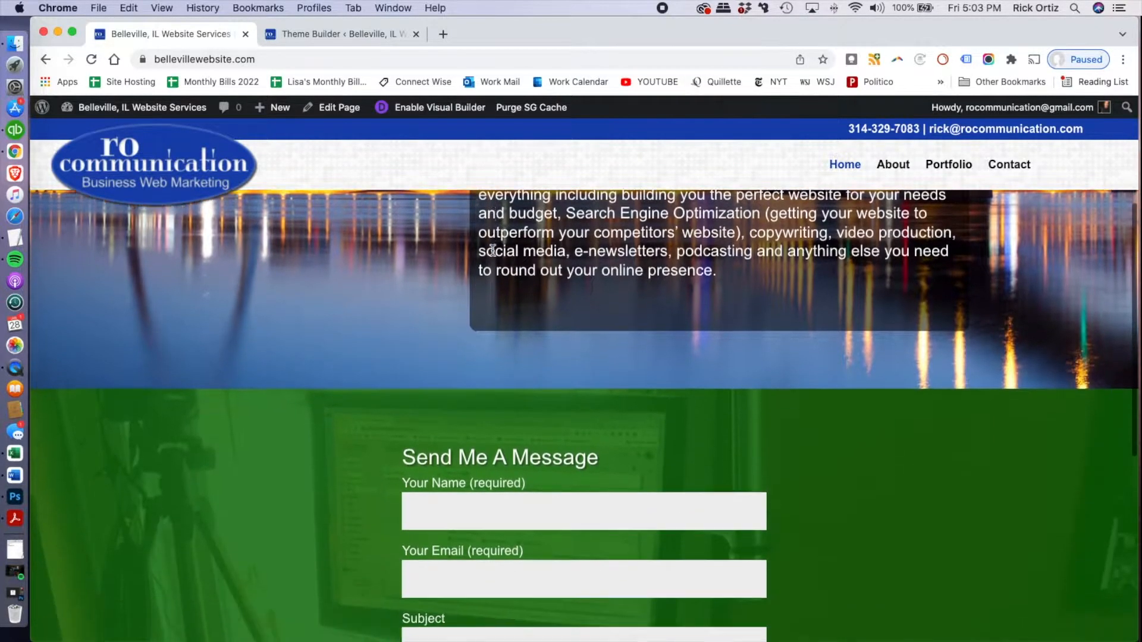
{"action": "scroll", "coordinate": [491, 250], "scroll_direction": "up", "scroll_amount": 5}
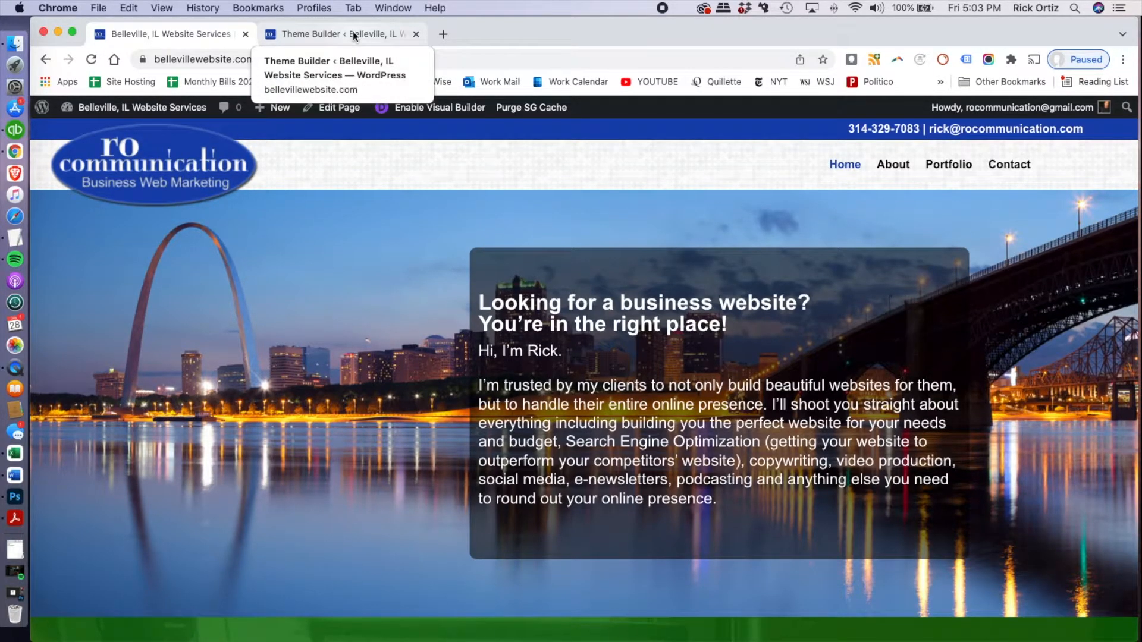
{"action": "left_click", "coordinate": [353, 34]}
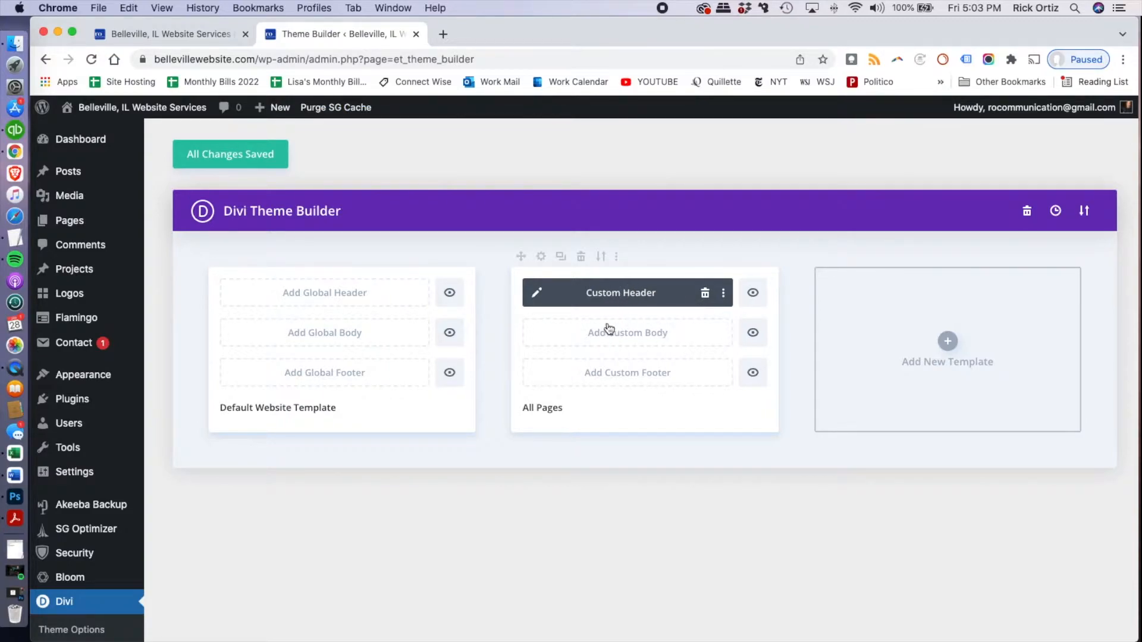
{"action": "left_click", "coordinate": [178, 34]}
{"action": "scroll", "coordinate": [318, 288], "scroll_direction": "down", "scroll_amount": 3}
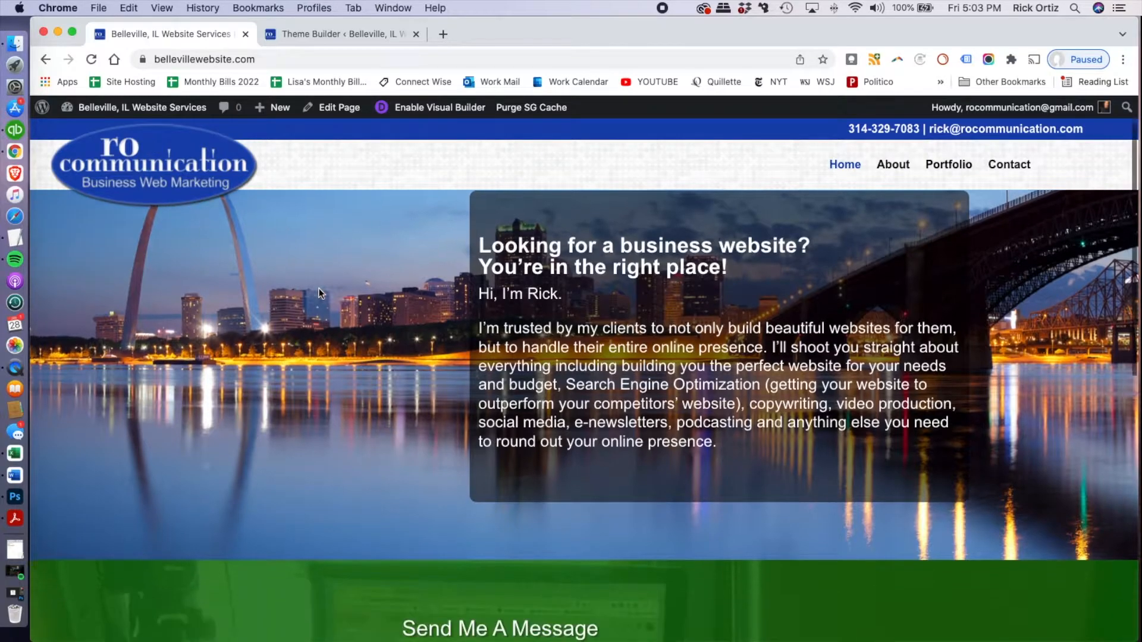
{"action": "scroll", "coordinate": [319, 291], "scroll_direction": "up", "scroll_amount": 3}
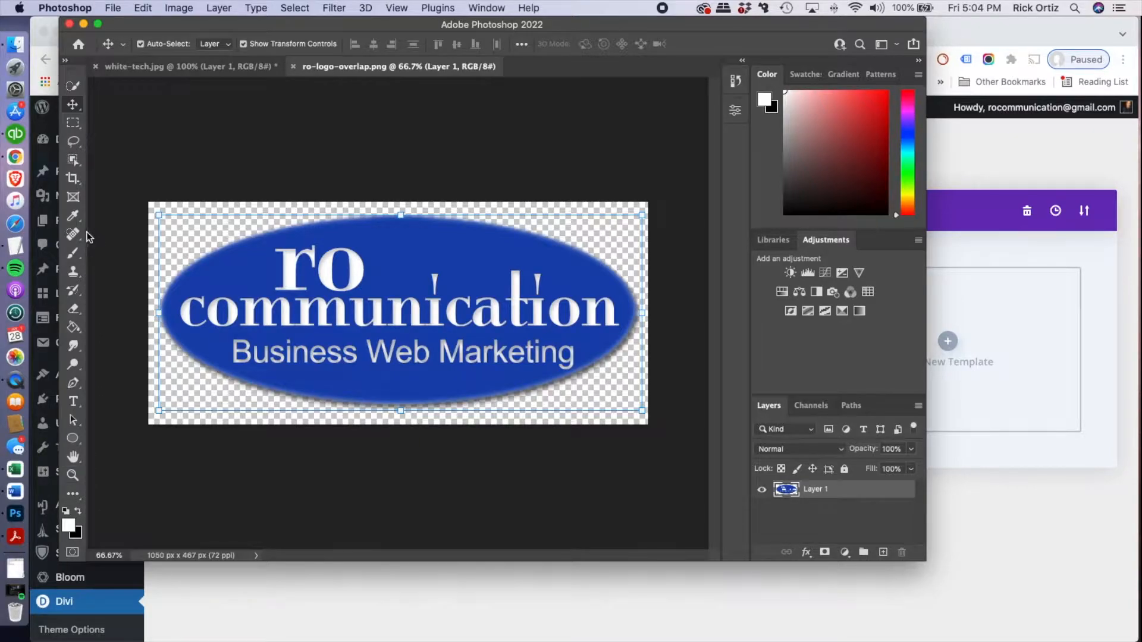
In Photoshop, sample the blue of the logo oval in ro-logo-overlap.png as the foreground colour and look up its hex code
{"action": "left_click", "coordinate": [72, 216]}
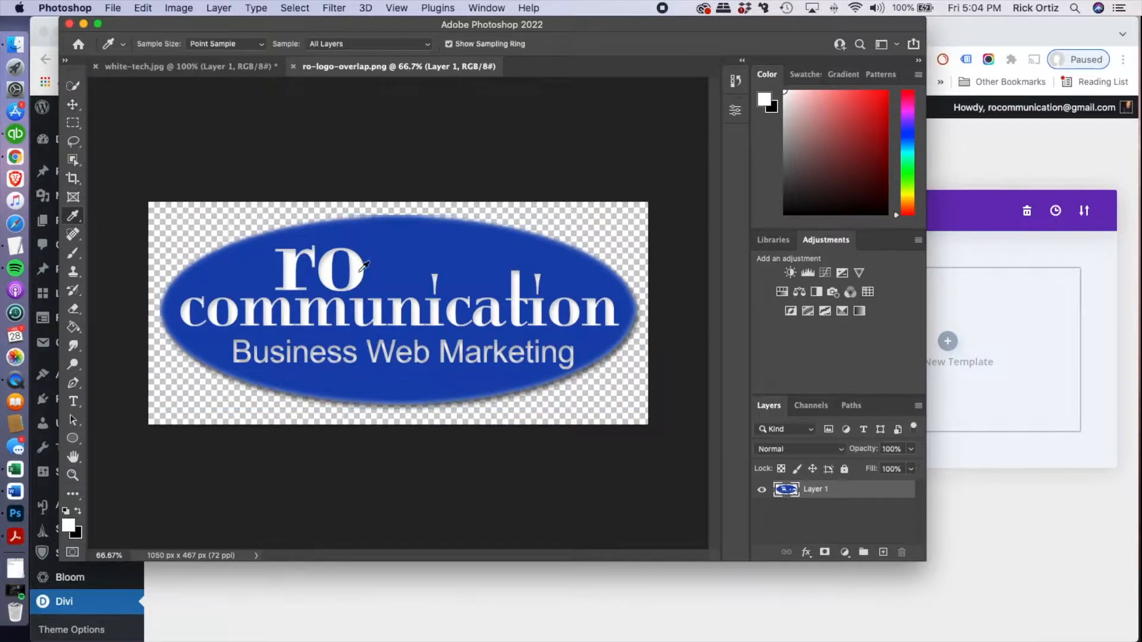
{"action": "left_click", "coordinate": [394, 258]}
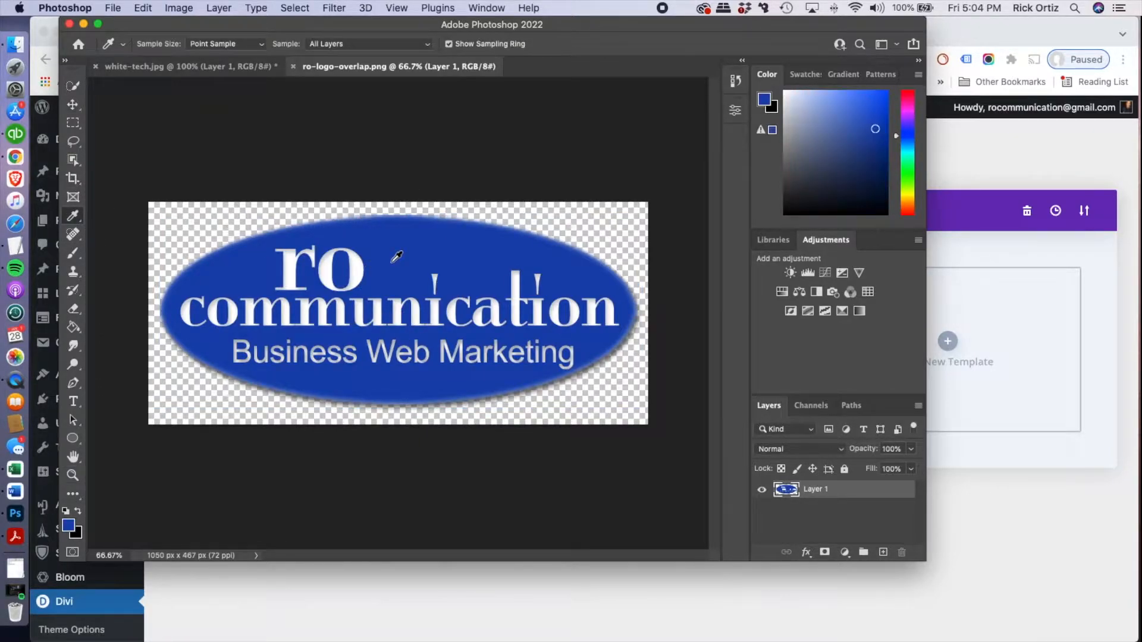
{"action": "left_click", "coordinate": [68, 525]}
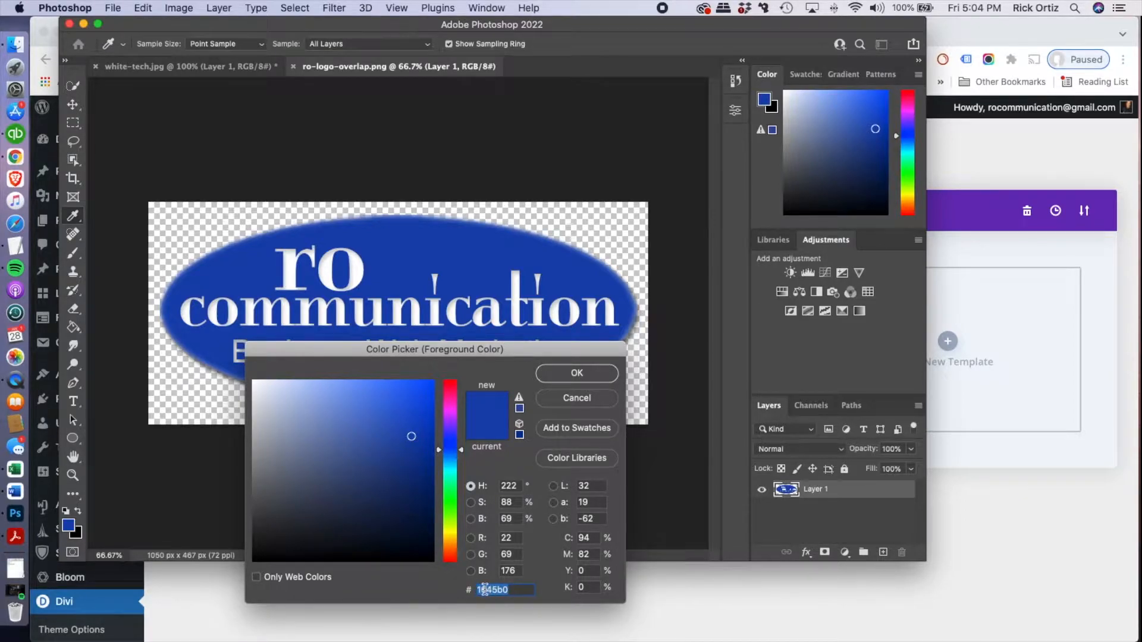
{"action": "left_click", "coordinate": [555, 373]}
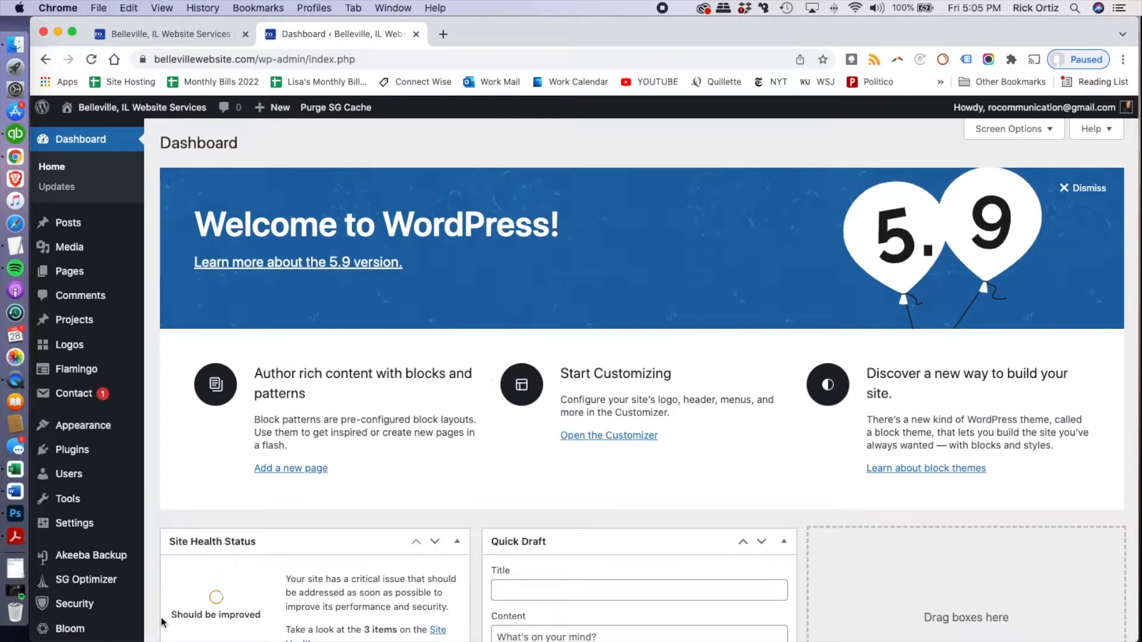
Open the Divi Theme Builder in WordPress and start building a global header for the Default Website Template
{"action": "mouse_move", "coordinate": [90, 626]}
{"action": "scroll", "coordinate": [89, 626], "scroll_direction": "down", "scroll_amount": 5}
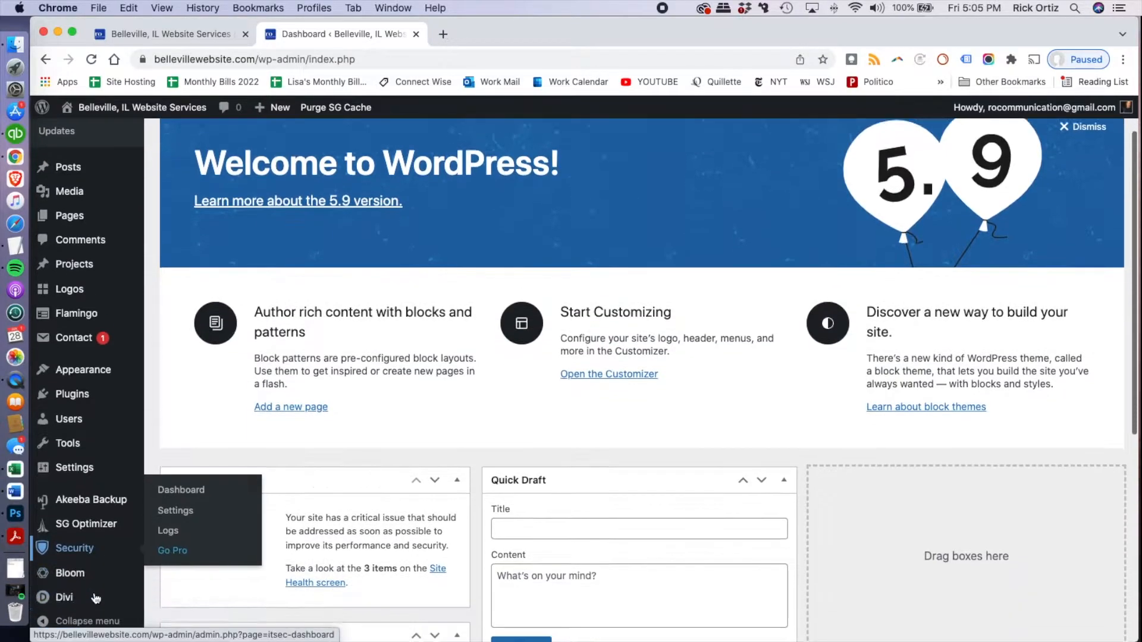
{"action": "mouse_move", "coordinate": [94, 597]}
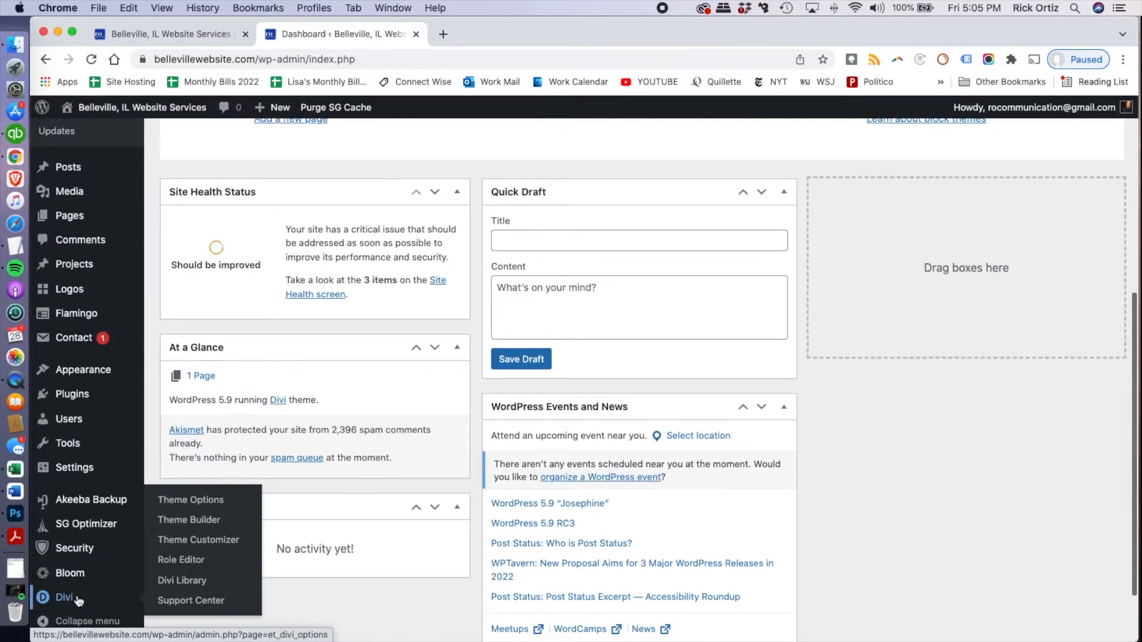
{"action": "left_click", "coordinate": [180, 521]}
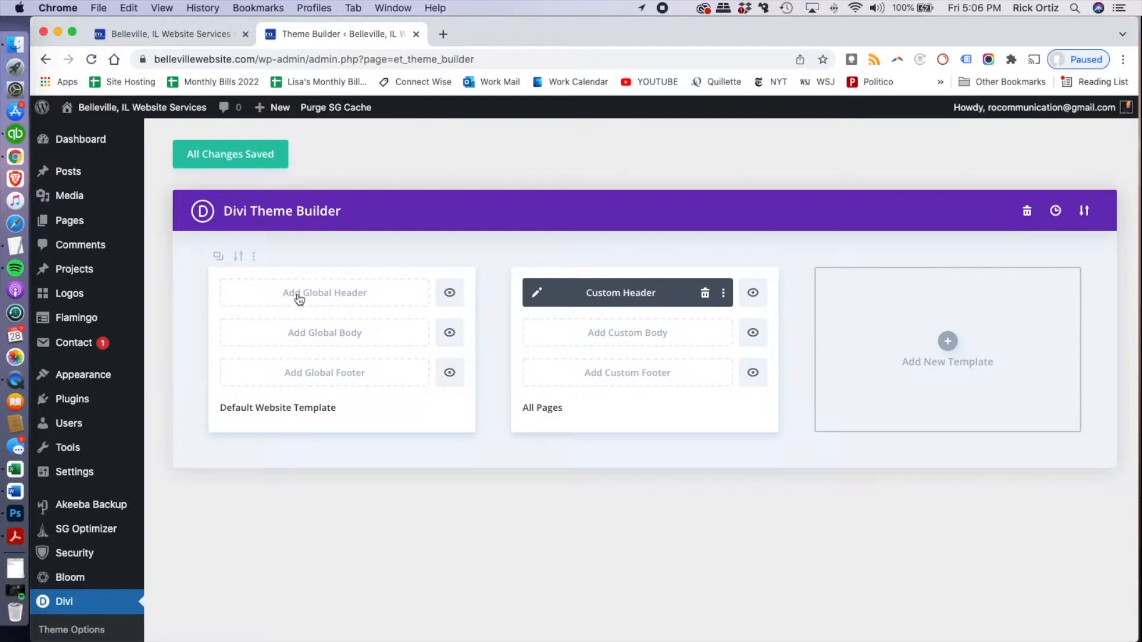
{"action": "left_click", "coordinate": [330, 299]}
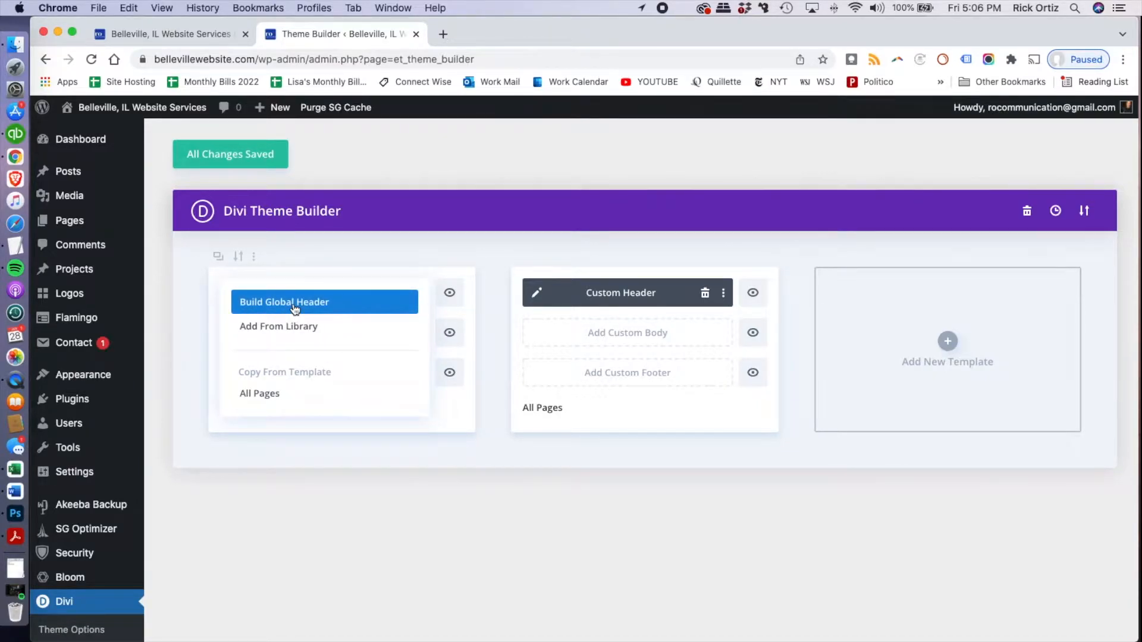
{"action": "left_click", "coordinate": [294, 306]}
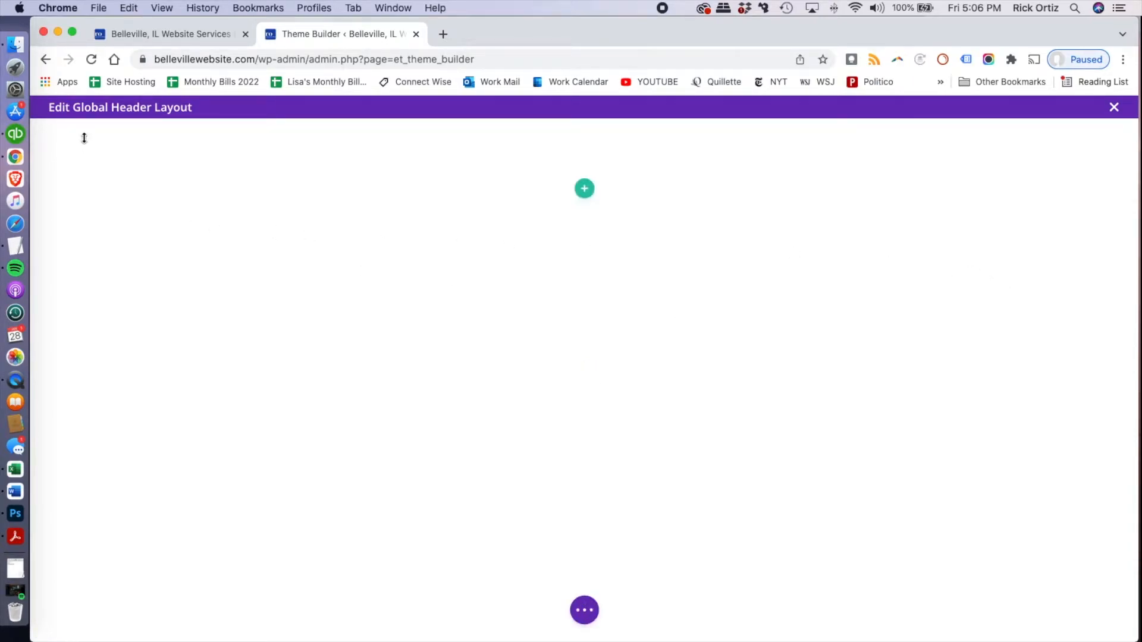
Review the contact bar and menu bar of the live homepage's header as a reference for the new layout
{"action": "mouse_move", "coordinate": [70, 137]}
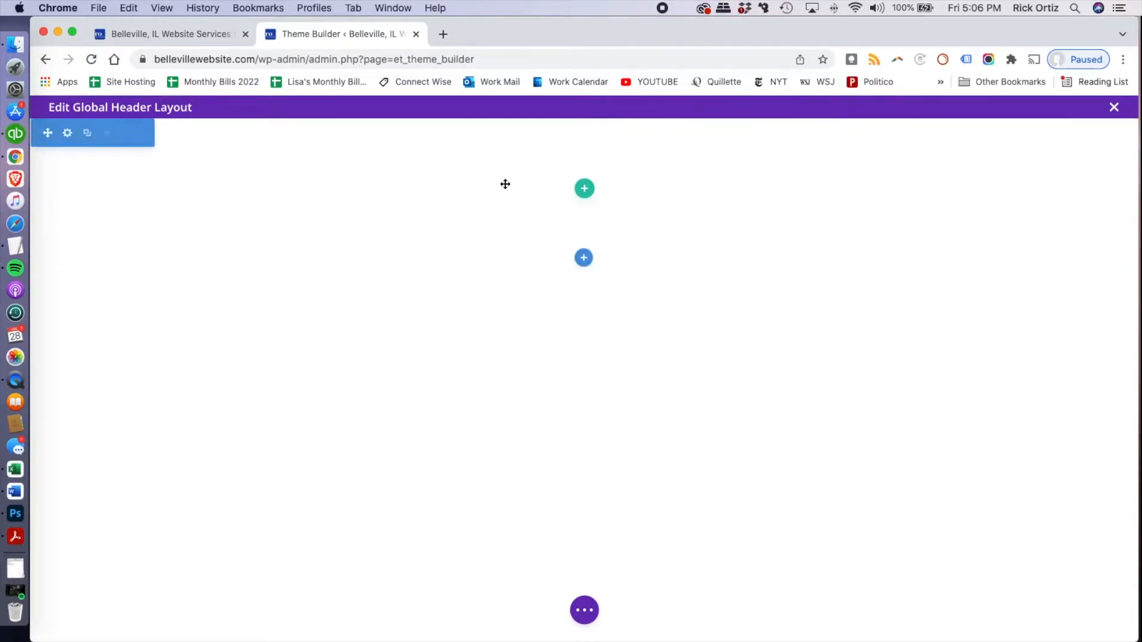
{"action": "left_click", "coordinate": [185, 41]}
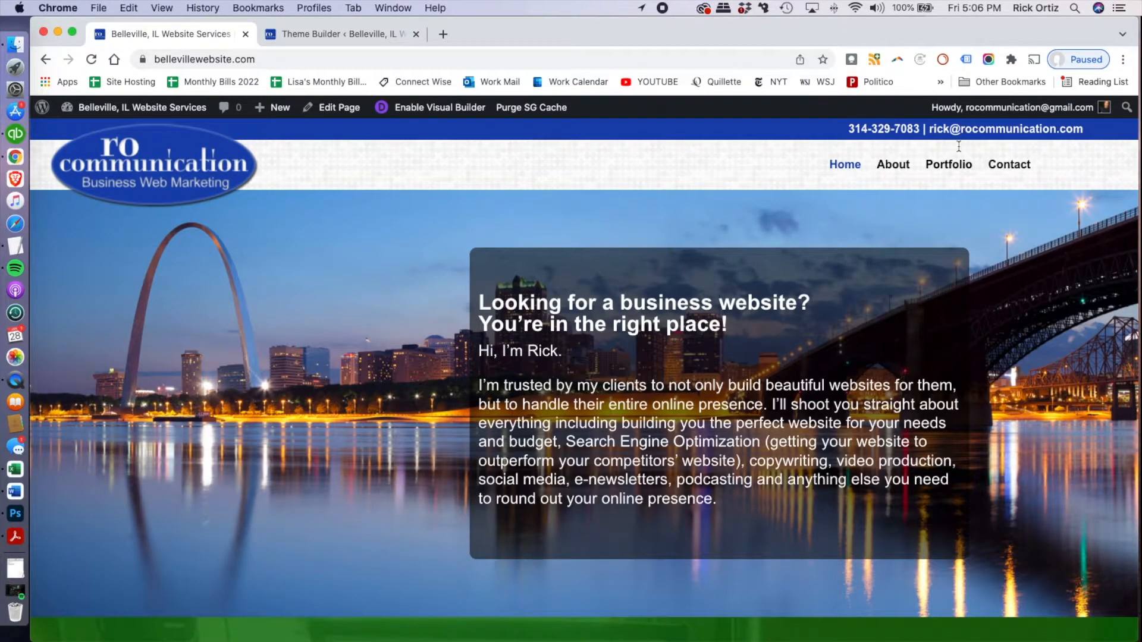
{"action": "scroll", "coordinate": [906, 295], "scroll_direction": "down", "scroll_amount": 5}
{"action": "scroll", "coordinate": [906, 295], "scroll_direction": "up", "scroll_amount": 5}
In the Theme Builder's global header layout, set the empty section's width to 100%
{"action": "left_click", "coordinate": [319, 39]}
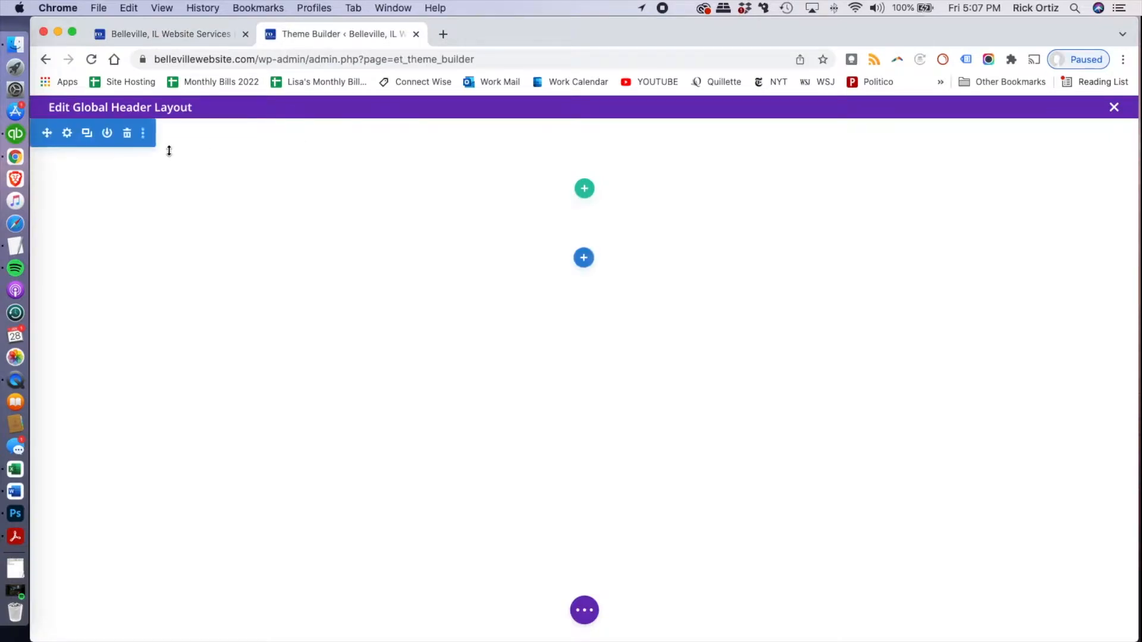
{"action": "left_click", "coordinate": [67, 132]}
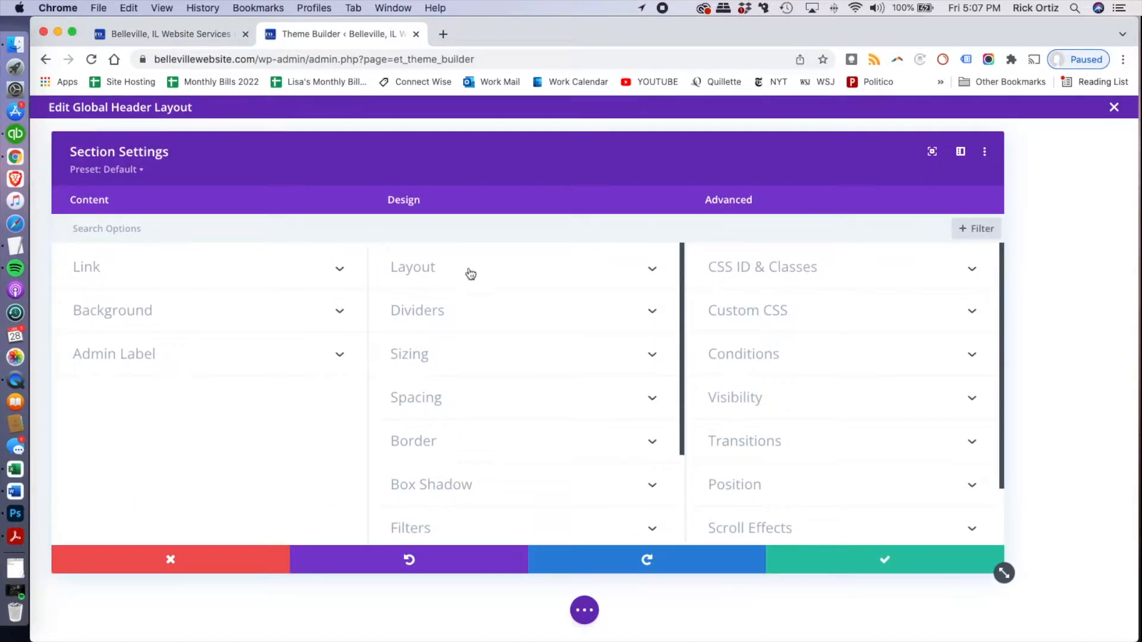
{"action": "left_click", "coordinate": [462, 355]}
{"action": "scroll", "coordinate": [463, 356], "scroll_direction": "down", "scroll_amount": 2}
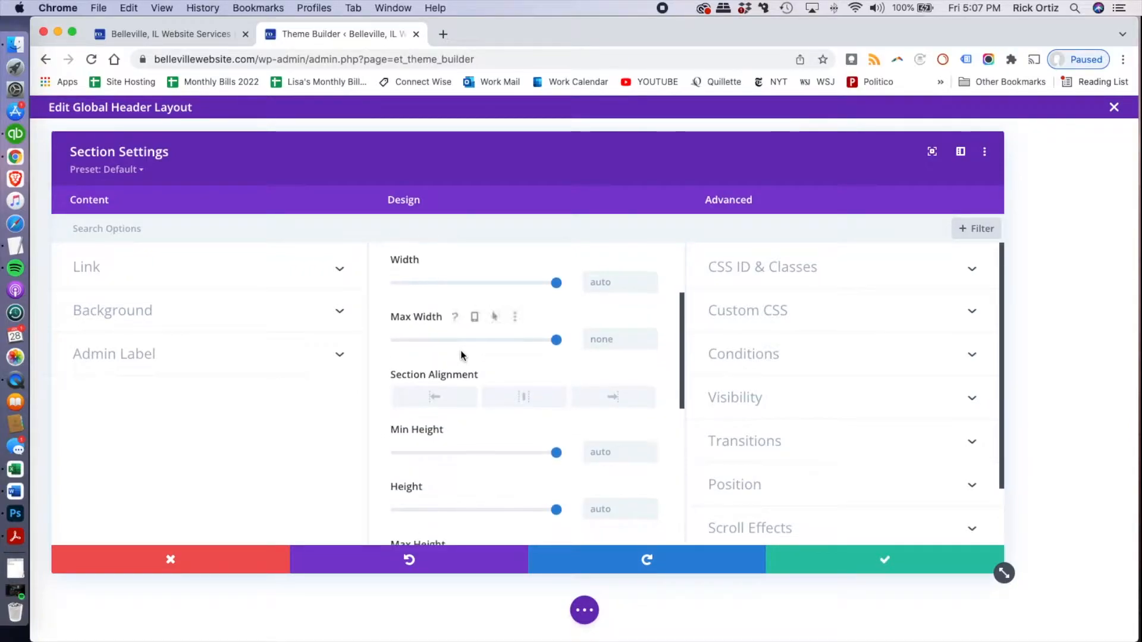
{"action": "scroll", "coordinate": [461, 353], "scroll_direction": "up", "scroll_amount": 2}
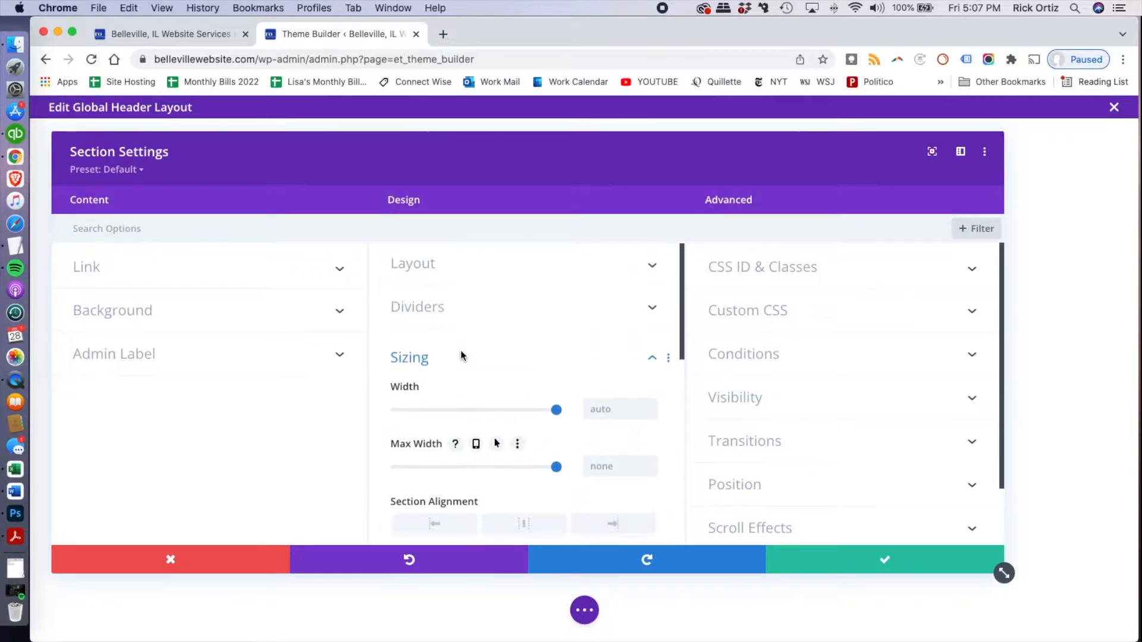
{"action": "scroll", "coordinate": [461, 353], "scroll_direction": "down", "scroll_amount": 3}
{"action": "scroll", "coordinate": [463, 357], "scroll_direction": "up", "scroll_amount": 2}
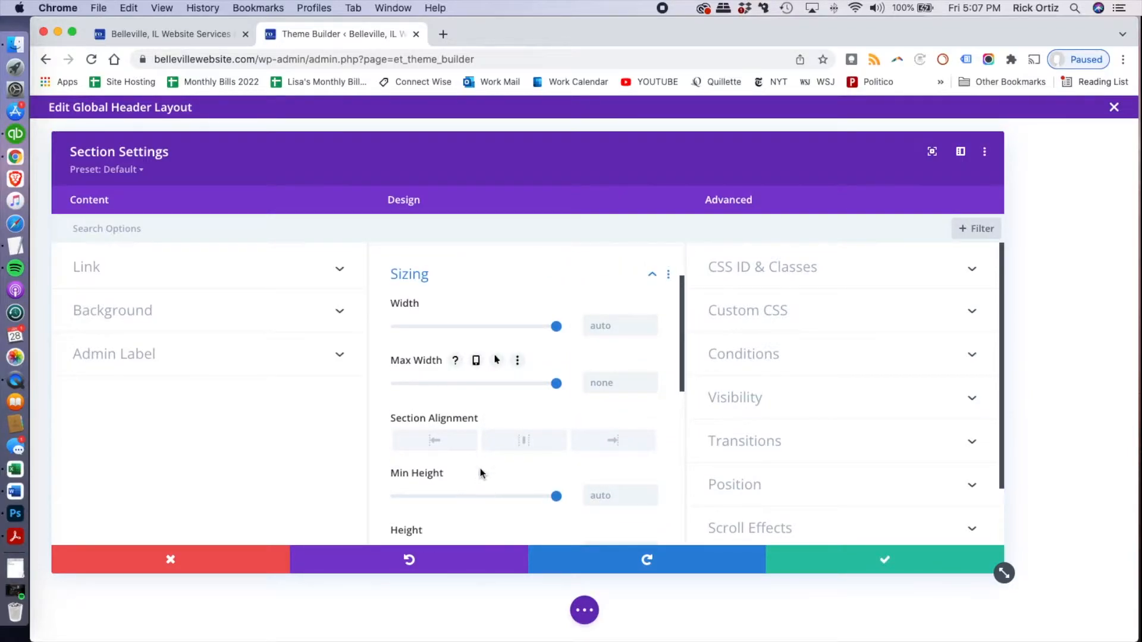
{"action": "scroll", "coordinate": [478, 457], "scroll_direction": "down", "scroll_amount": 1}
{"action": "scroll", "coordinate": [480, 459], "scroll_direction": "down", "scroll_amount": 2}
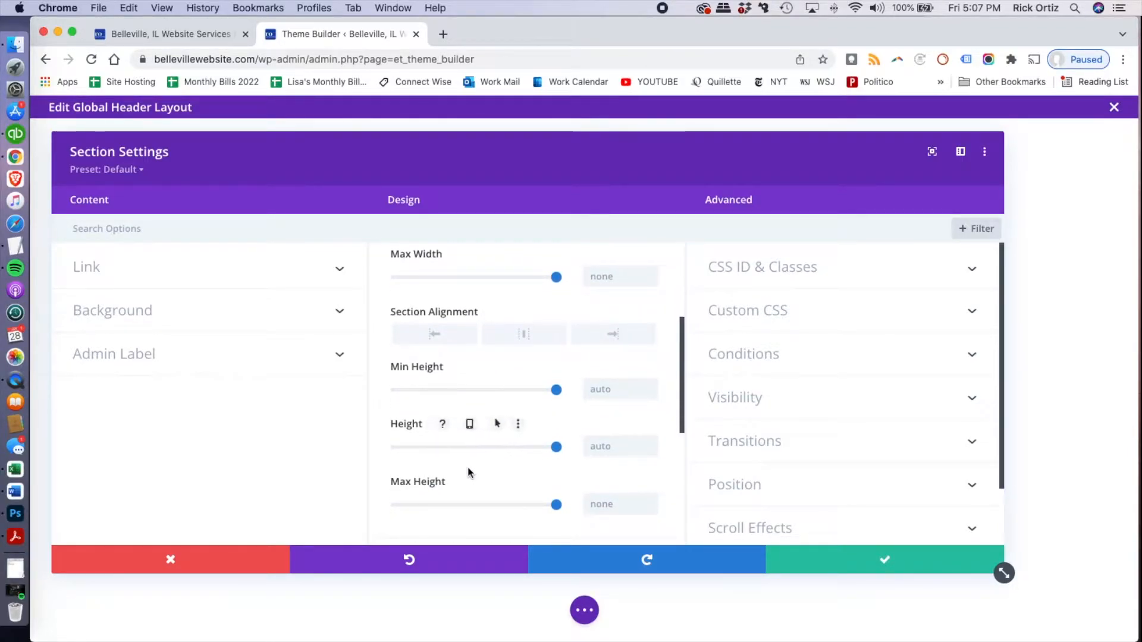
{"action": "scroll", "coordinate": [458, 473], "scroll_direction": "up", "scroll_amount": 1}
{"action": "scroll", "coordinate": [461, 468], "scroll_direction": "up", "scroll_amount": 3}
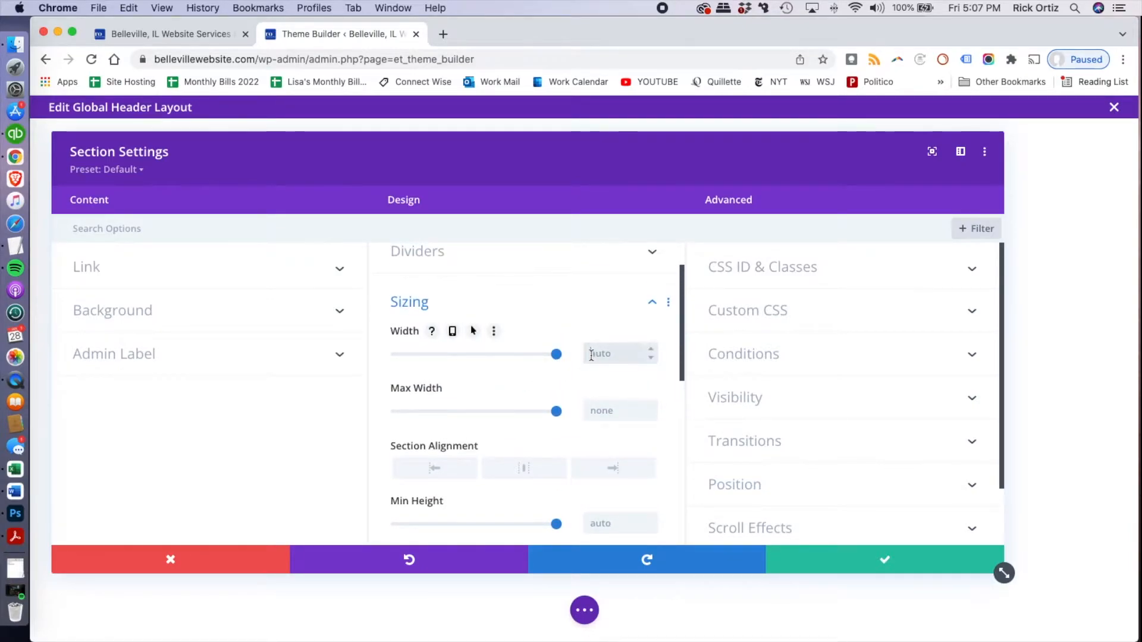
{"action": "type", "text": "100%"}
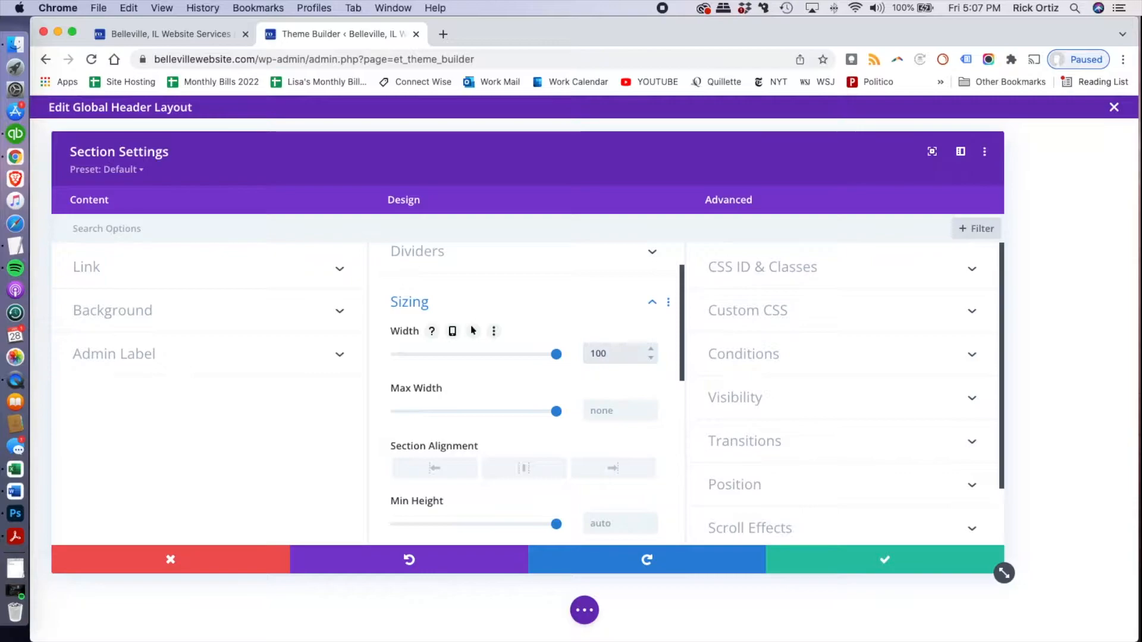
Limit the header section's maximum width to 2100px
{"action": "left_click", "coordinate": [589, 412]}
{"action": "type", "text": "2100%"}
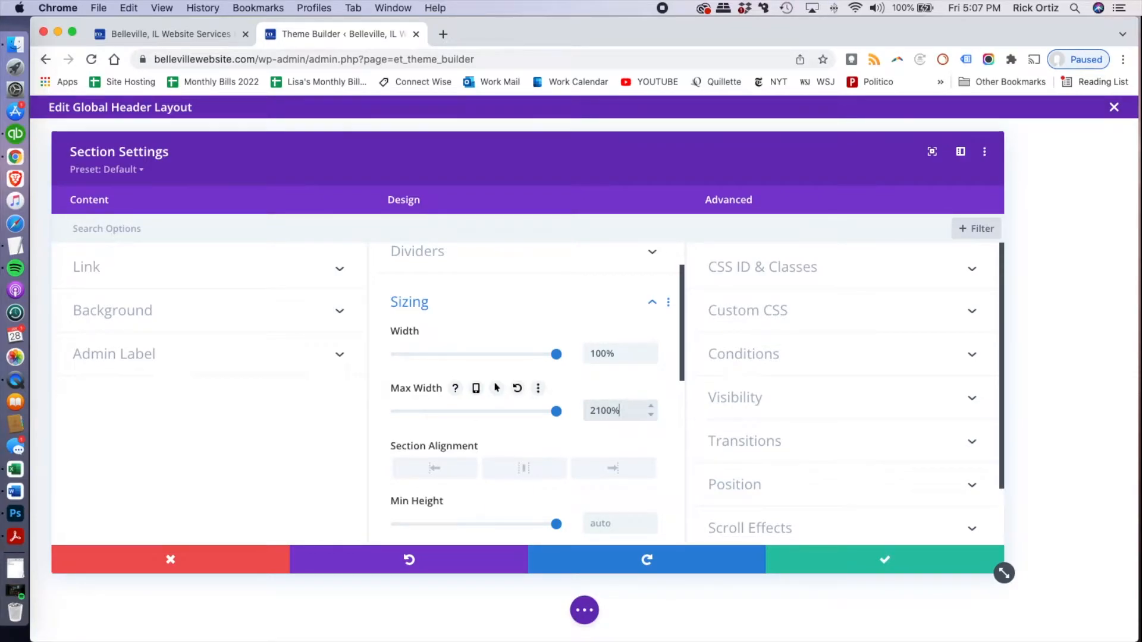
{"action": "key", "text": "BackSpace"}
{"action": "type", "text": "px"}
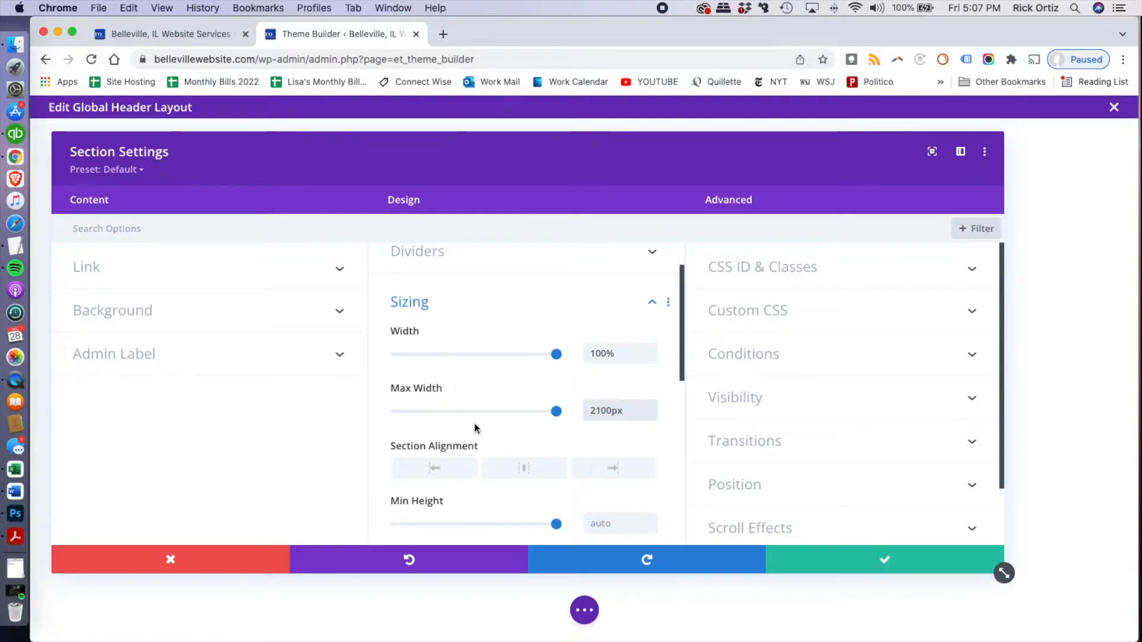
Set the header section's top, bottom, left and right margins to 0px
{"action": "scroll", "coordinate": [559, 443], "scroll_direction": "down", "scroll_amount": 1}
{"action": "scroll", "coordinate": [558, 445], "scroll_direction": "down", "scroll_amount": 5}
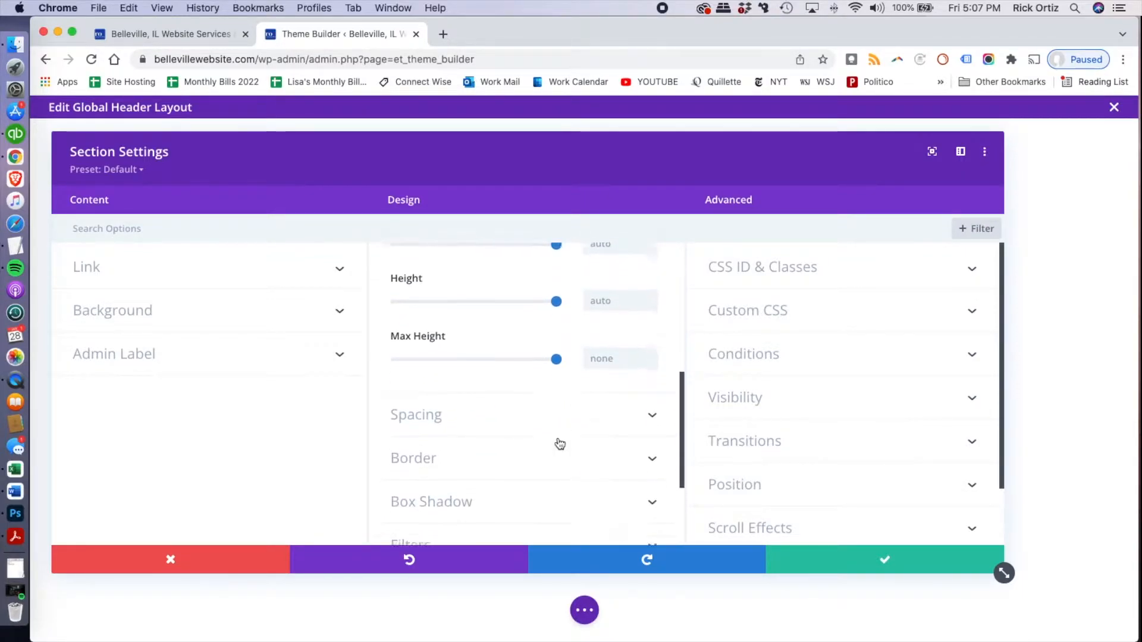
{"action": "left_click", "coordinate": [510, 405]}
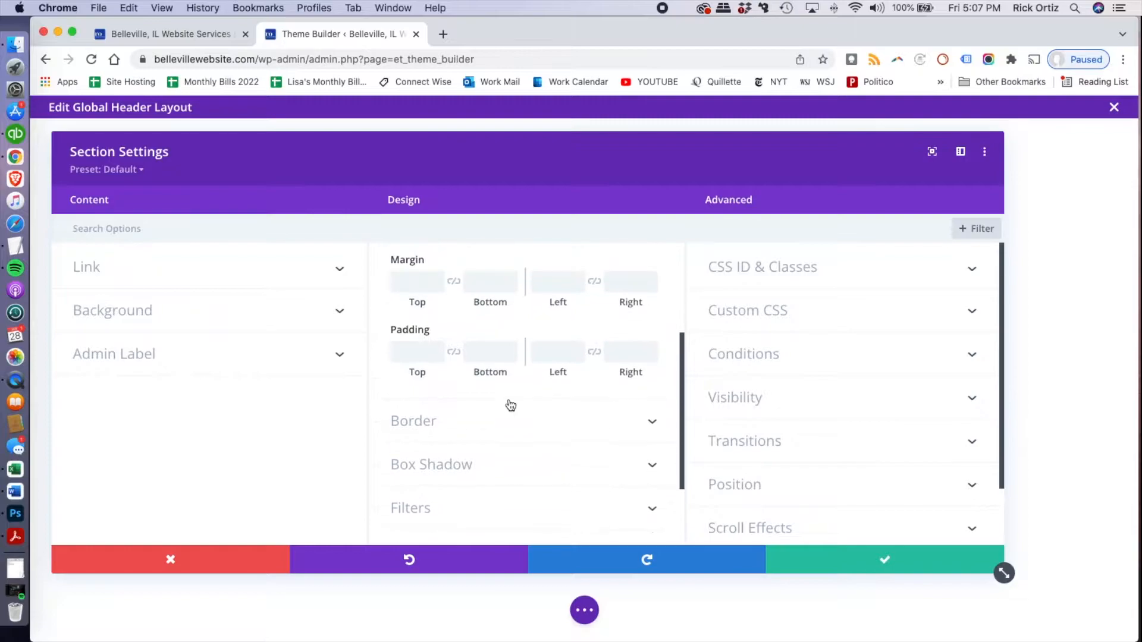
{"action": "left_click", "coordinate": [418, 288]}
{"action": "type", "text": "0"}
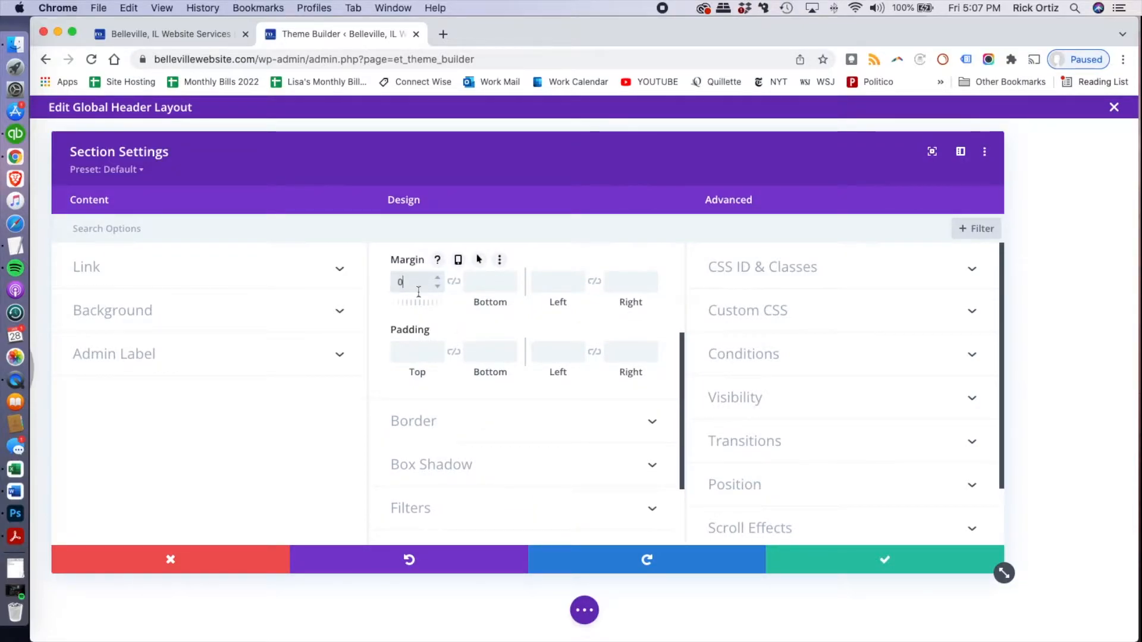
{"action": "left_click", "coordinate": [485, 282]}
{"action": "type", "text": "0"}
{"action": "left_click", "coordinate": [559, 283]}
{"action": "type", "text": "0"}
{"action": "left_click", "coordinate": [628, 284]}
{"action": "type", "text": "0"}
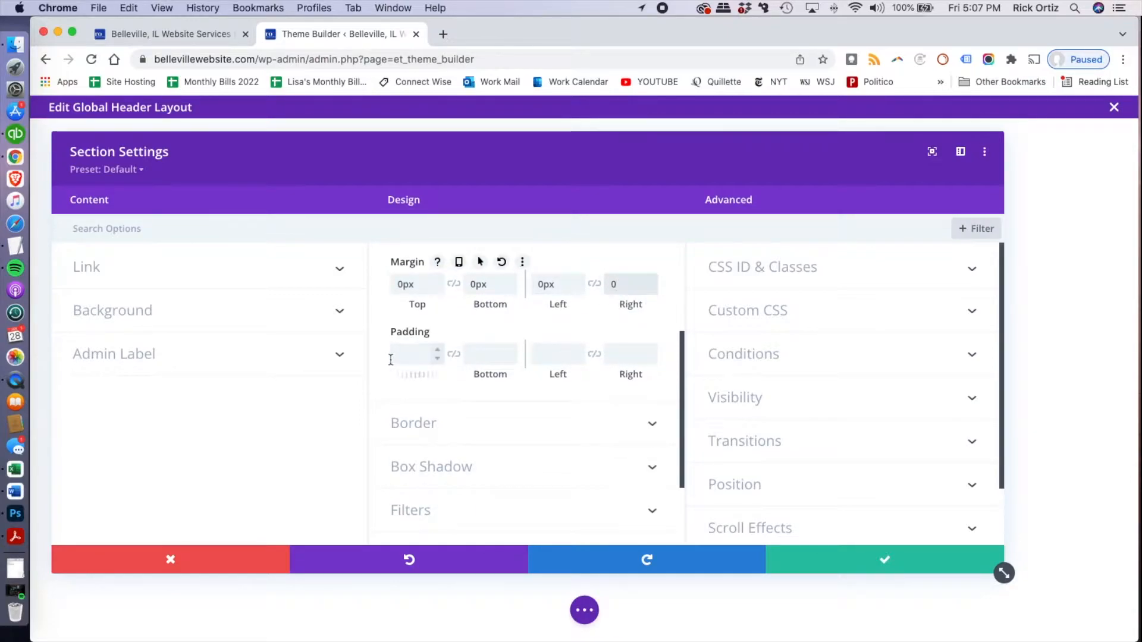
{"action": "type", "text": "0"}
Set the header section's padding to 0px on all four sides and save the section settings
{"action": "left_click", "coordinate": [480, 355]}
{"action": "type", "text": "0"}
{"action": "left_click", "coordinate": [559, 354]}
{"action": "type", "text": "0"}
{"action": "left_click", "coordinate": [619, 355]}
{"action": "type", "text": "0"}
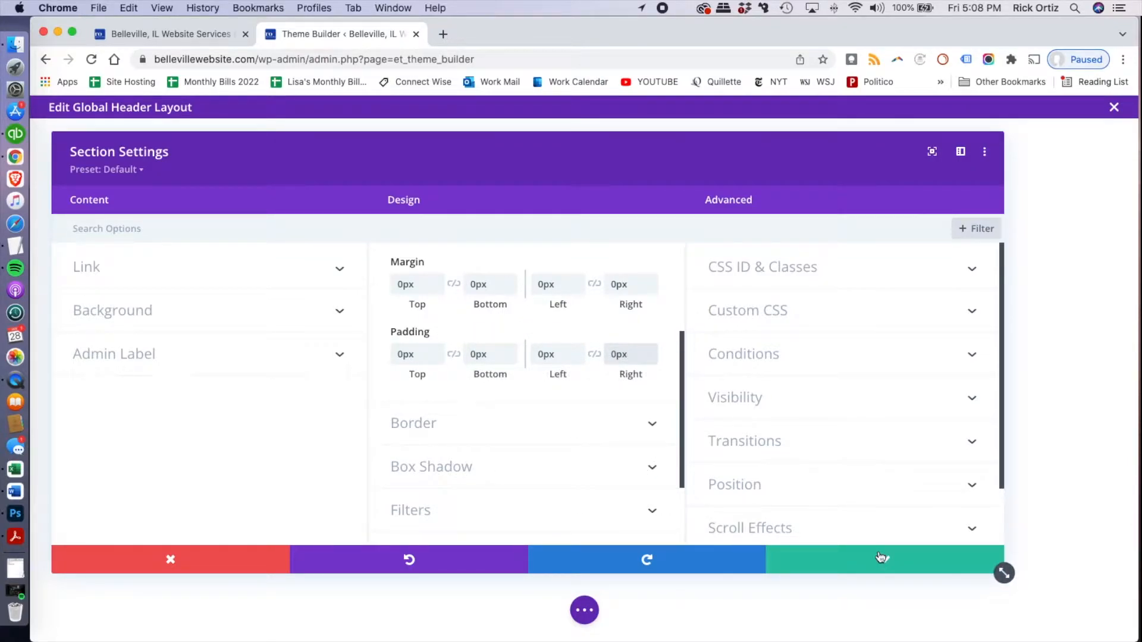
{"action": "left_click", "coordinate": [881, 557]}
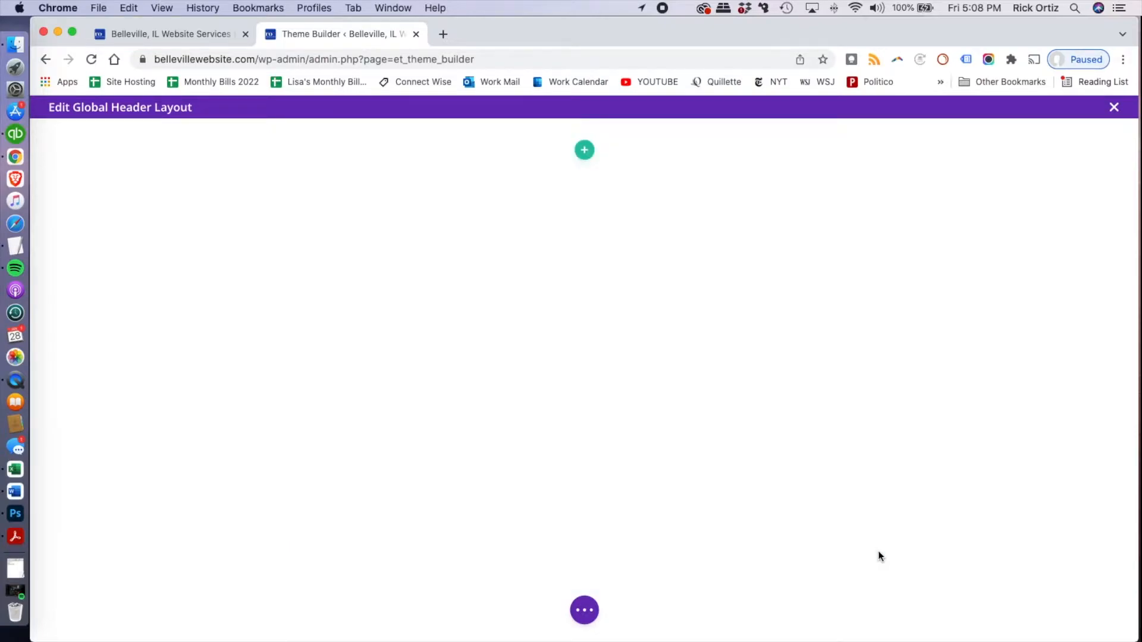
{"action": "mouse_move", "coordinate": [217, 129]}
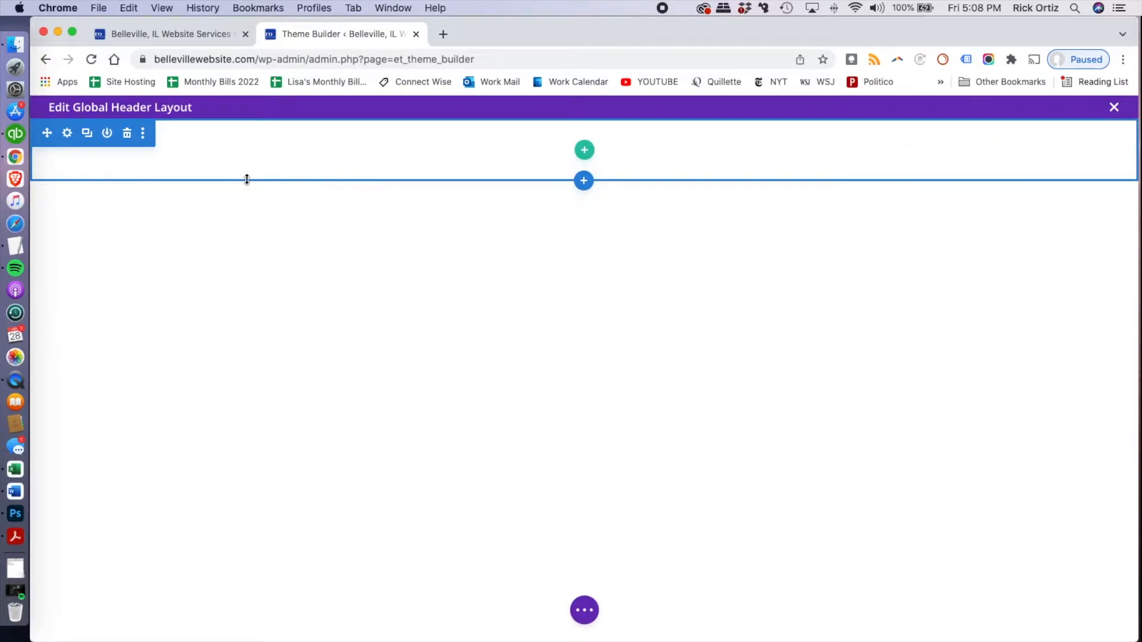
{"action": "left_click_drag", "start_coordinate": [247, 180], "coordinate": [244, 182]}
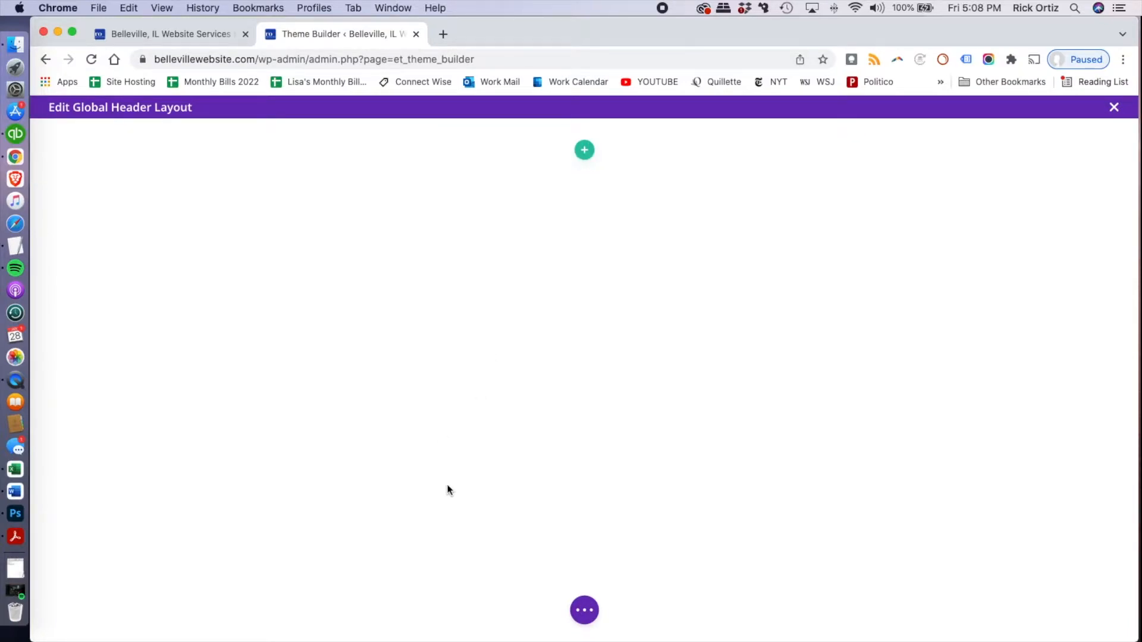
Insert a single-column row in the header section and add a Text module to it
{"action": "left_click", "coordinate": [585, 151]}
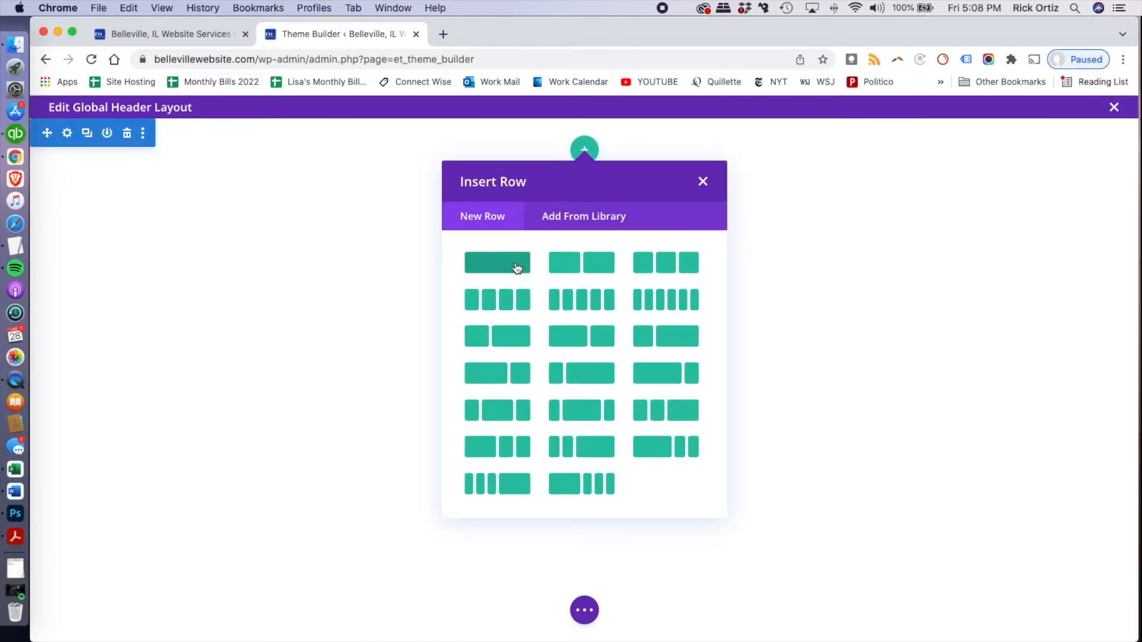
{"action": "left_click", "coordinate": [489, 265]}
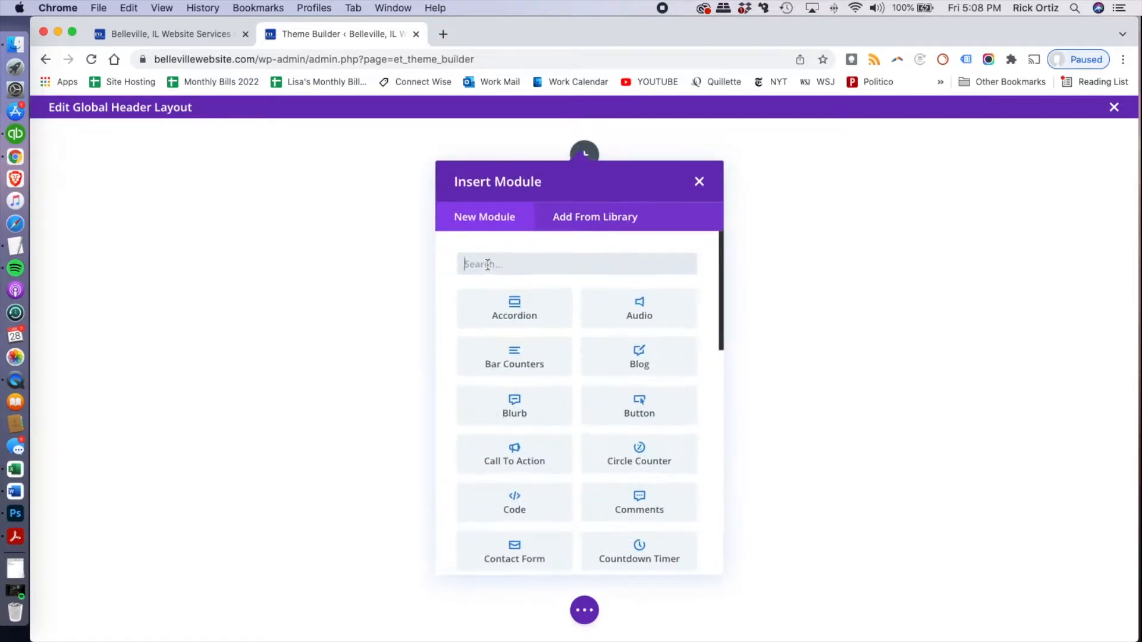
{"action": "scroll", "coordinate": [558, 377], "scroll_direction": "down", "scroll_amount": 10}
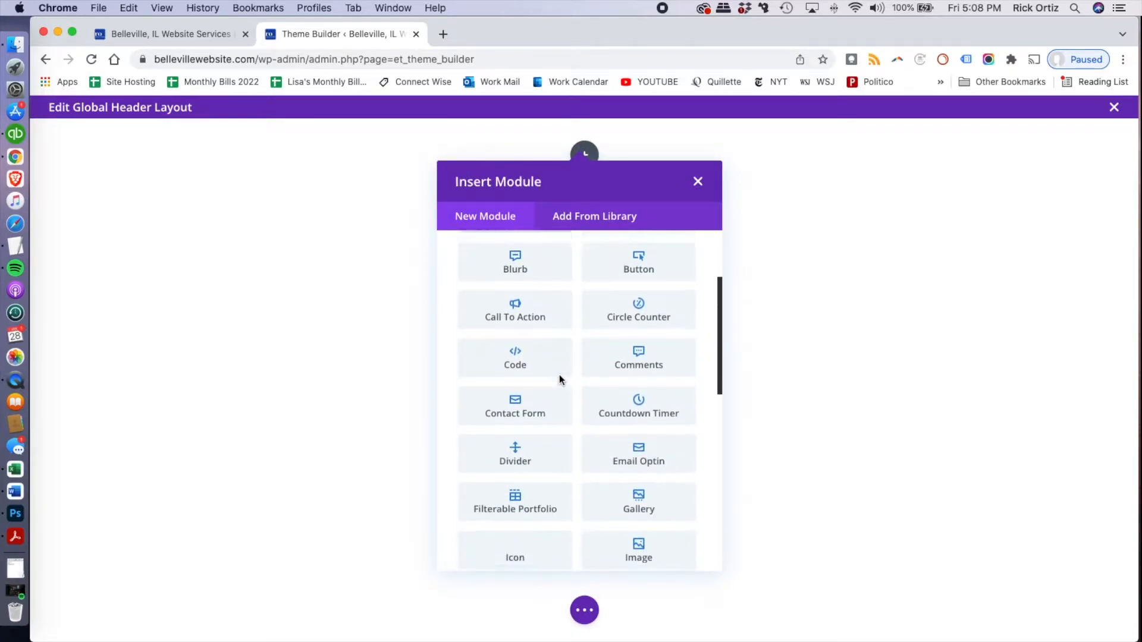
{"action": "scroll", "coordinate": [559, 380], "scroll_direction": "down", "scroll_amount": 3}
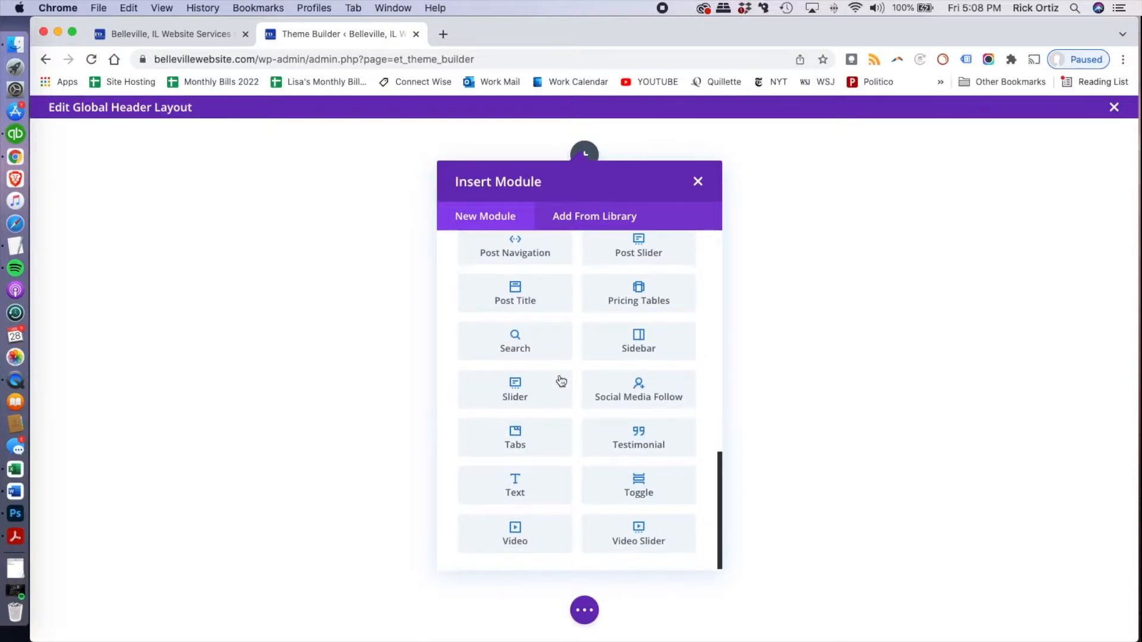
{"action": "left_click", "coordinate": [552, 499]}
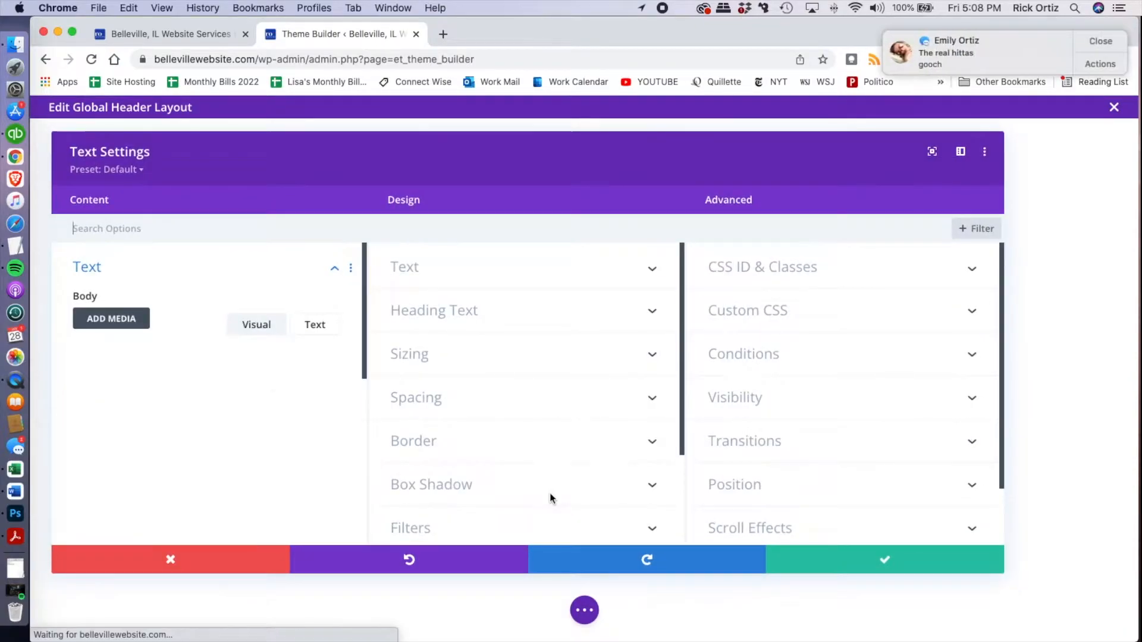
{"action": "left_click", "coordinate": [1107, 43]}
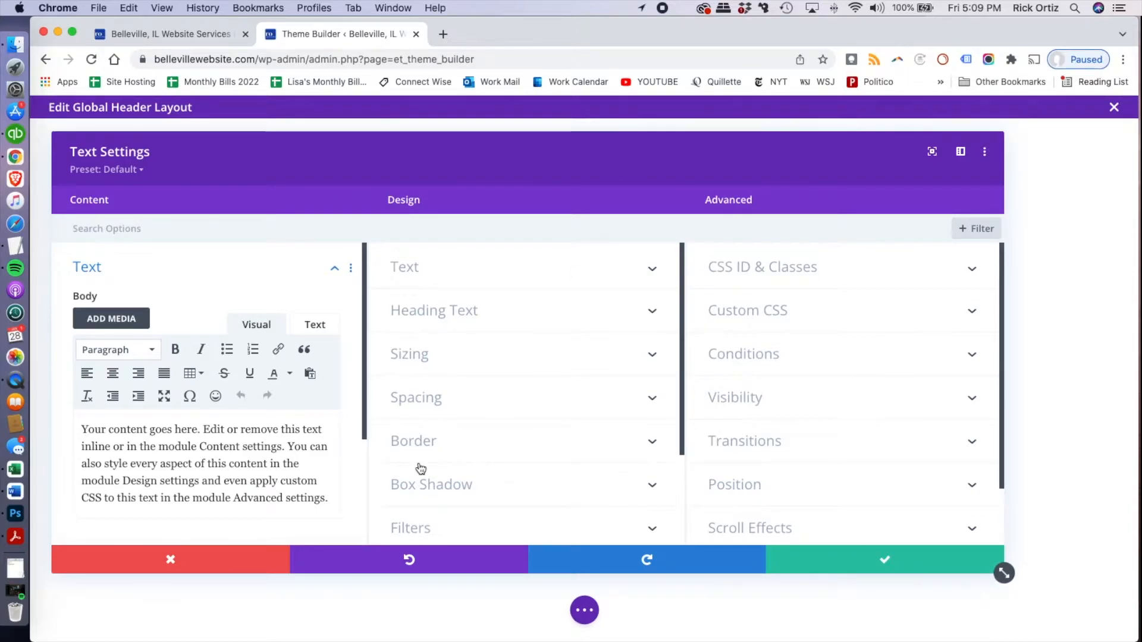
Replace the Text module's placeholder body with the business phone number, a | separator and the contact e-mail address
{"action": "left_click_drag", "start_coordinate": [328, 499], "coordinate": [67, 425]}
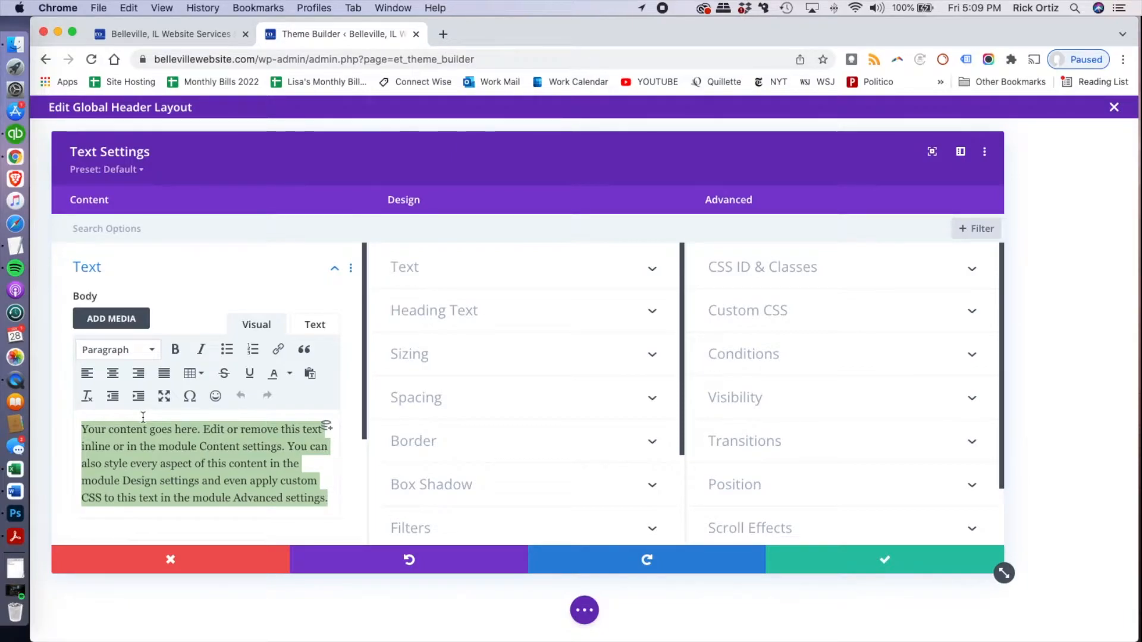
{"action": "key", "text": "super+v"}
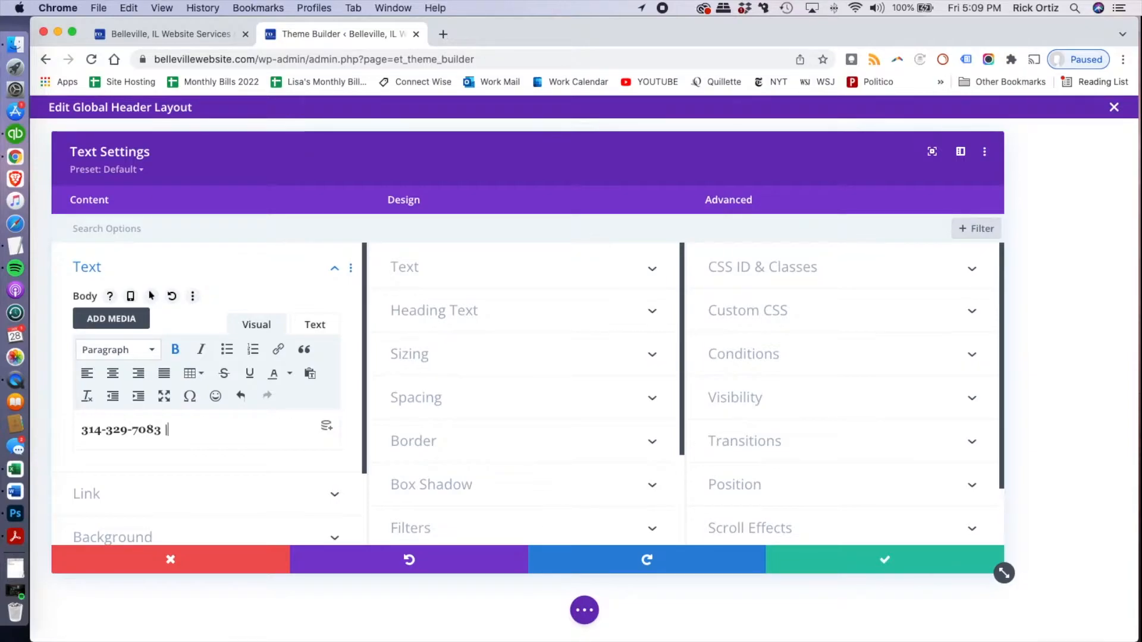
{"action": "type", "text": "|"}
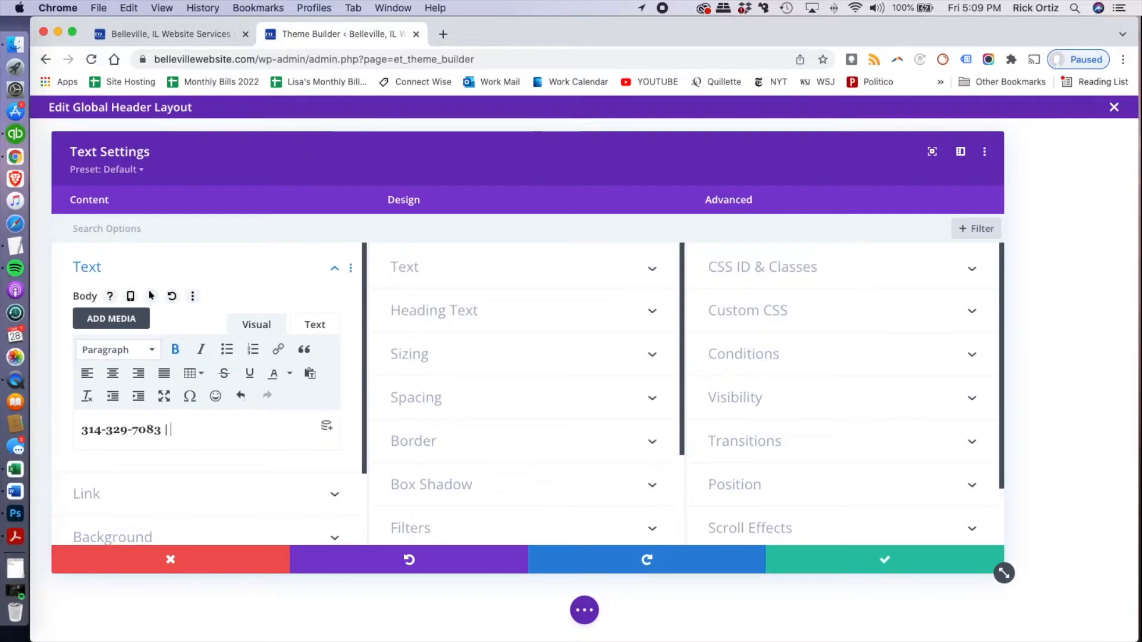
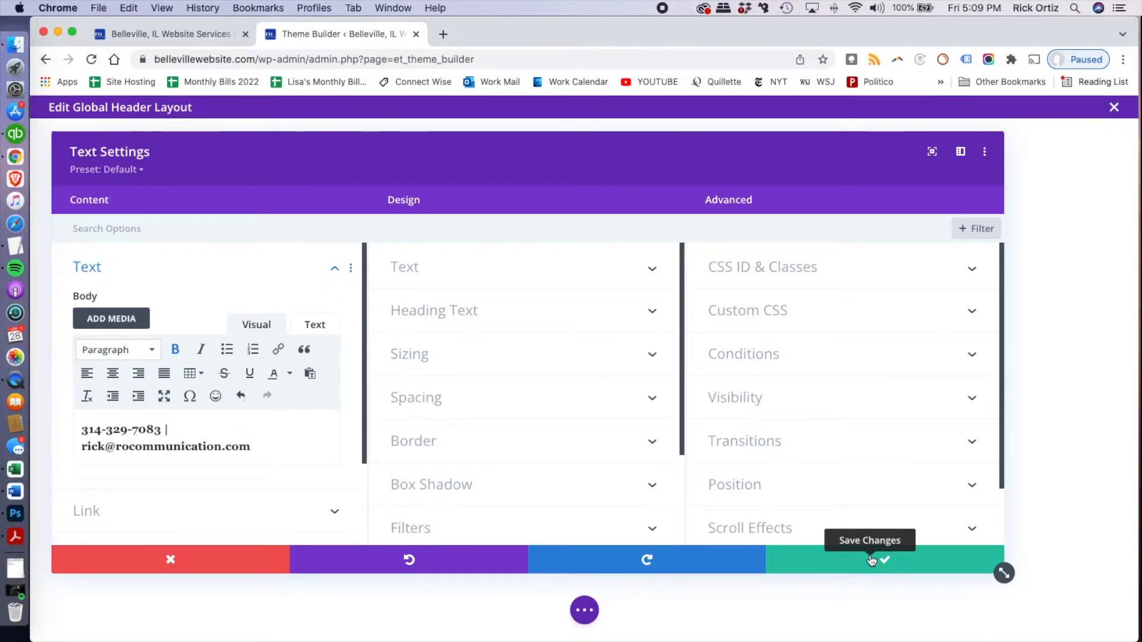
Style the contact text with Bold font weight, white colour (#ffffff) and a 16px text size
{"action": "left_click", "coordinate": [428, 271]}
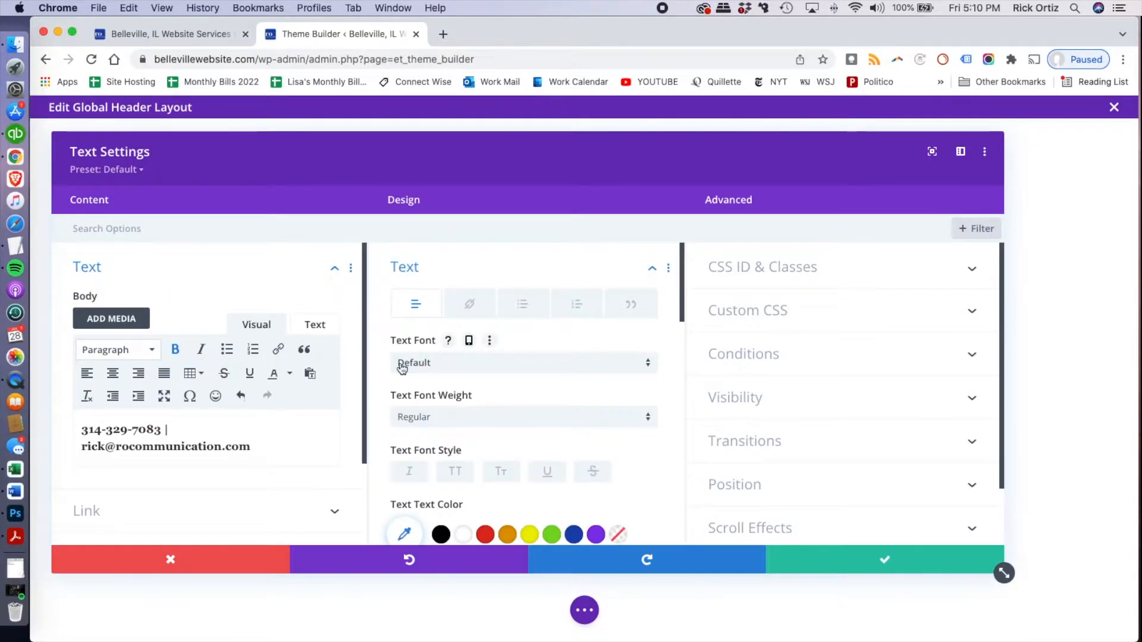
{"action": "left_click", "coordinate": [409, 416]}
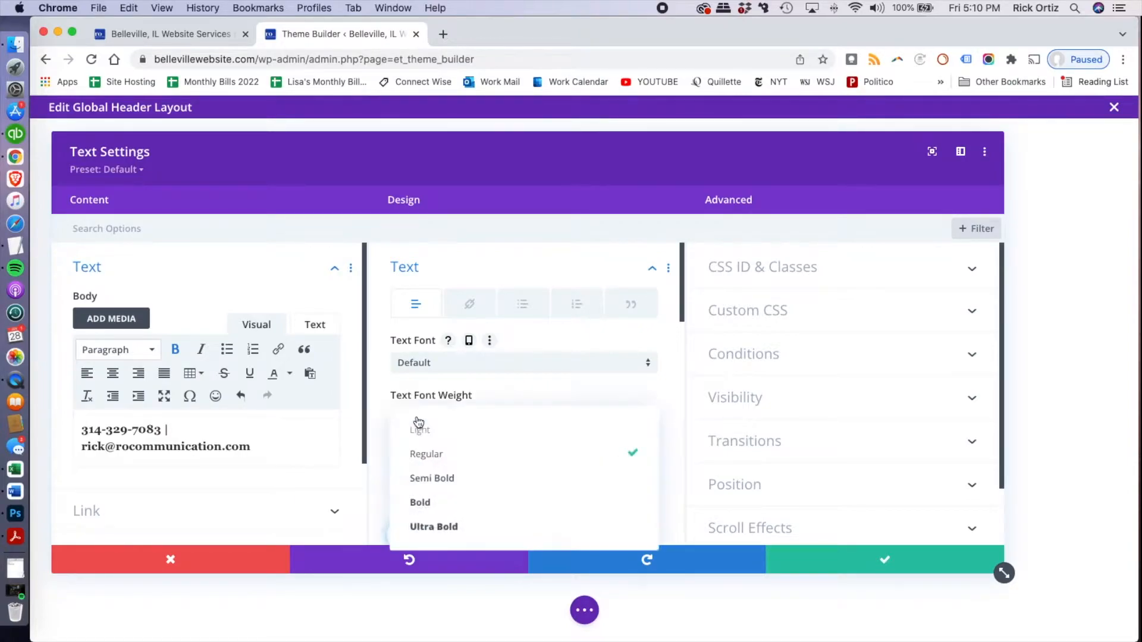
{"action": "left_click", "coordinate": [461, 506]}
{"action": "scroll", "coordinate": [484, 441], "scroll_direction": "down", "scroll_amount": 4}
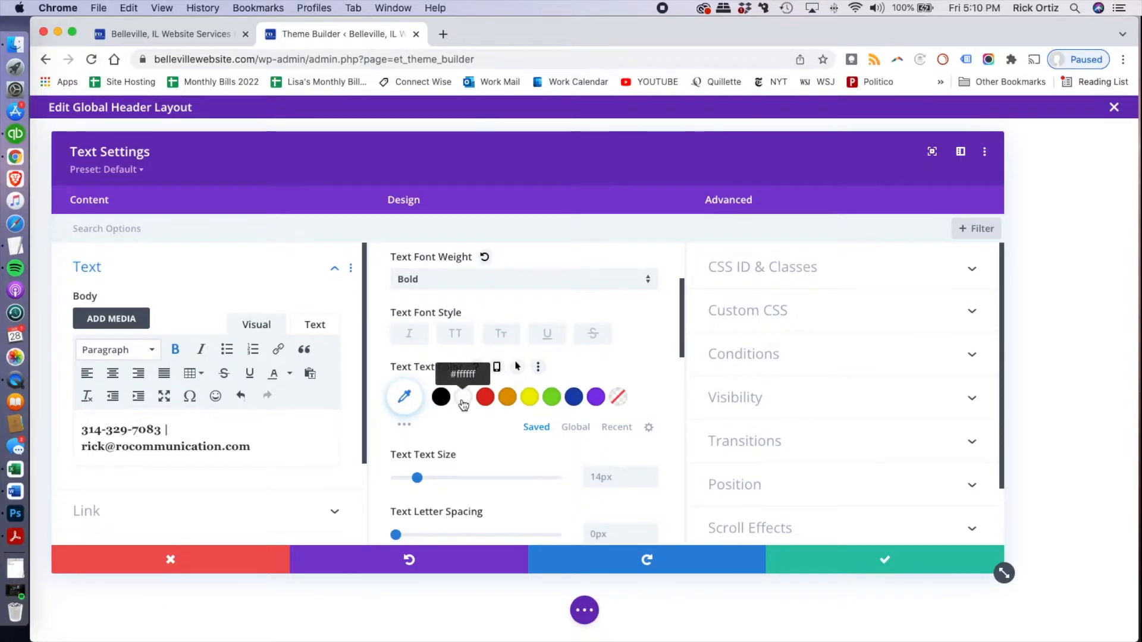
{"action": "left_click", "coordinate": [463, 397]}
{"action": "scroll", "coordinate": [458, 409], "scroll_direction": "down", "scroll_amount": 3}
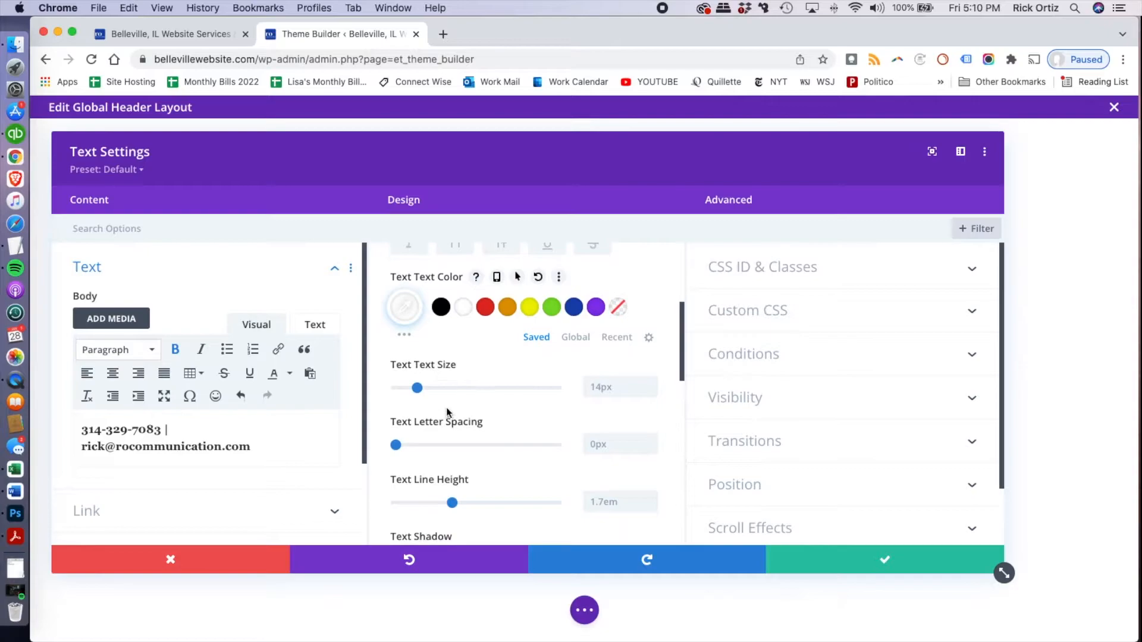
{"action": "mouse_move", "coordinate": [416, 388]}
{"action": "left_mouse_down"}
{"action": "mouse_move", "coordinate": [430, 392]}
{"action": "mouse_move", "coordinate": [421, 394]}
{"action": "left_mouse_up"}
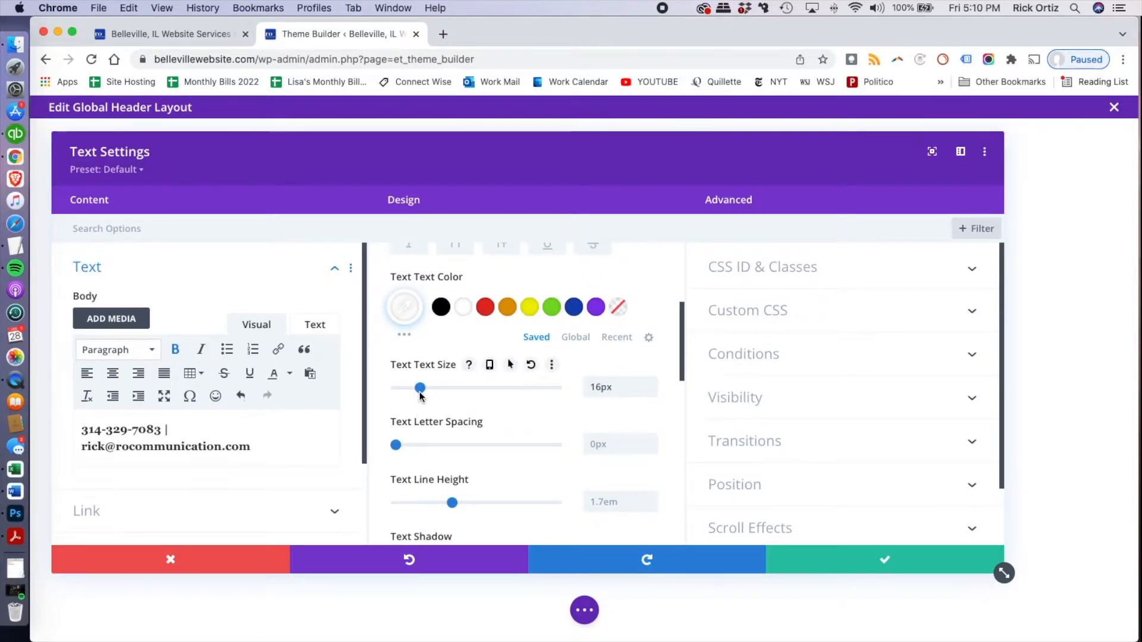
Set the contact text's alignment to right and save the Text module settings
{"action": "scroll", "coordinate": [445, 410], "scroll_direction": "down", "scroll_amount": 5}
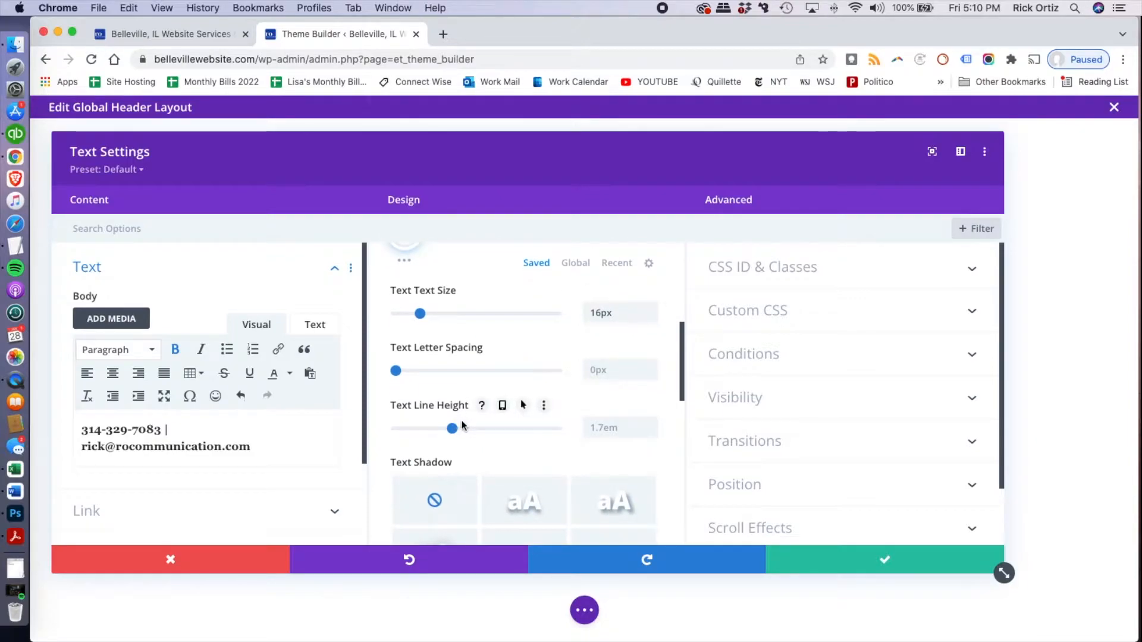
{"action": "scroll", "coordinate": [491, 421], "scroll_direction": "down", "scroll_amount": 4}
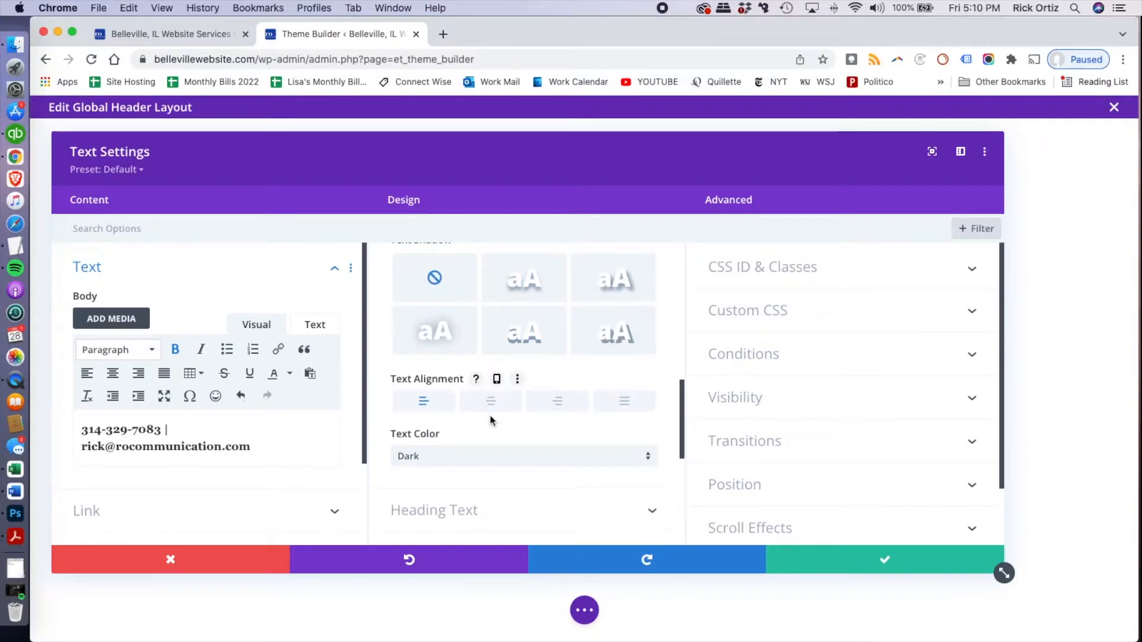
{"action": "left_click", "coordinate": [549, 409]}
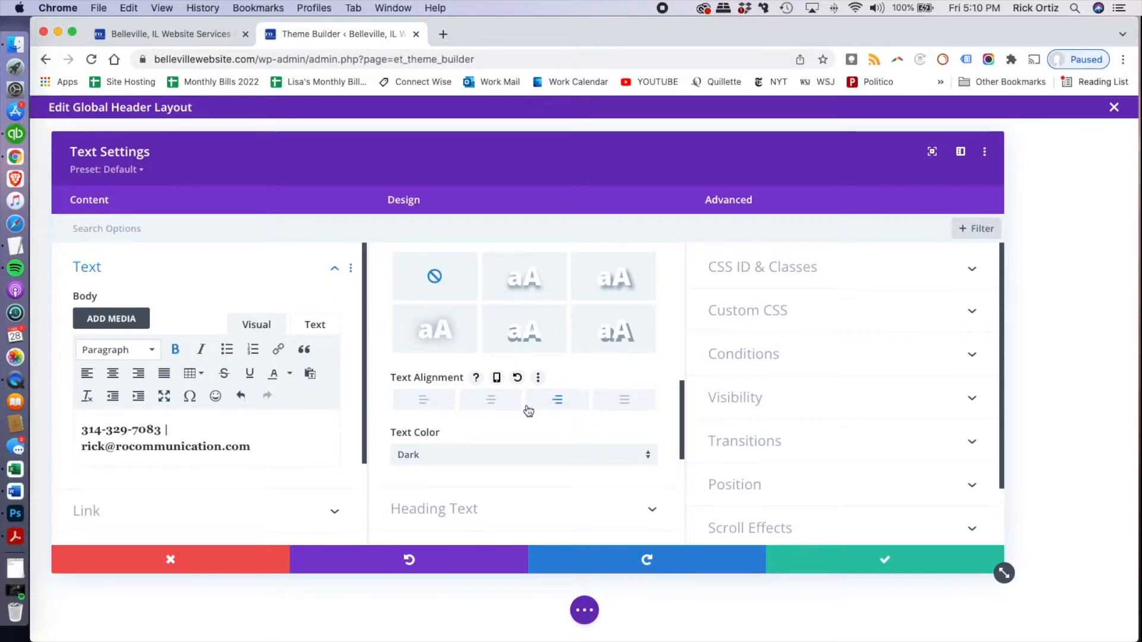
{"action": "scroll", "coordinate": [528, 410], "scroll_direction": "down", "scroll_amount": 4}
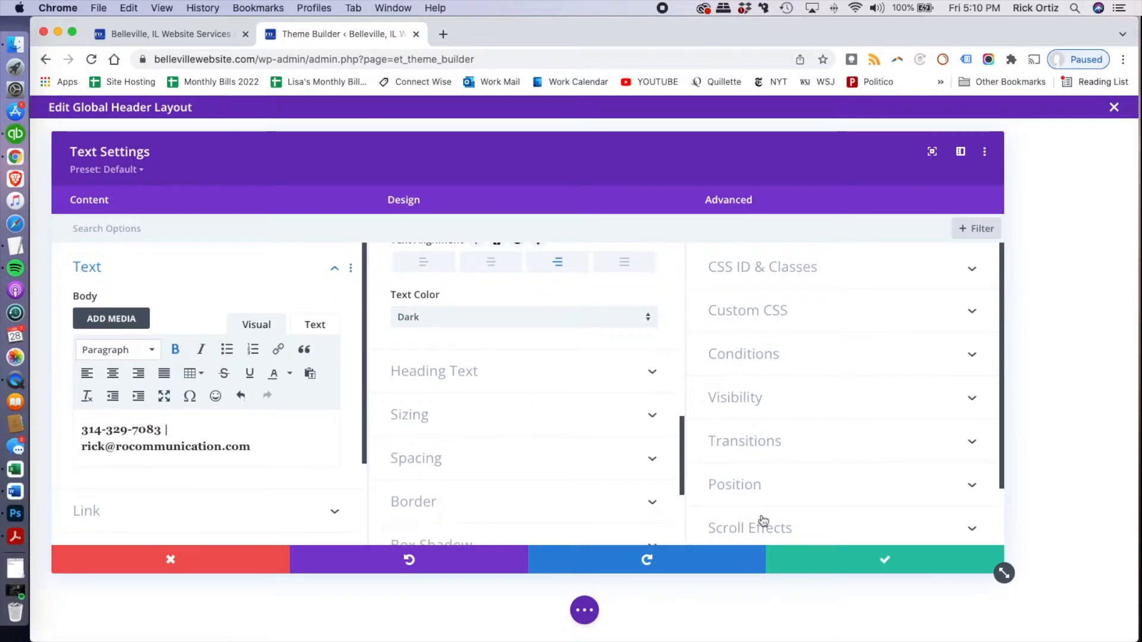
{"action": "left_click", "coordinate": [838, 560]}
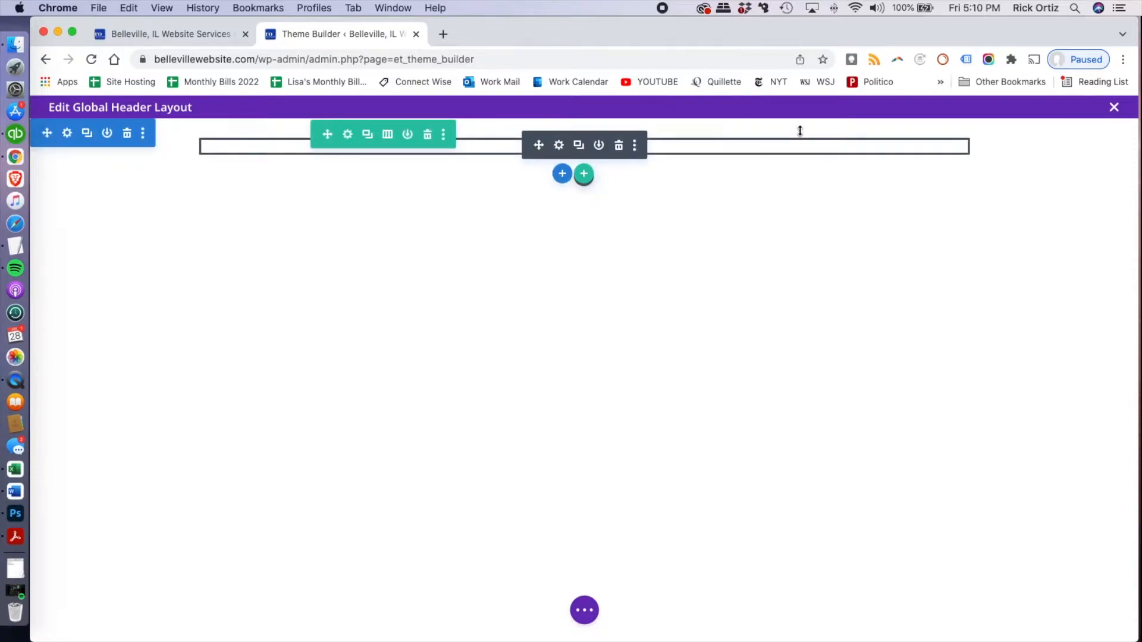
{"action": "left_click", "coordinate": [560, 146]}
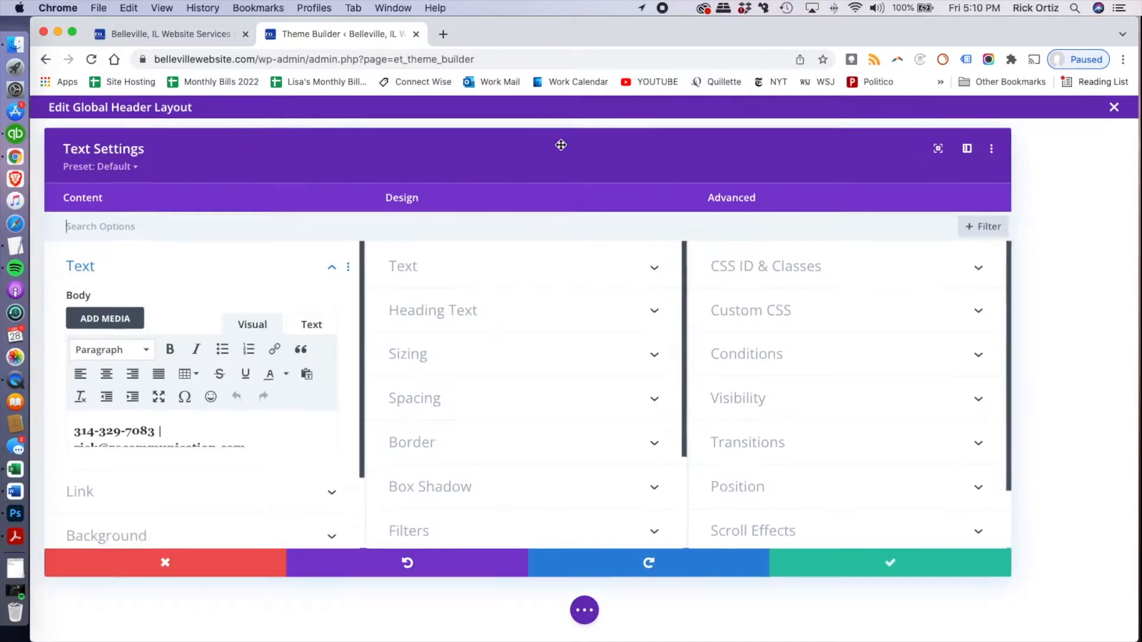
{"action": "scroll", "coordinate": [203, 412], "scroll_direction": "down", "scroll_amount": 3}
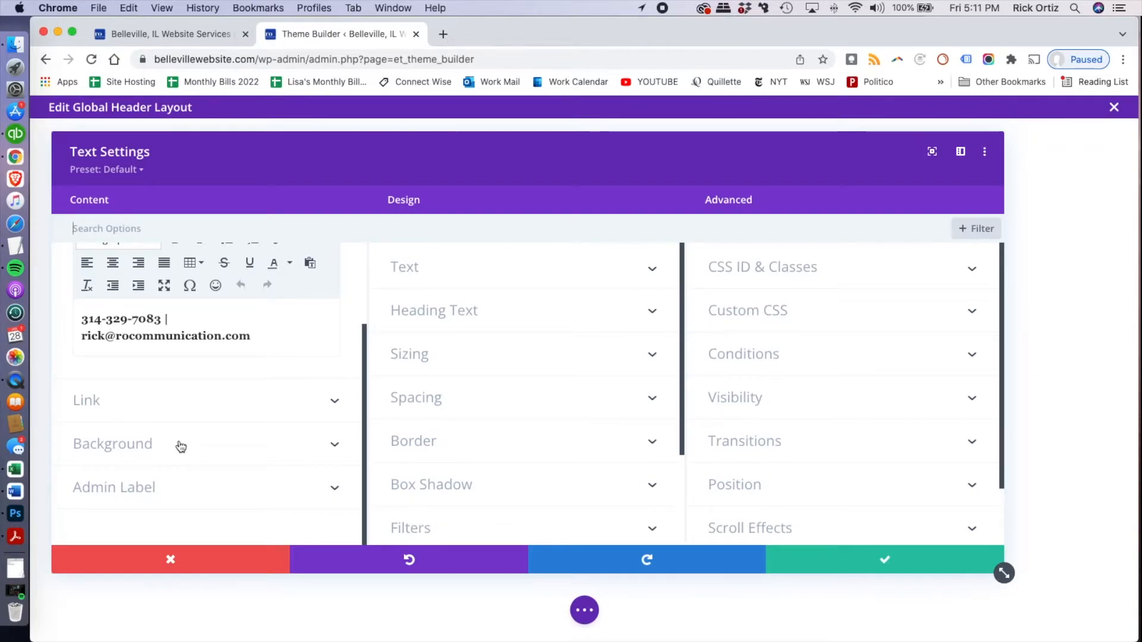
{"action": "left_click", "coordinate": [895, 564]}
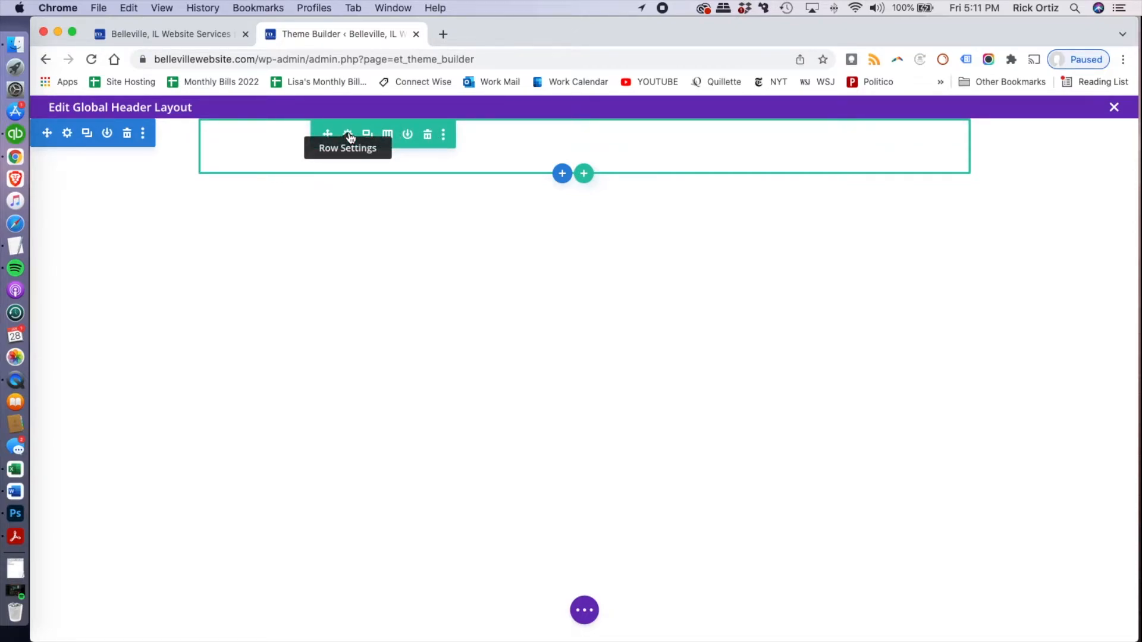
Give the row containing the contact text a blue background colour (#1645b0)
{"action": "left_click", "coordinate": [349, 133]}
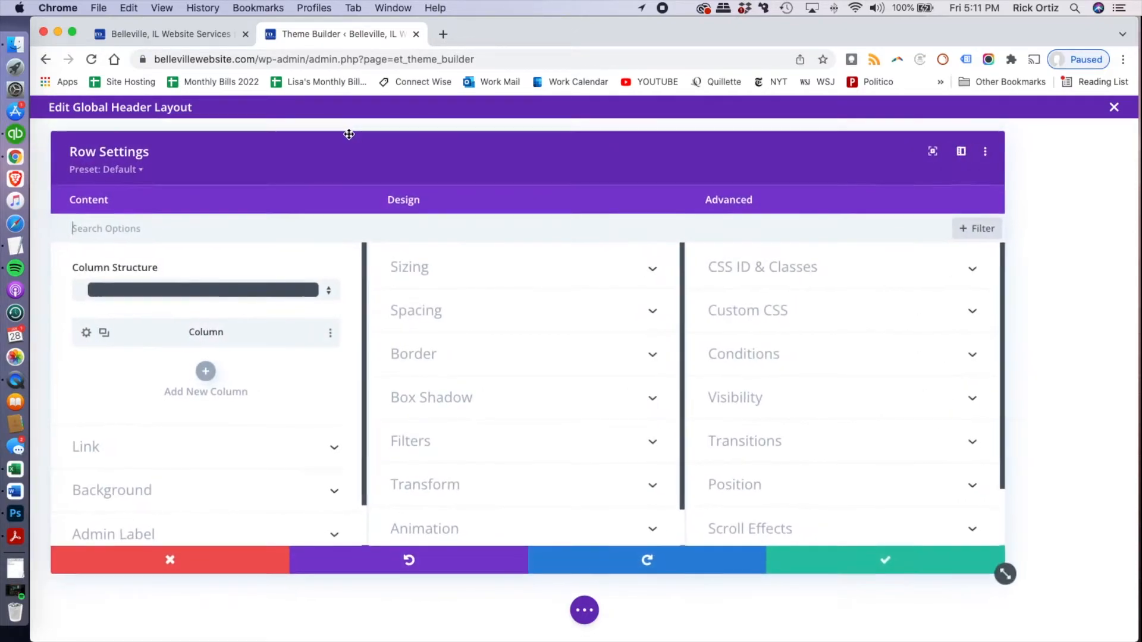
{"action": "left_click", "coordinate": [238, 493]}
{"action": "left_click", "coordinate": [257, 504]}
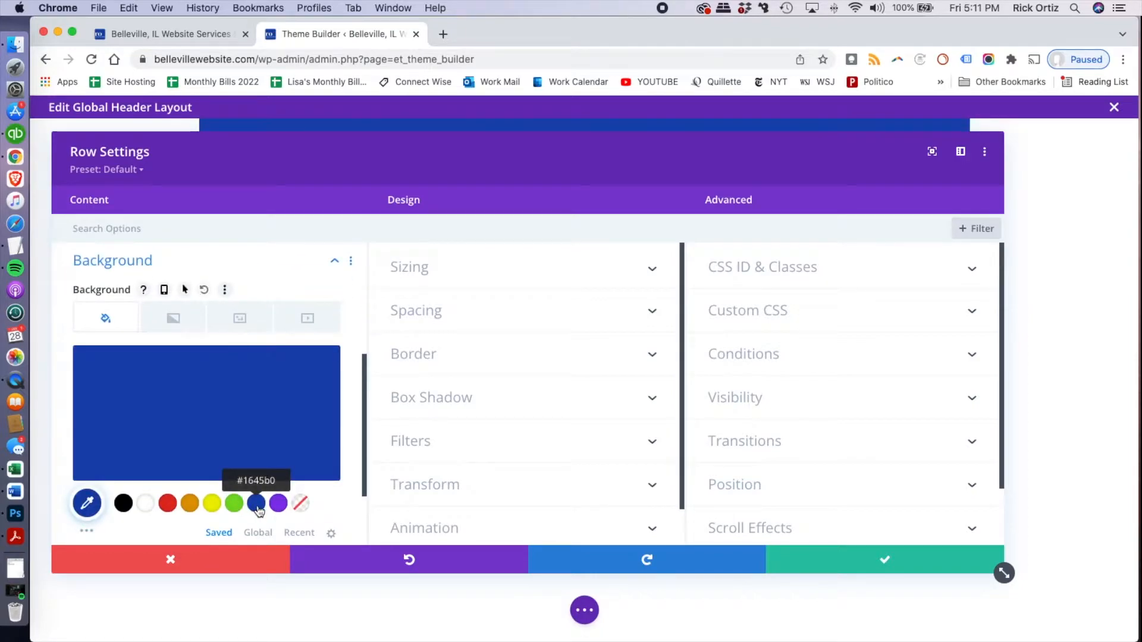
Size the contact row to 100% width and 2100px max width, centre its row alignment, and save the row settings
{"action": "left_click", "coordinate": [468, 279]}
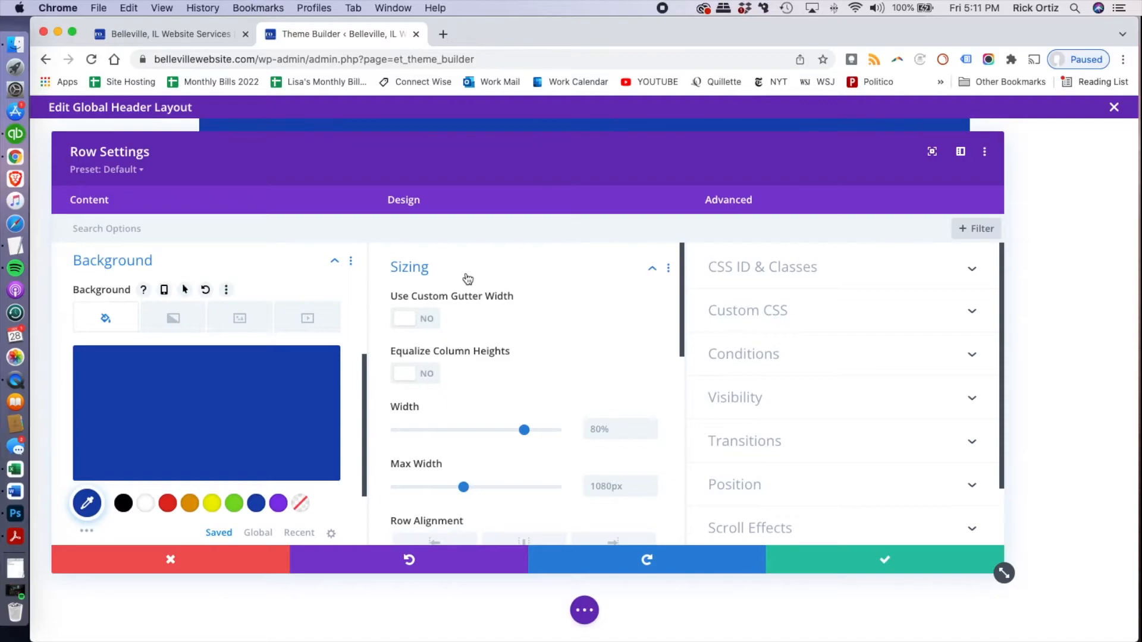
{"action": "scroll", "coordinate": [537, 351], "scroll_direction": "down", "scroll_amount": 3}
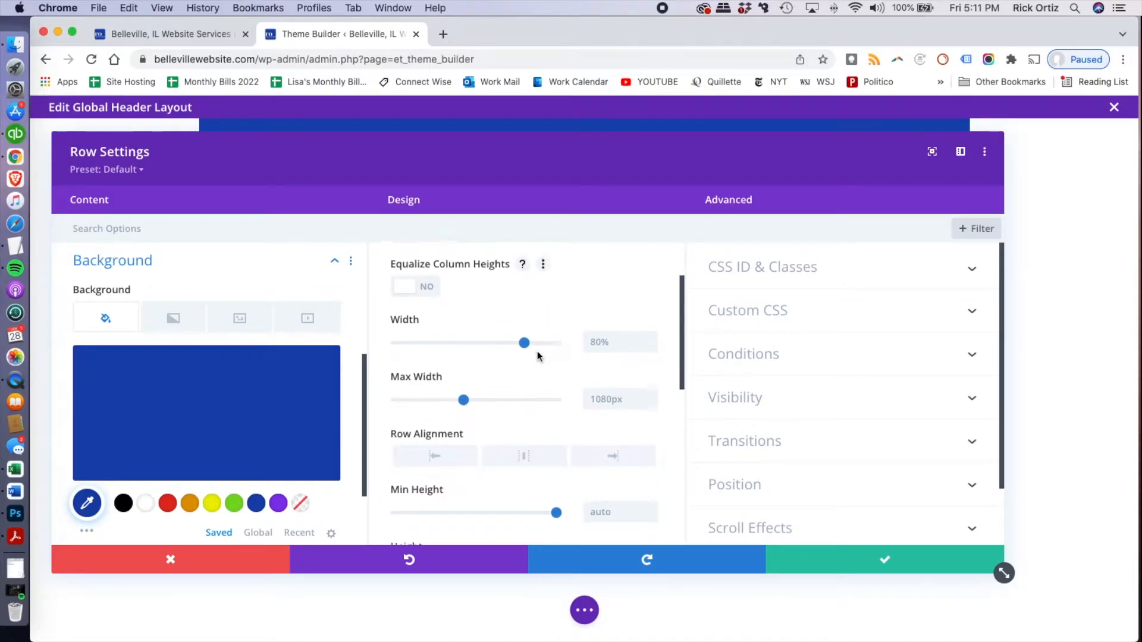
{"action": "left_click_drag", "start_coordinate": [520, 341], "coordinate": [559, 342]}
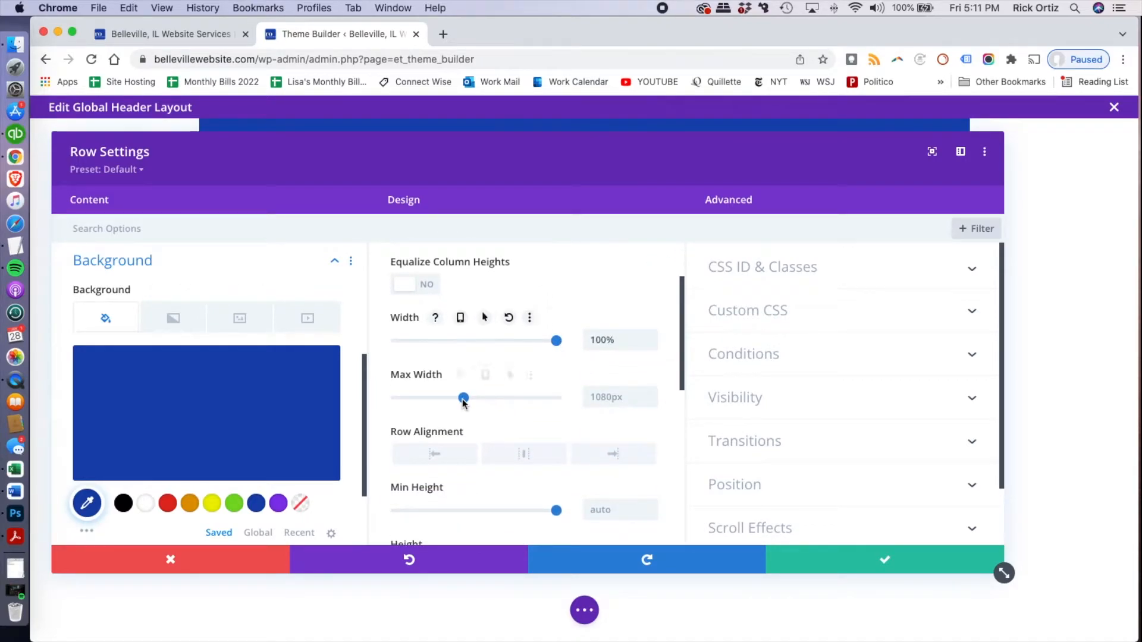
{"action": "left_click", "coordinate": [613, 396]}
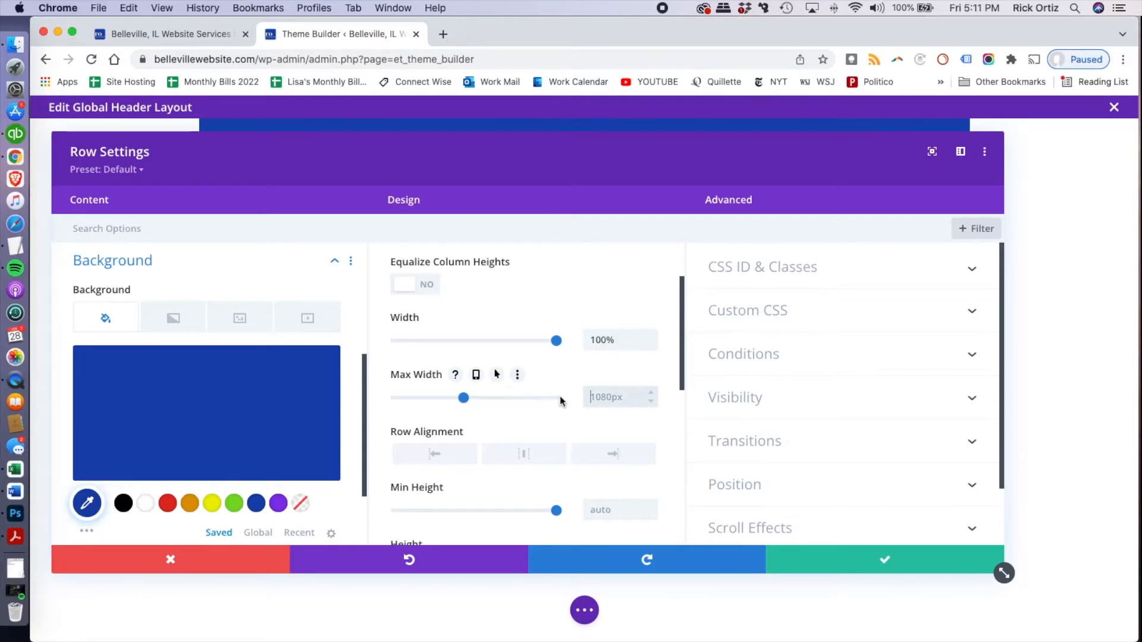
{"action": "type", "text": "2100"}
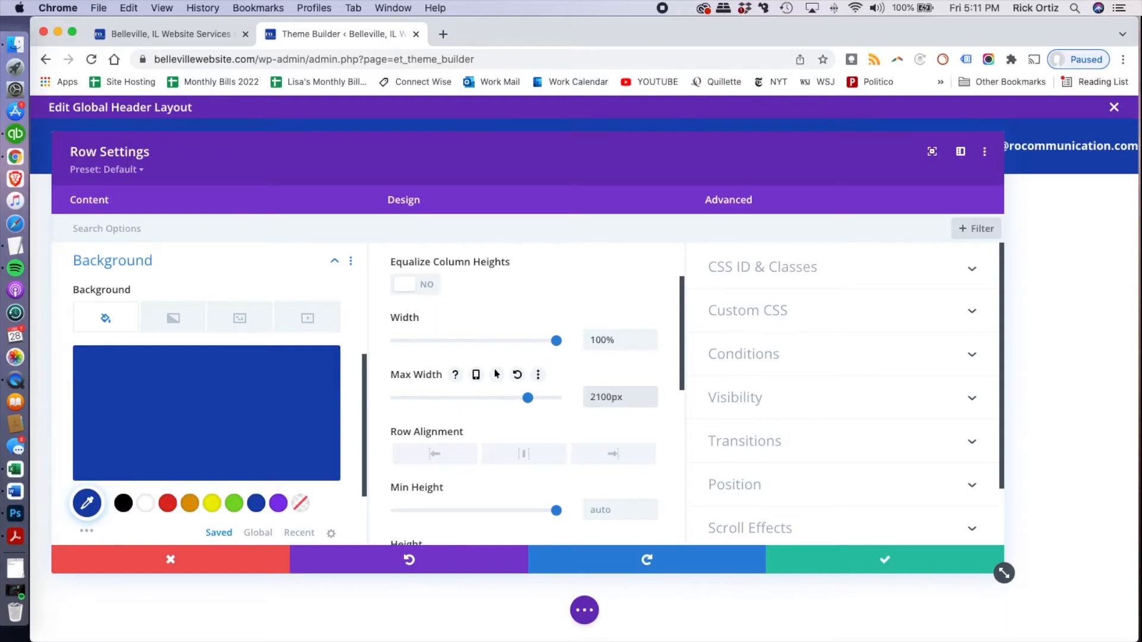
{"action": "scroll", "coordinate": [613, 421], "scroll_direction": "down", "scroll_amount": 2}
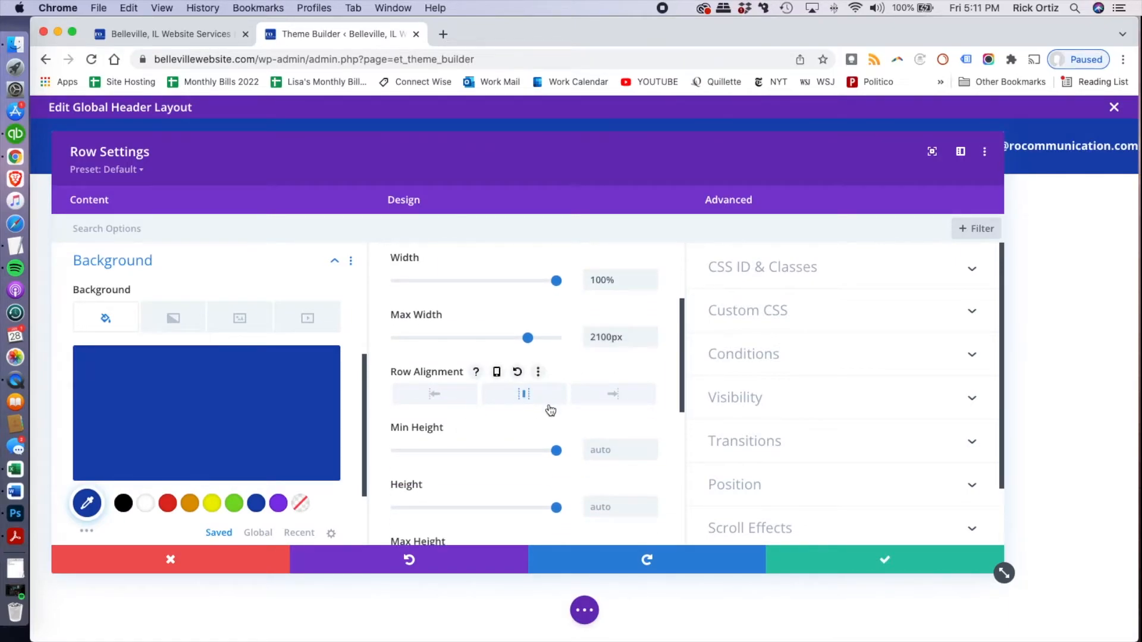
{"action": "scroll", "coordinate": [550, 411], "scroll_direction": "down", "scroll_amount": 5}
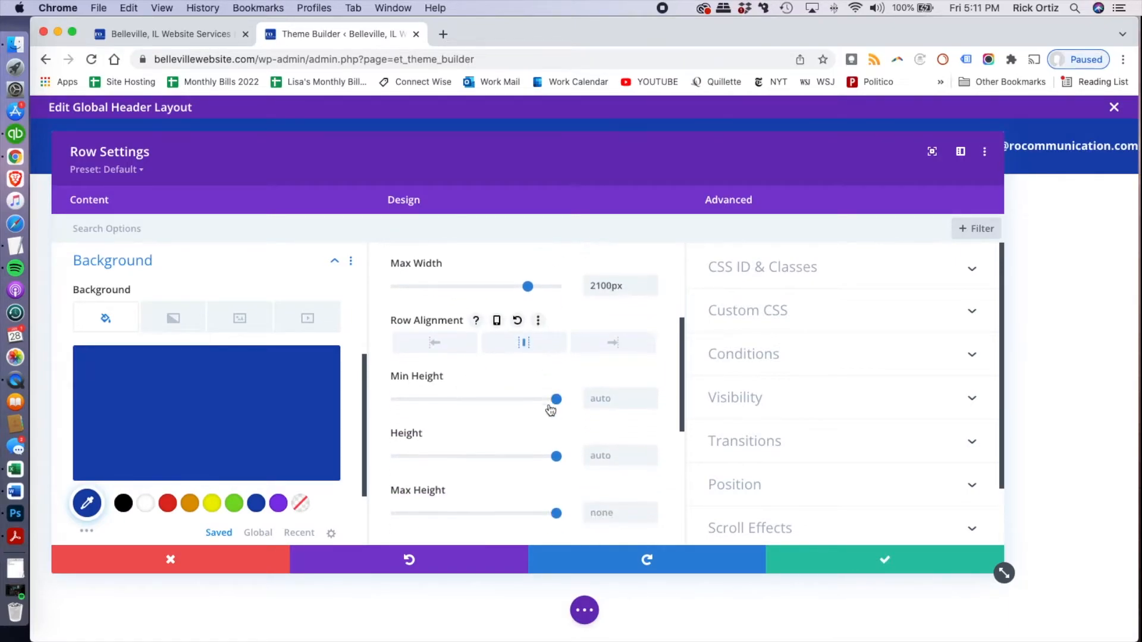
{"action": "left_click", "coordinate": [847, 561]}
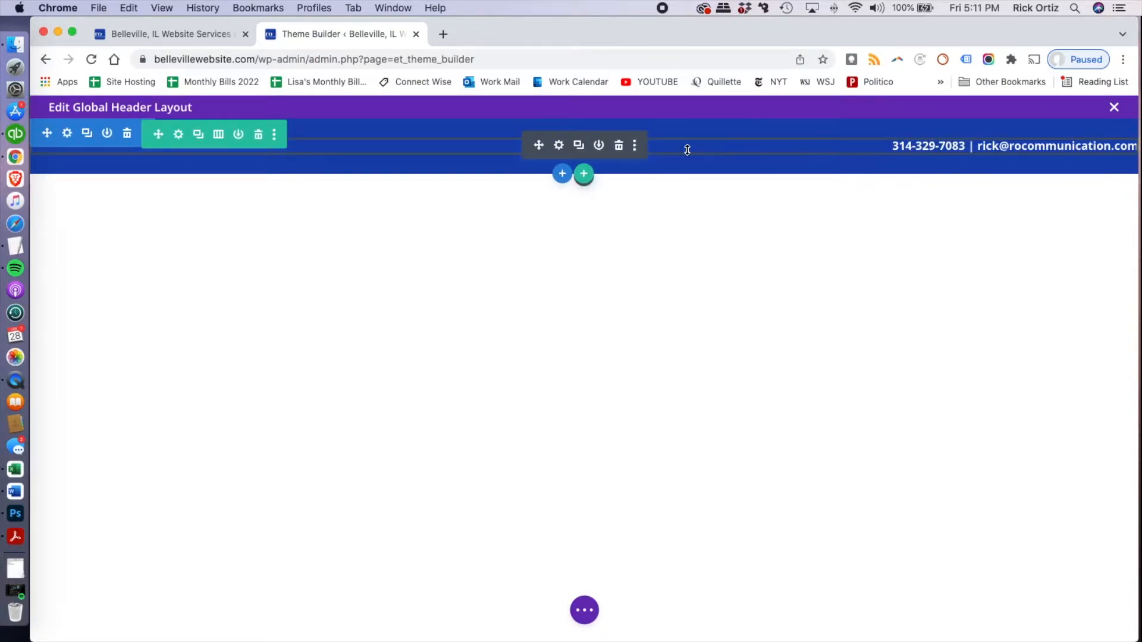
Set the contact row's top, bottom, left and right margins to 0px
{"action": "left_click", "coordinate": [177, 134]}
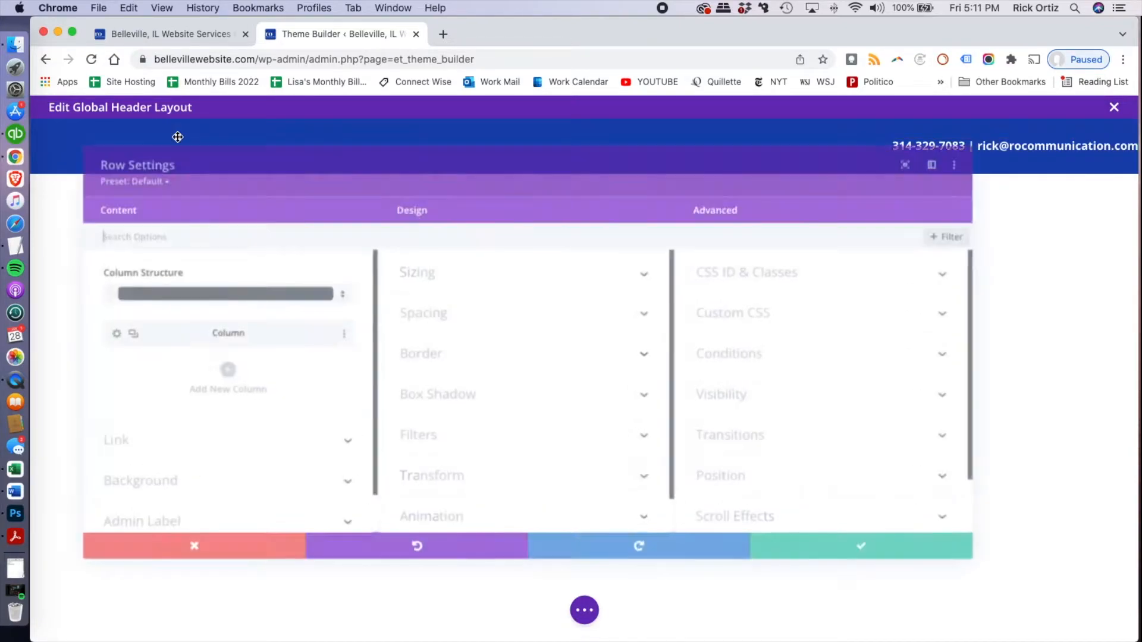
{"action": "left_click", "coordinate": [485, 307]}
{"action": "left_click", "coordinate": [425, 283]}
{"action": "type", "text": "0"}
{"action": "left_click", "coordinate": [476, 282]}
{"action": "type", "text": "0"}
{"action": "left_click", "coordinate": [570, 283]}
{"action": "type", "text": "0"}
{"action": "left_click", "coordinate": [630, 282]}
{"action": "type", "text": "0"}
Set the contact row's padding to 0px on all four sides and save the row settings
{"action": "left_click", "coordinate": [419, 351]}
{"action": "type", "text": "0"}
{"action": "left_click", "coordinate": [482, 350]}
{"action": "type", "text": "0"}
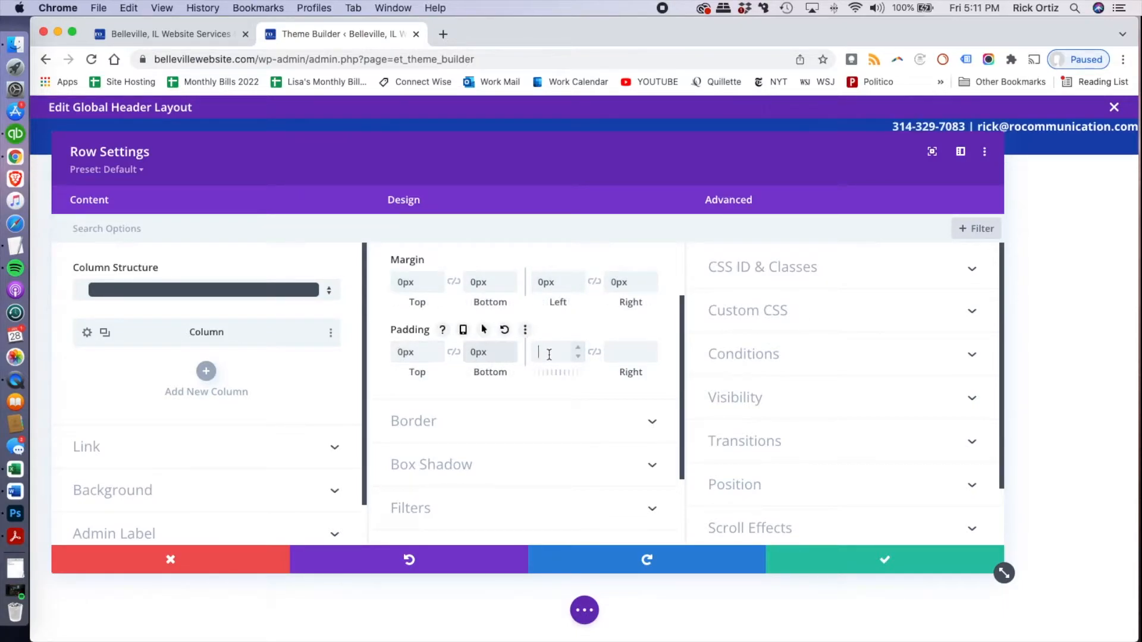
{"action": "left_click", "coordinate": [556, 352]}
{"action": "type", "text": "0"}
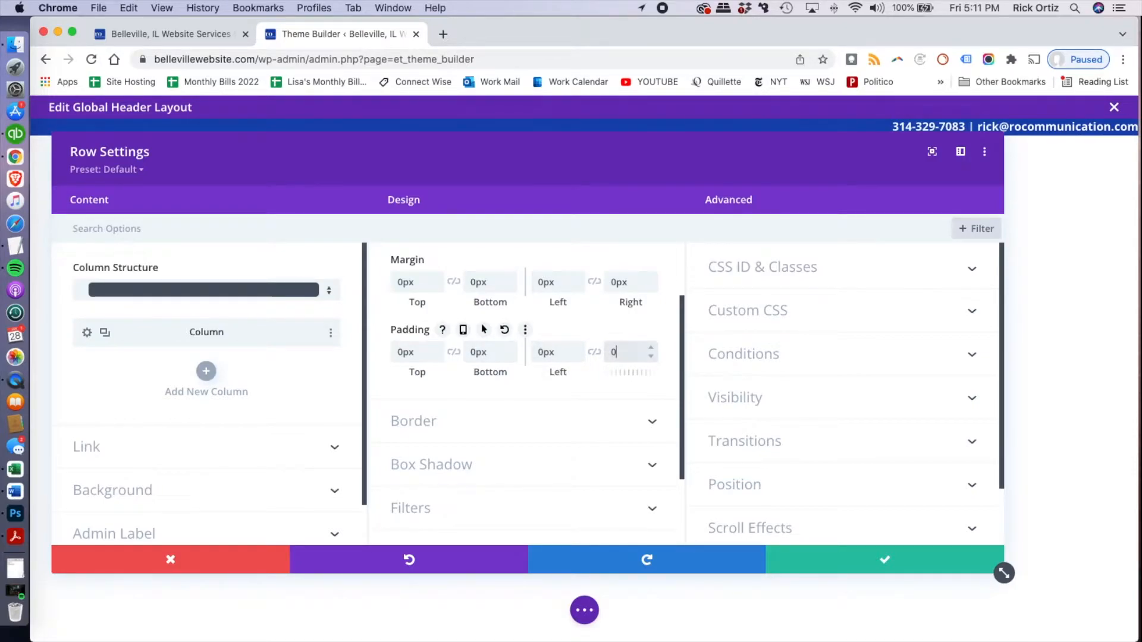
{"action": "left_click", "coordinate": [845, 562]}
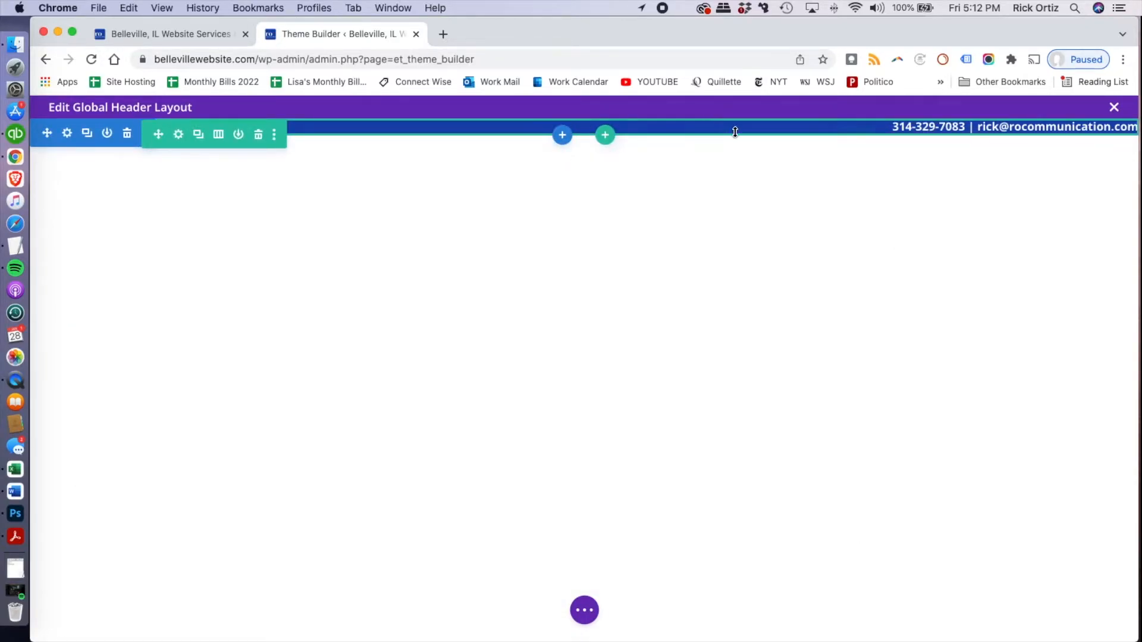
Set the contact Text module's padding to 3px top, 7px bottom and 20px right
{"action": "left_click", "coordinate": [989, 126]}
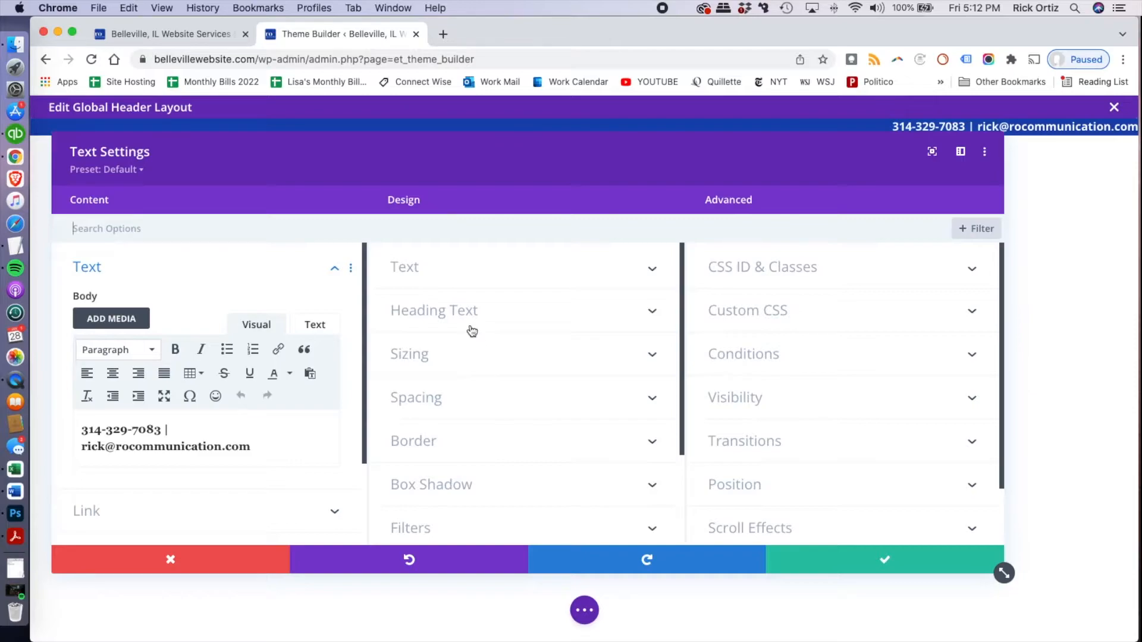
{"action": "left_click", "coordinate": [487, 277]}
{"action": "scroll", "coordinate": [501, 357], "scroll_direction": "down", "scroll_amount": 15}
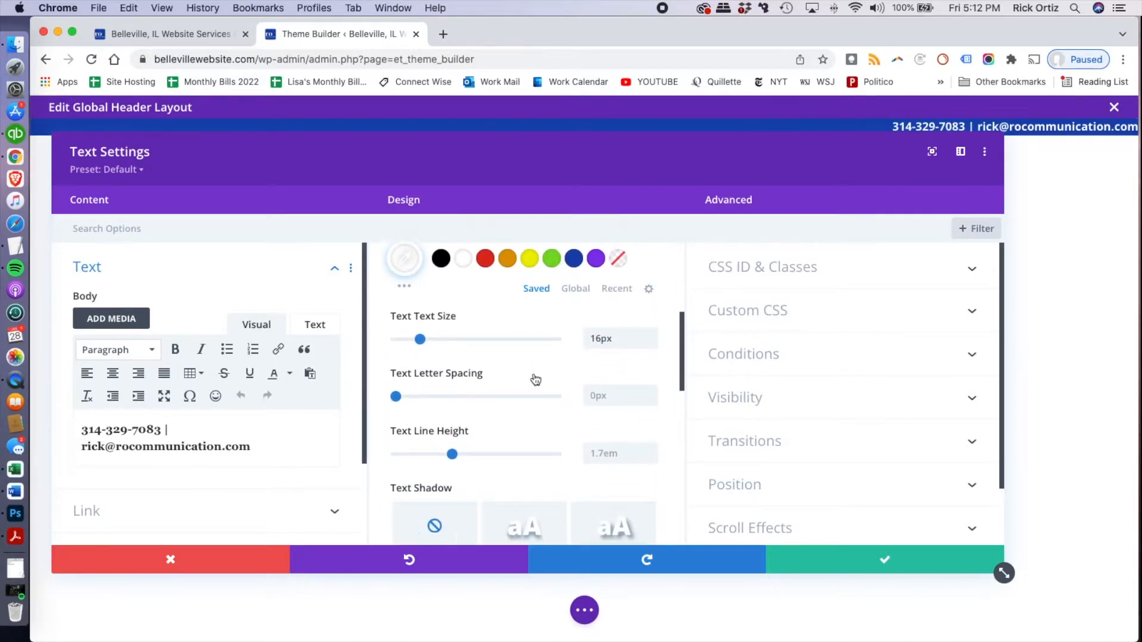
{"action": "left_click", "coordinate": [516, 275]}
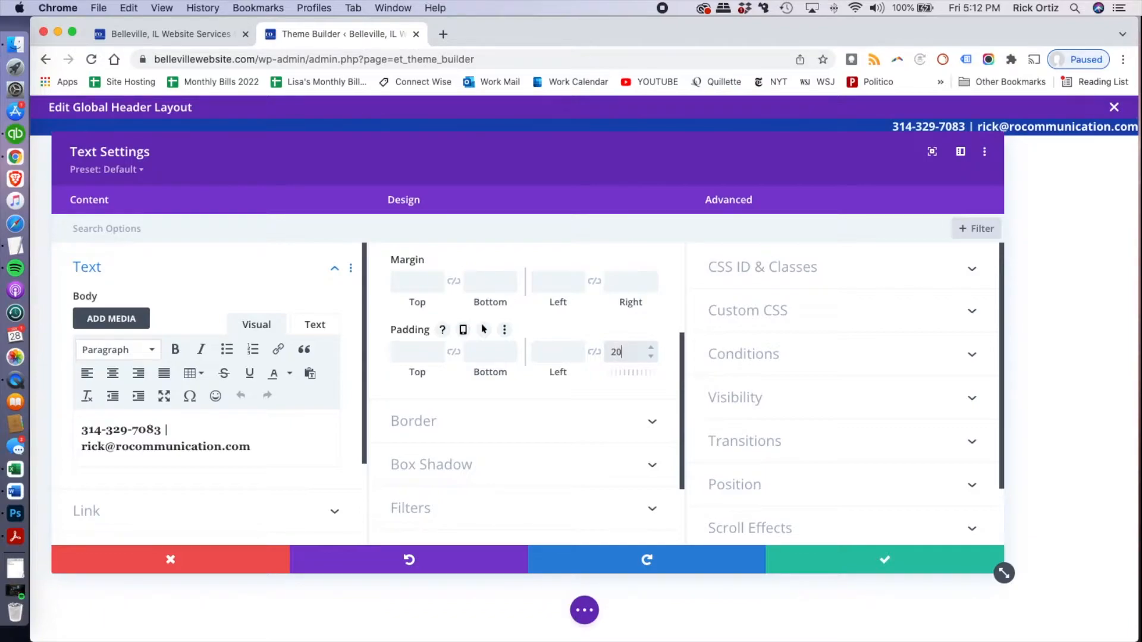
{"action": "type", "text": "px"}
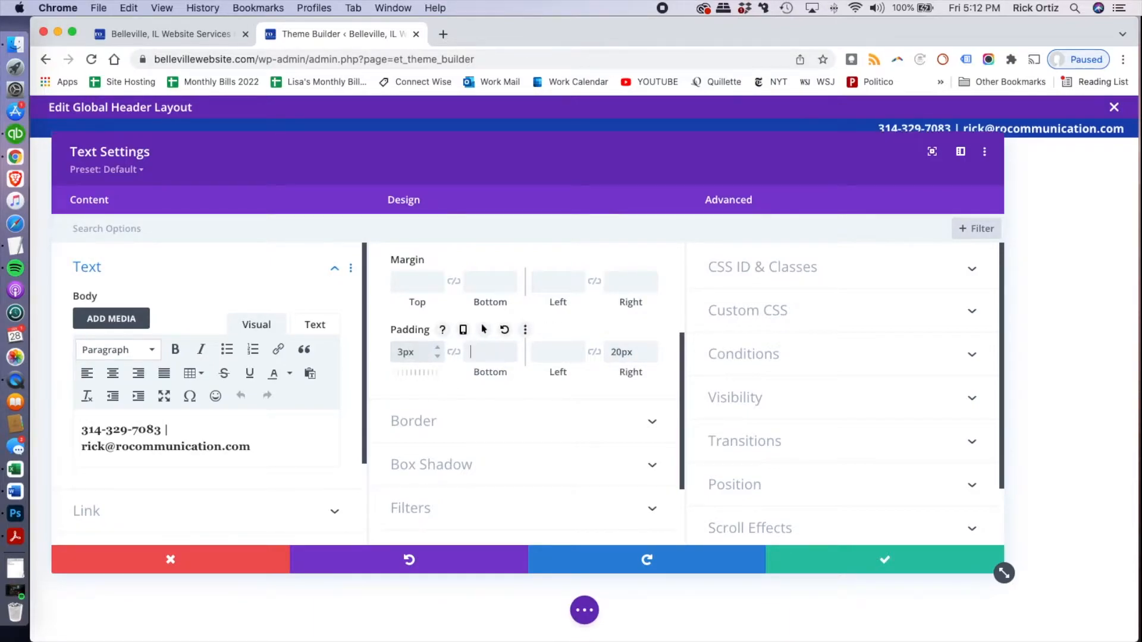
{"action": "type", "text": "3pxpx"}
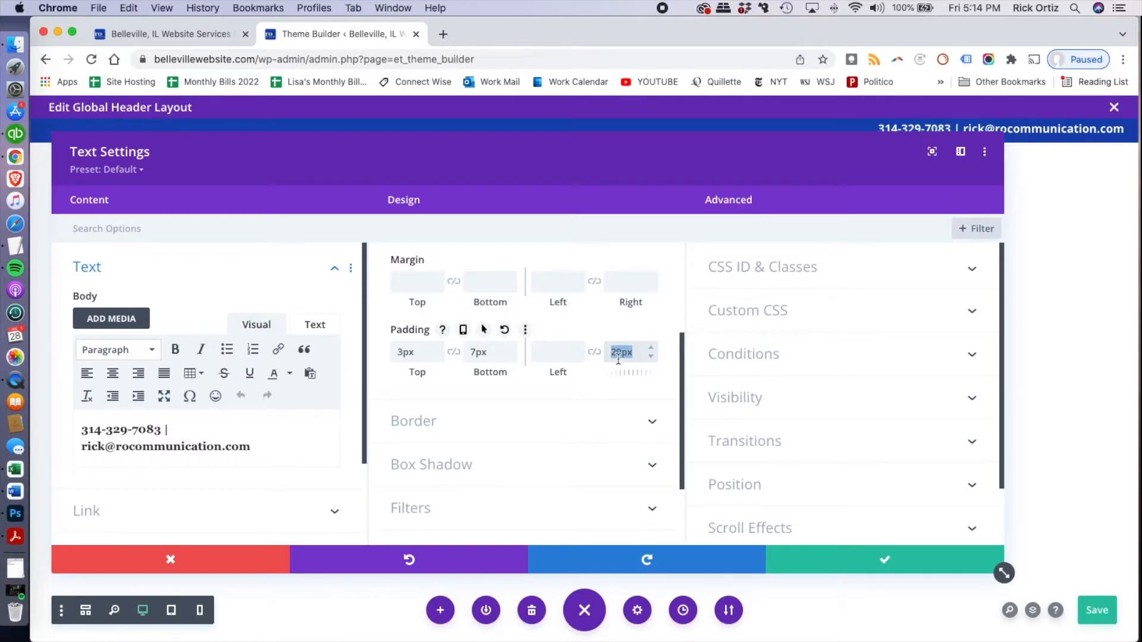
Replace the contact text's right padding with 5% and save the module settings
{"action": "left_click_drag", "start_coordinate": [631, 352], "coordinate": [605, 352]}
{"action": "type", "text": "5px"}
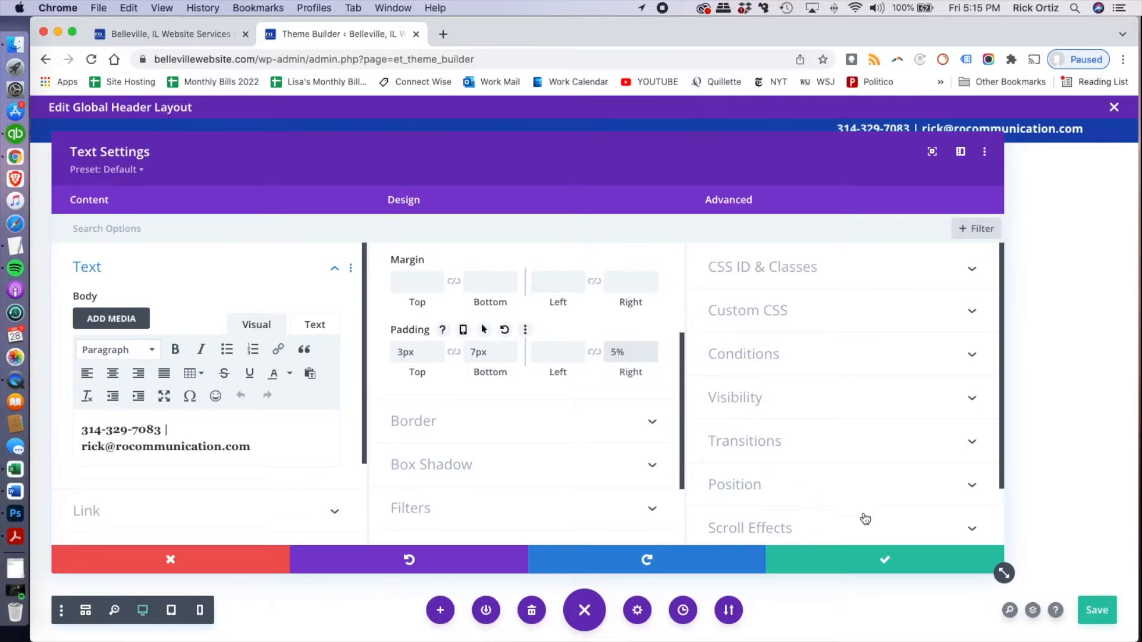
{"action": "left_click", "coordinate": [885, 565]}
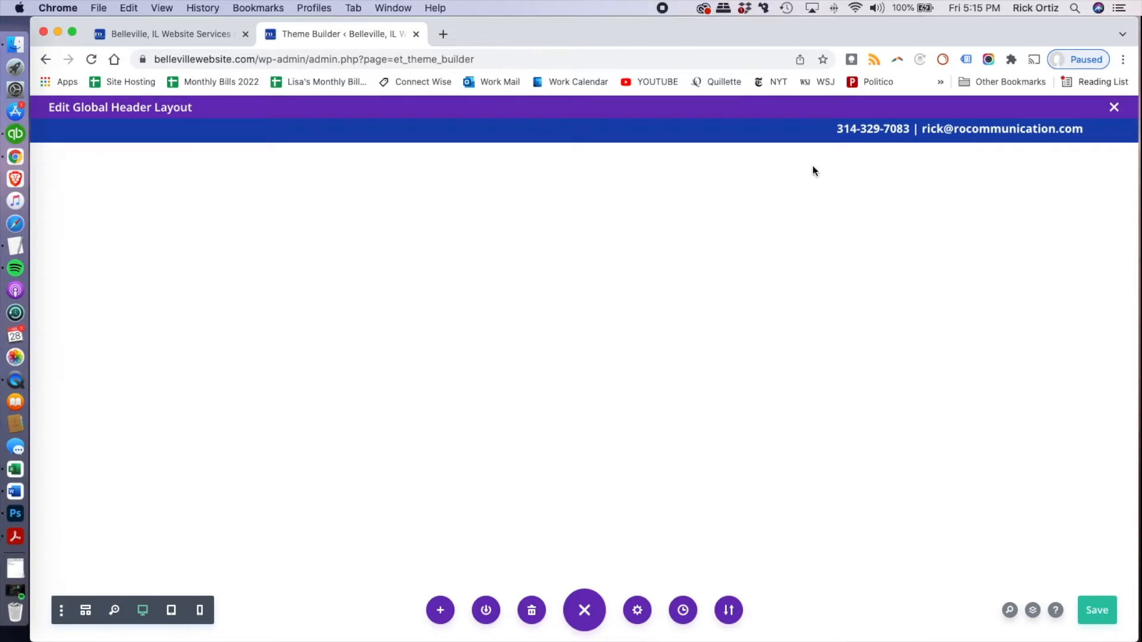
Check the live site's header, switch back to the Theme Builder and add a one-third/two-thirds row below the contact row
{"action": "left_click", "coordinate": [198, 39]}
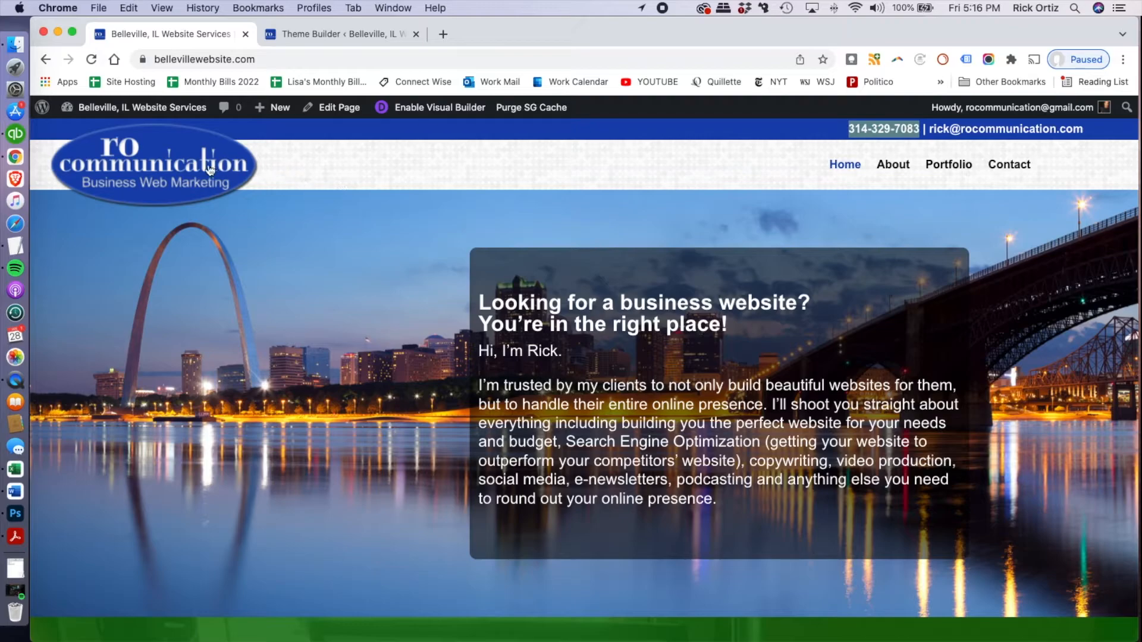
{"action": "left_click", "coordinate": [352, 37]}
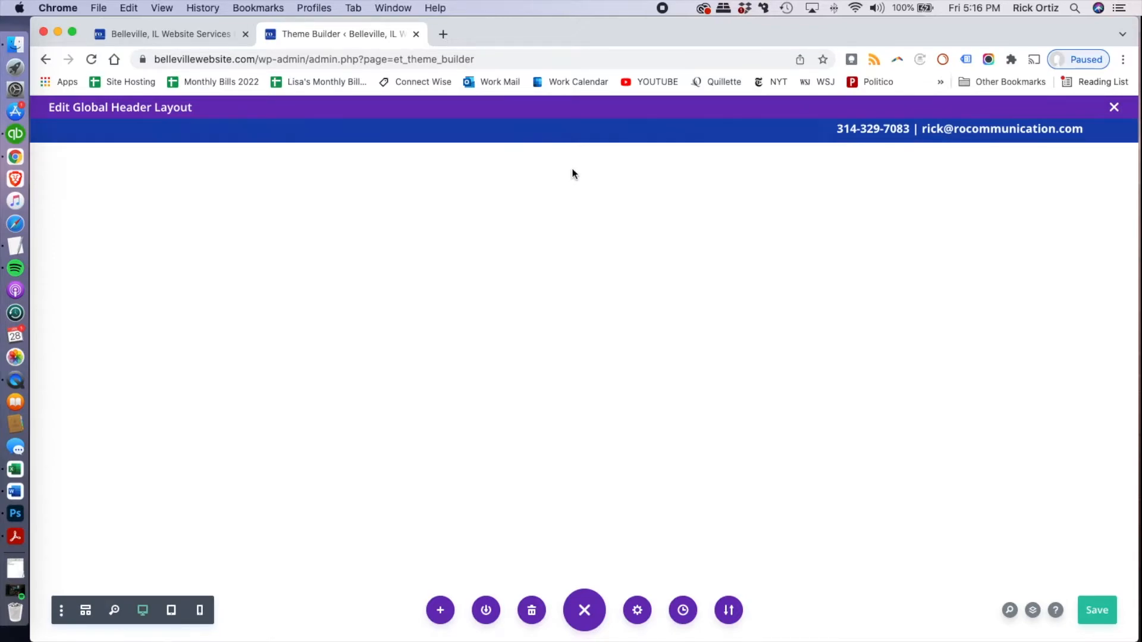
{"action": "mouse_move", "coordinate": [606, 146]}
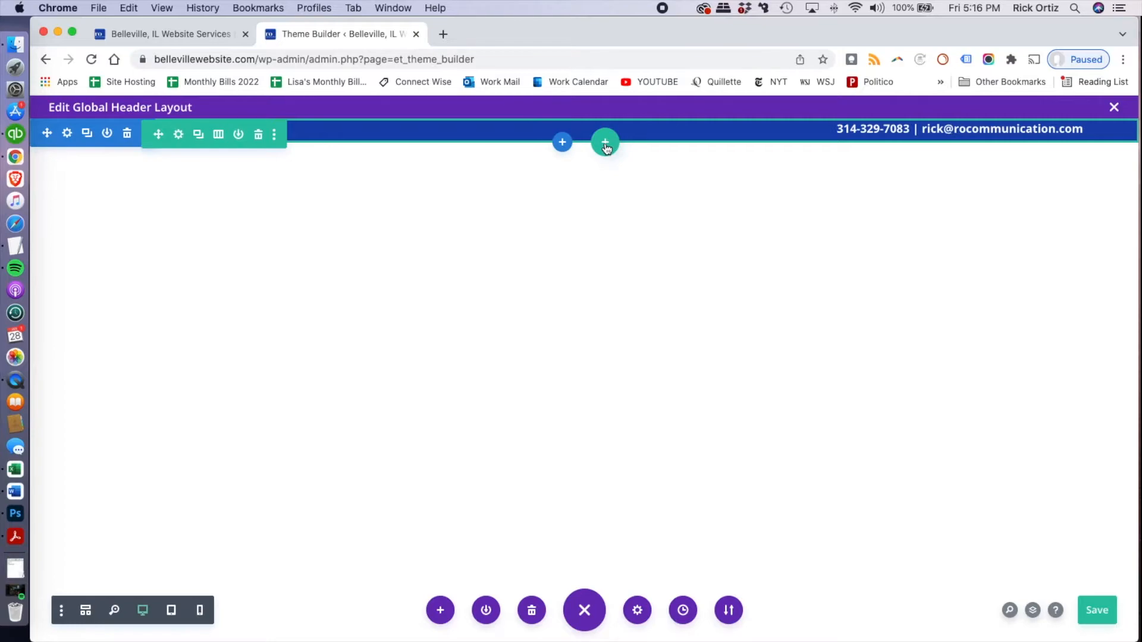
{"action": "left_click", "coordinate": [606, 146]}
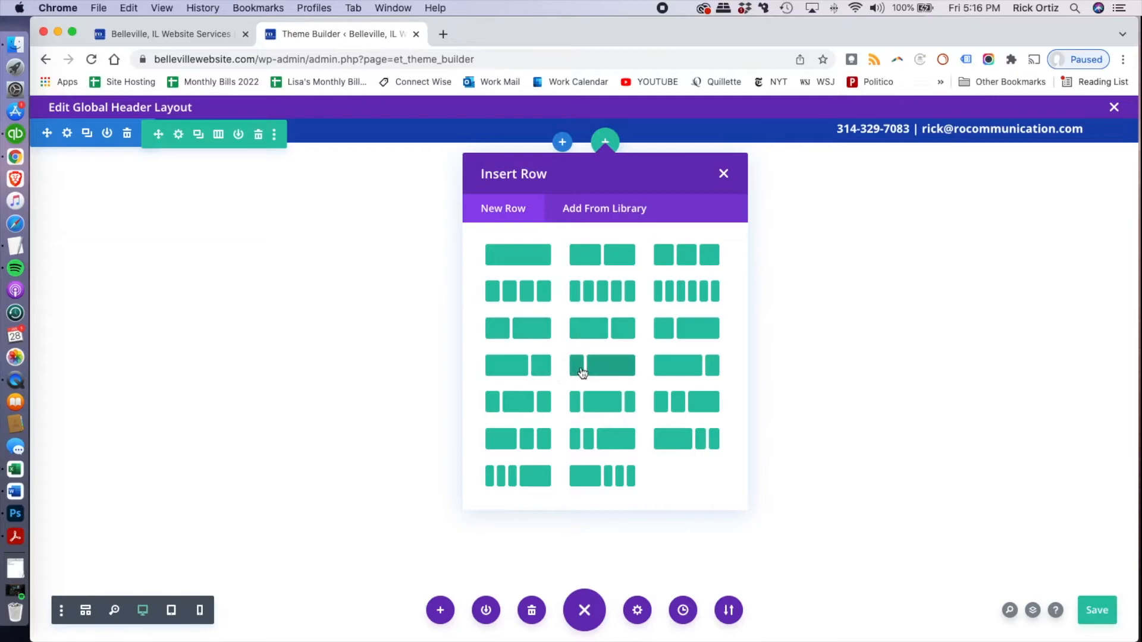
{"action": "left_click", "coordinate": [669, 332]}
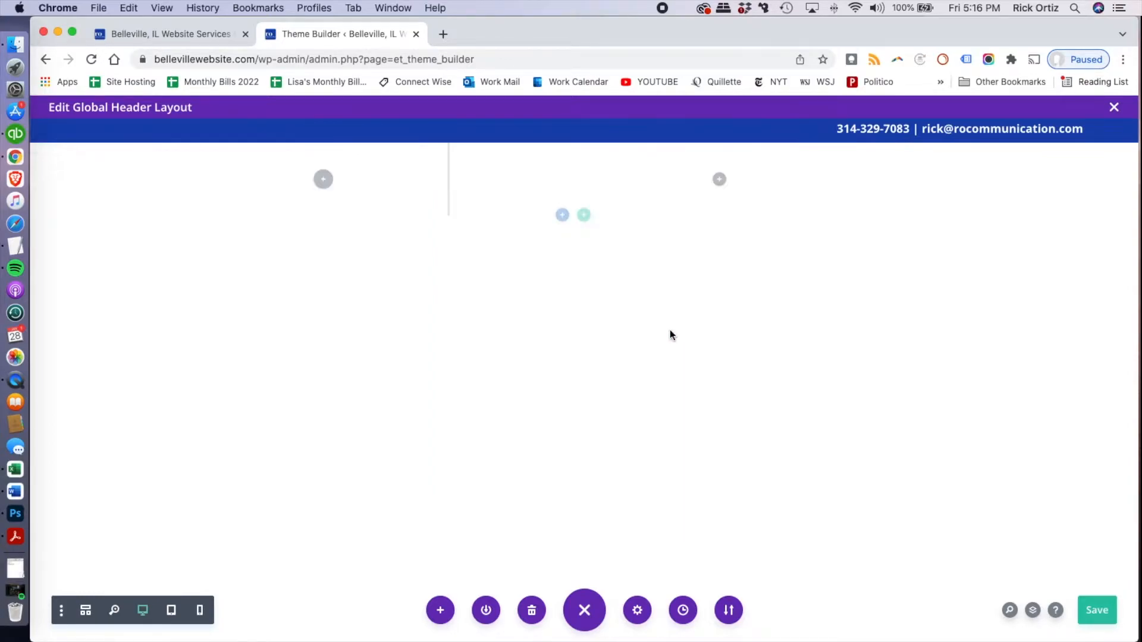
Insert an Image module in the new row's narrow column using ro-logo-overlap.png from the media library
{"action": "scroll", "coordinate": [369, 429], "scroll_direction": "down", "scroll_amount": 2}
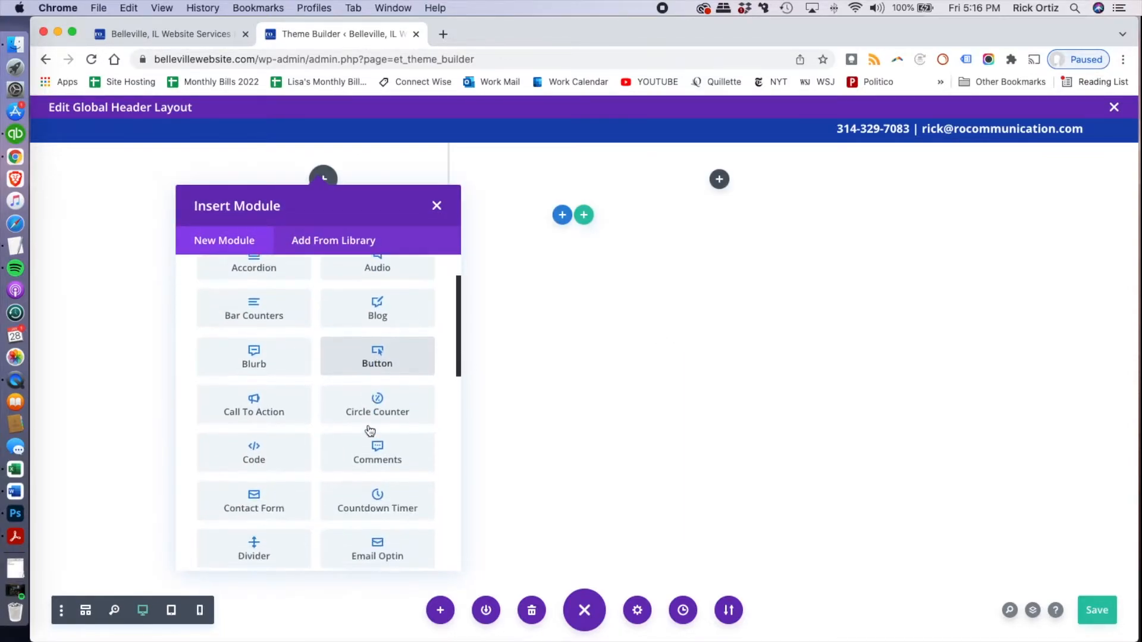
{"action": "scroll", "coordinate": [370, 429], "scroll_direction": "down", "scroll_amount": 3}
{"action": "scroll", "coordinate": [259, 374], "scroll_direction": "down", "scroll_amount": 3}
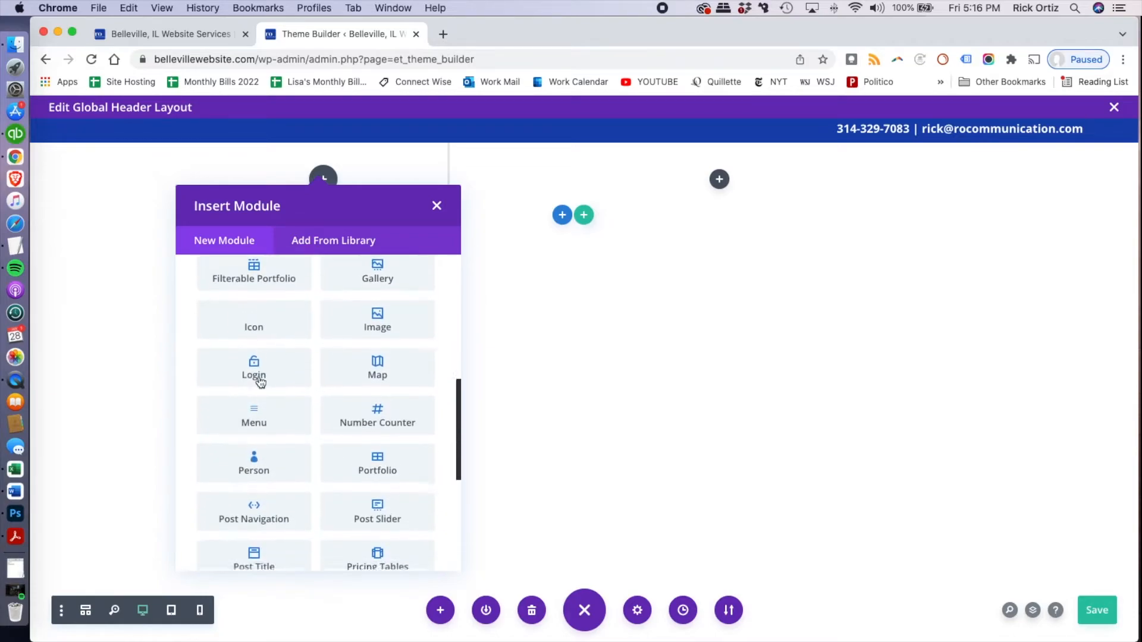
{"action": "scroll", "coordinate": [343, 403], "scroll_direction": "down", "scroll_amount": 4}
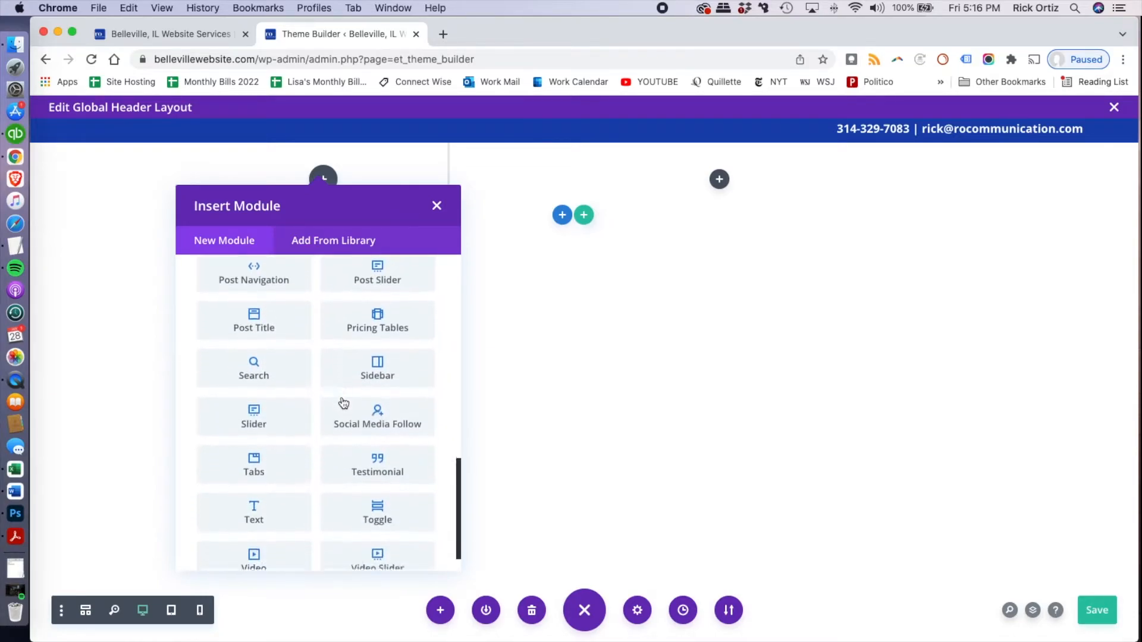
{"action": "scroll", "coordinate": [351, 402], "scroll_direction": "up", "scroll_amount": 5}
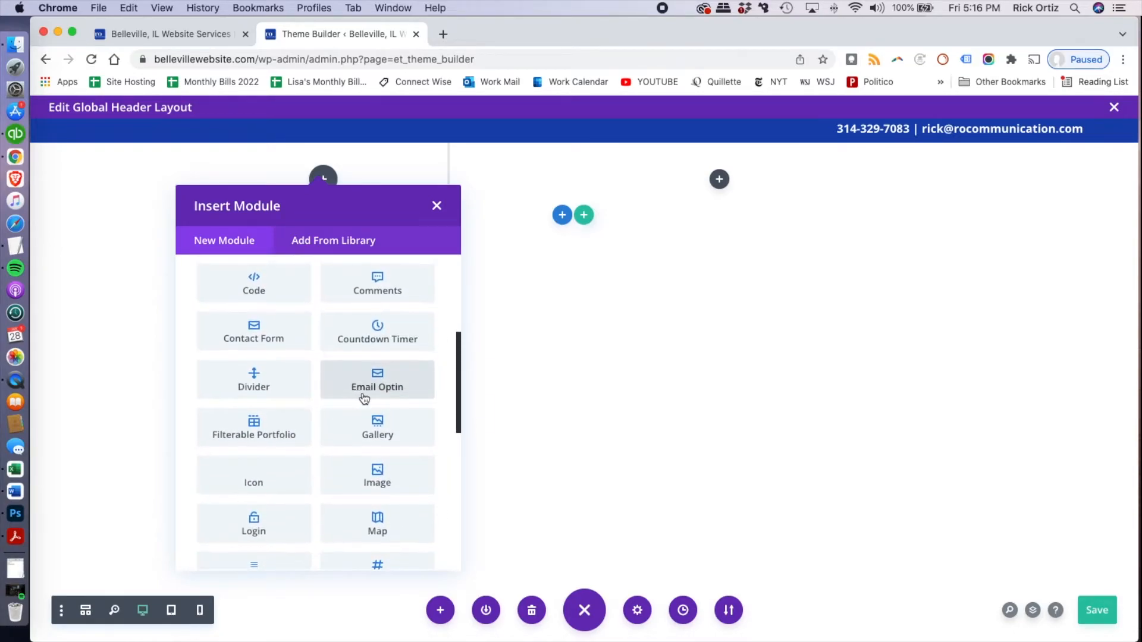
{"action": "scroll", "coordinate": [374, 422], "scroll_direction": "down", "scroll_amount": 1}
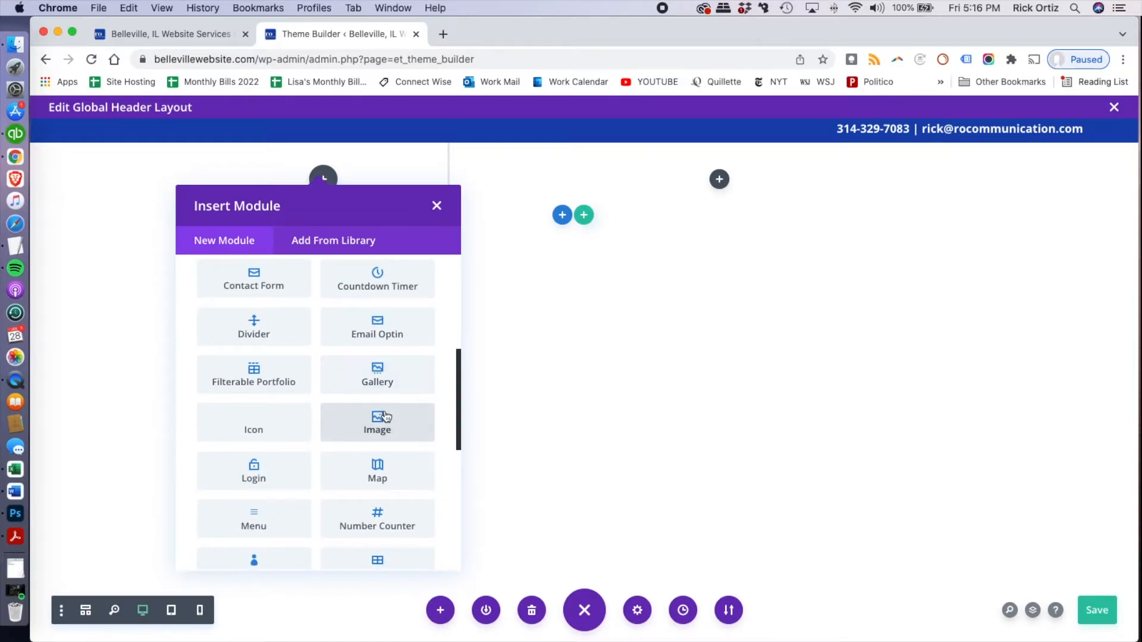
{"action": "left_click", "coordinate": [384, 415]}
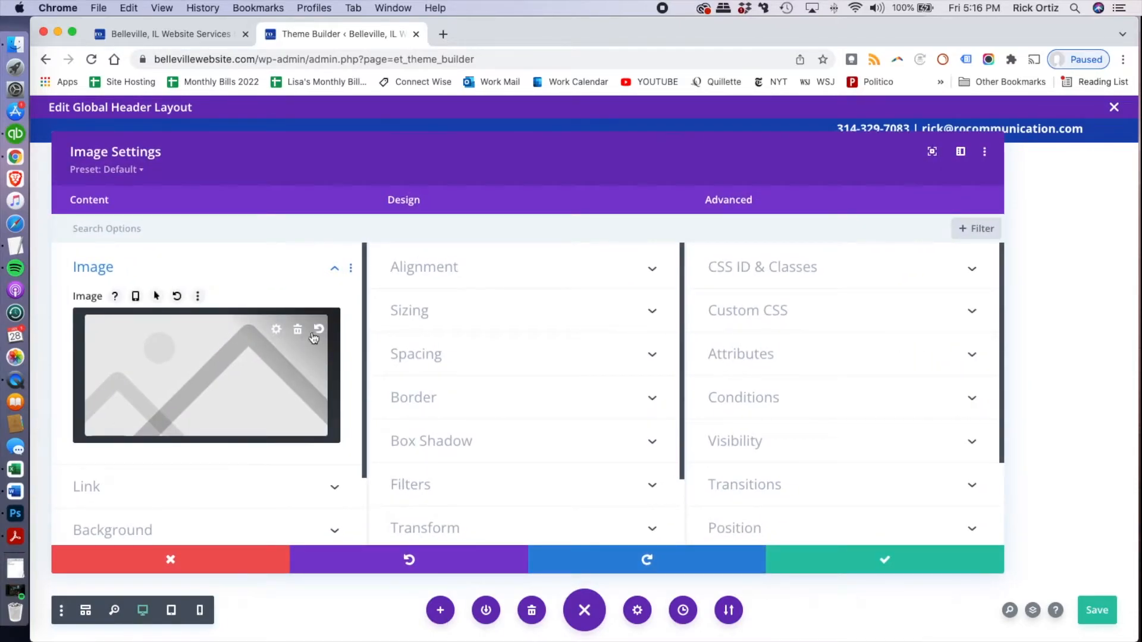
{"action": "left_click", "coordinate": [245, 364]}
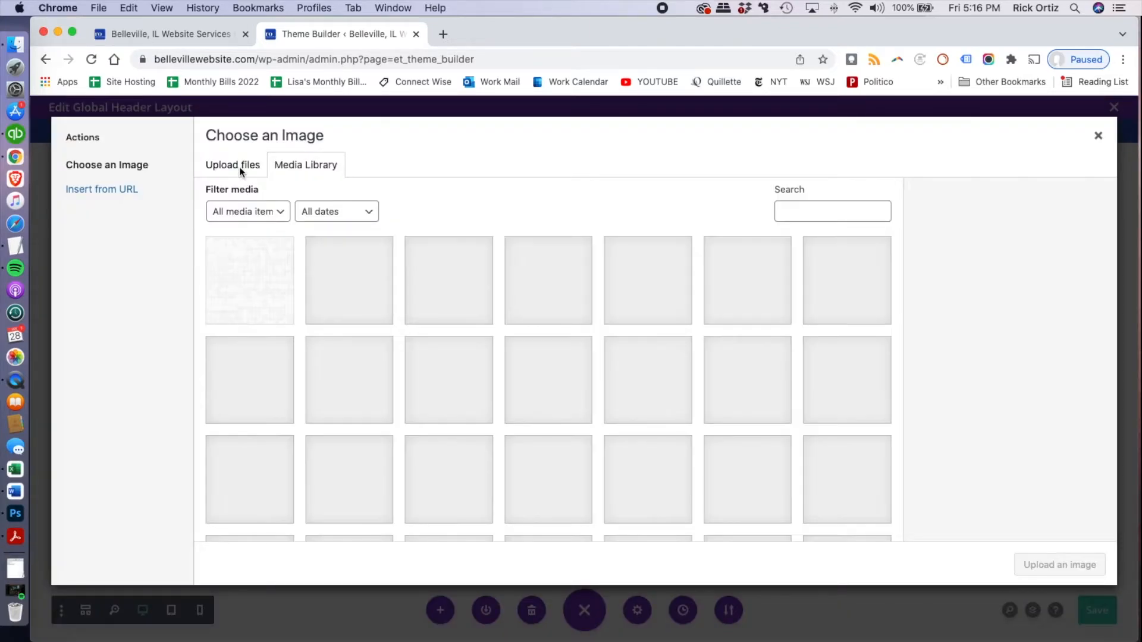
{"action": "left_click", "coordinate": [555, 289]}
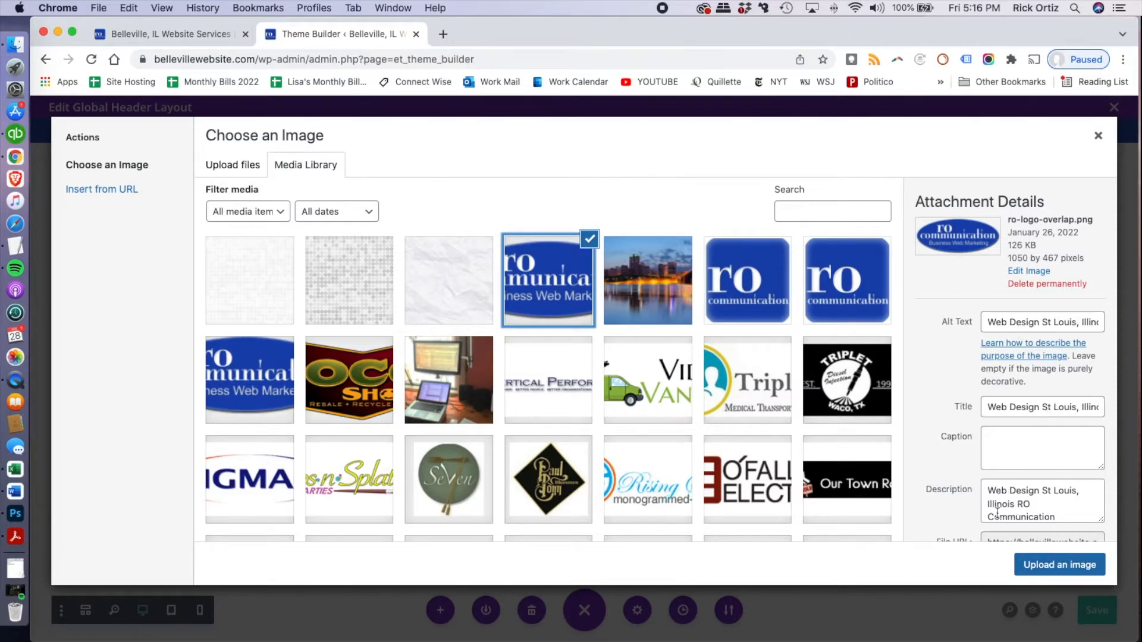
{"action": "left_click", "coordinate": [1065, 572]}
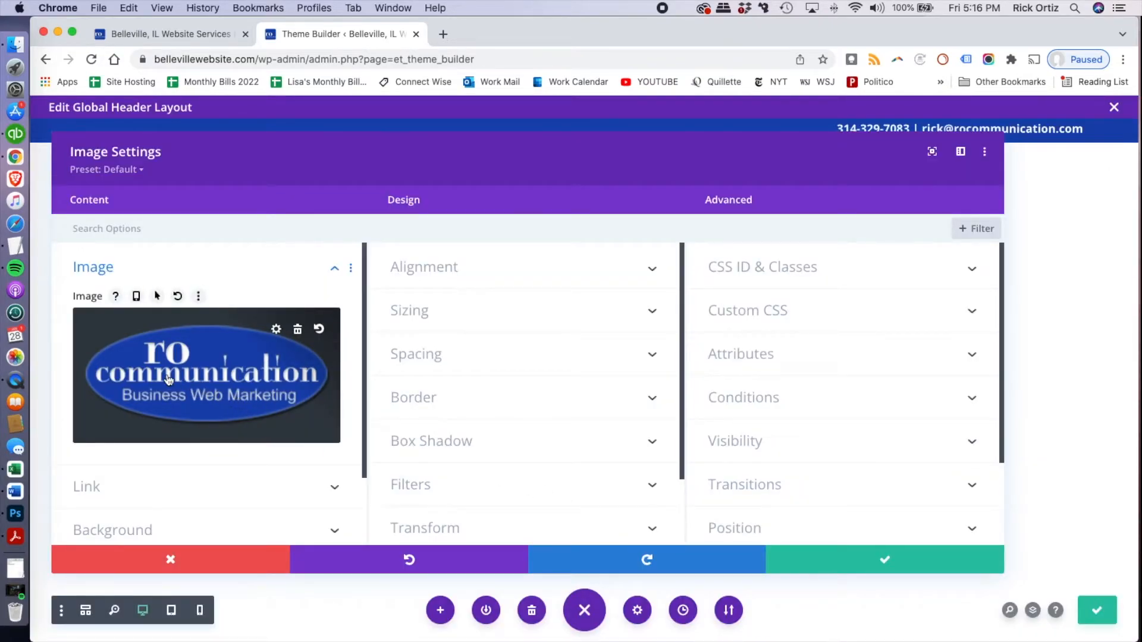
Set the logo's image link URL to "/" and save the Image module settings
{"action": "scroll", "coordinate": [213, 417], "scroll_direction": "down", "scroll_amount": 2}
{"action": "left_click", "coordinate": [214, 415]}
{"action": "left_click", "coordinate": [157, 333]}
{"action": "type", "text": "/"}
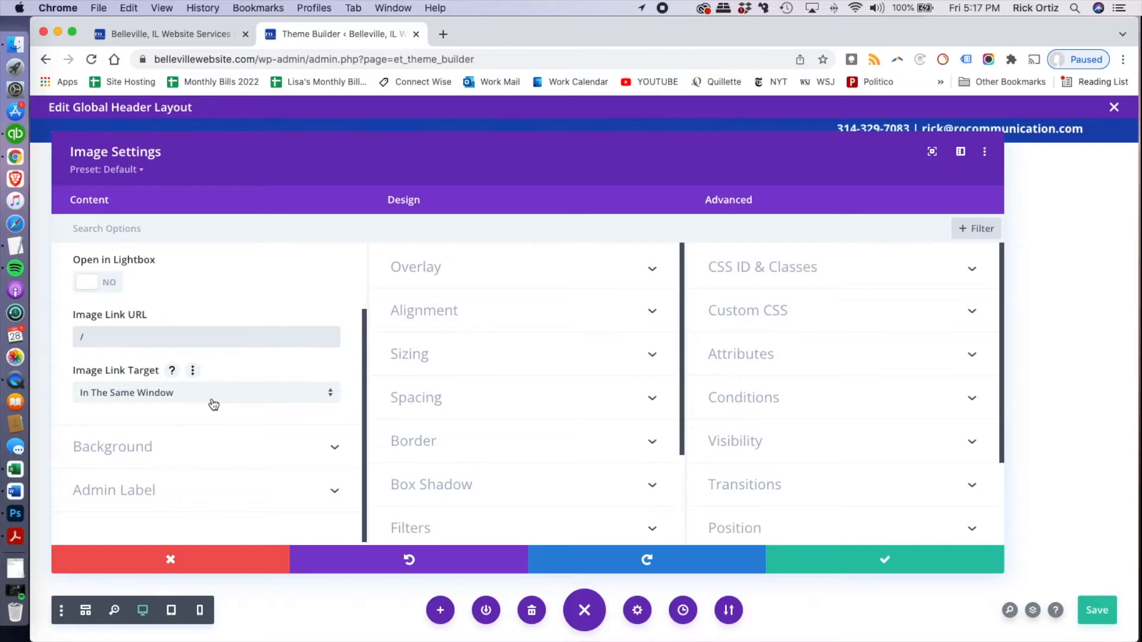
{"action": "left_click", "coordinate": [840, 563]}
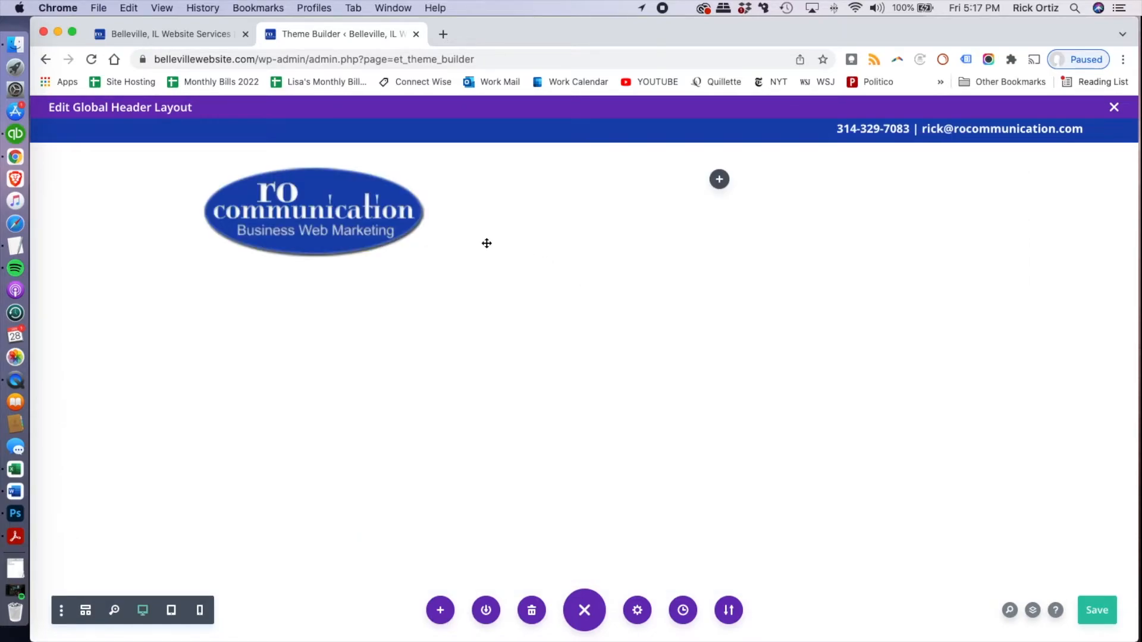
Insert a Menu module with Main Menu in the row's wide column and save its settings
{"action": "left_click", "coordinate": [720, 180]}
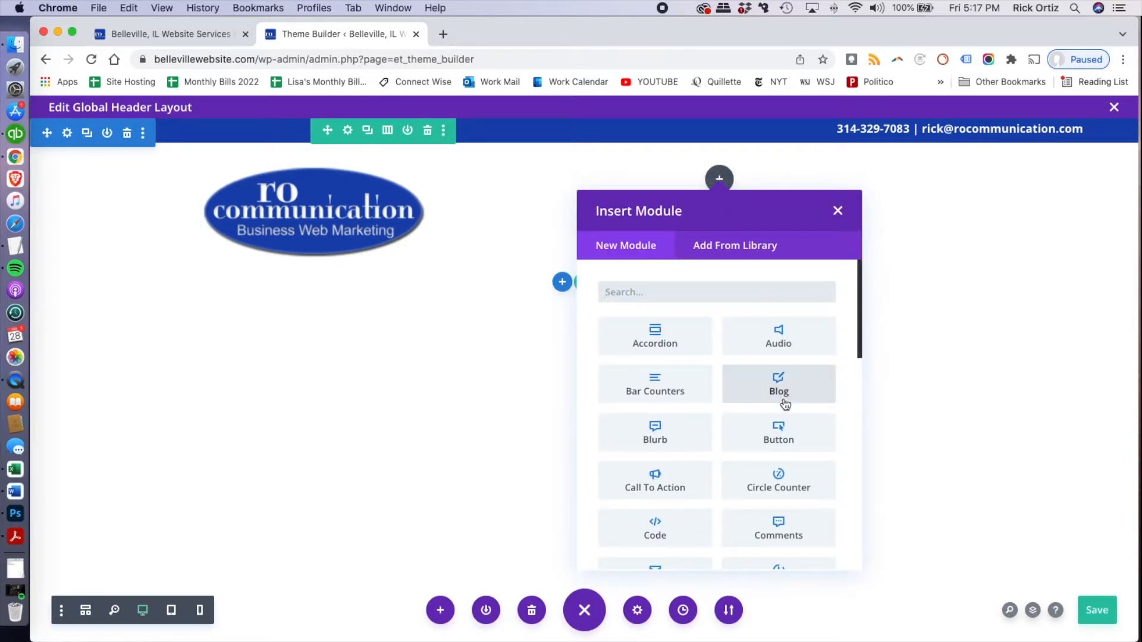
{"action": "scroll", "coordinate": [779, 419], "scroll_direction": "down", "scroll_amount": 5}
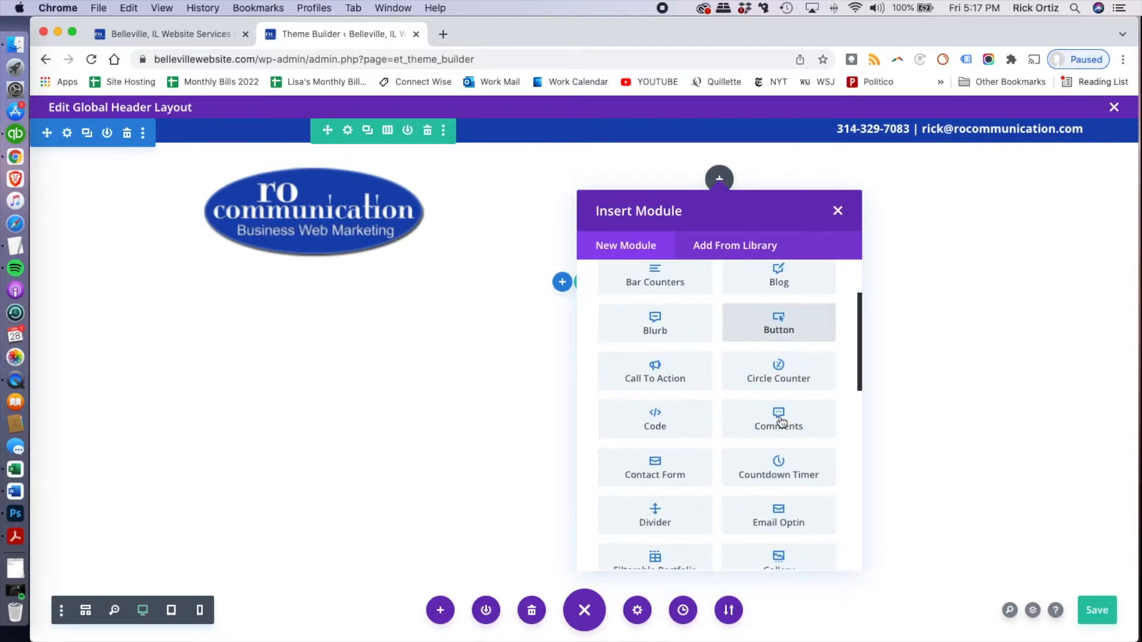
{"action": "scroll", "coordinate": [781, 423], "scroll_direction": "down", "scroll_amount": 8}
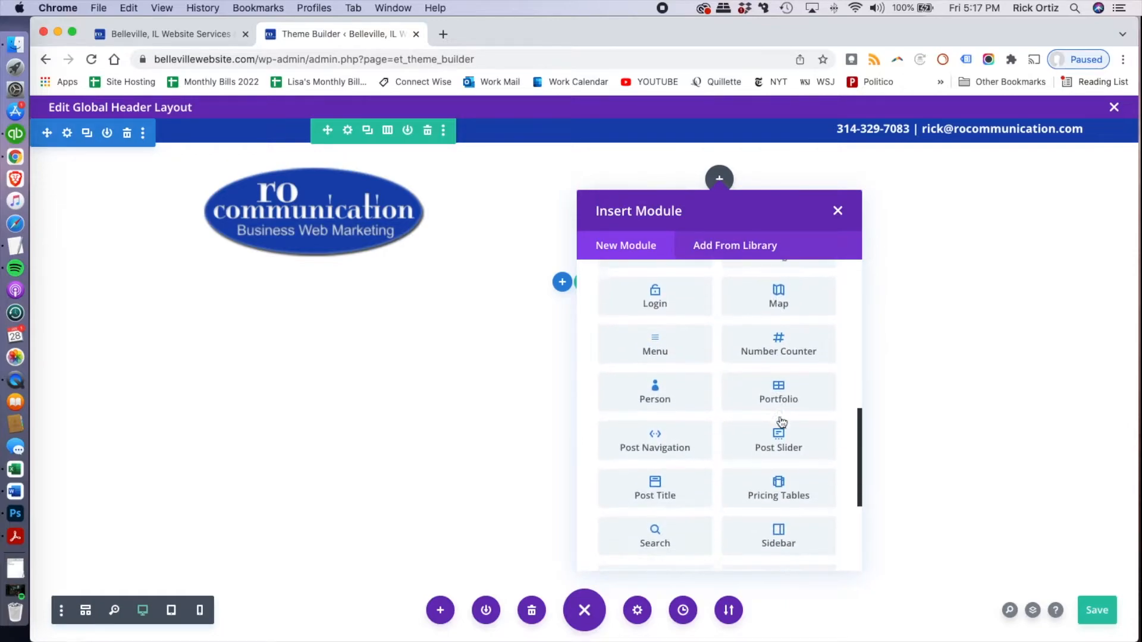
{"action": "left_click", "coordinate": [656, 316]}
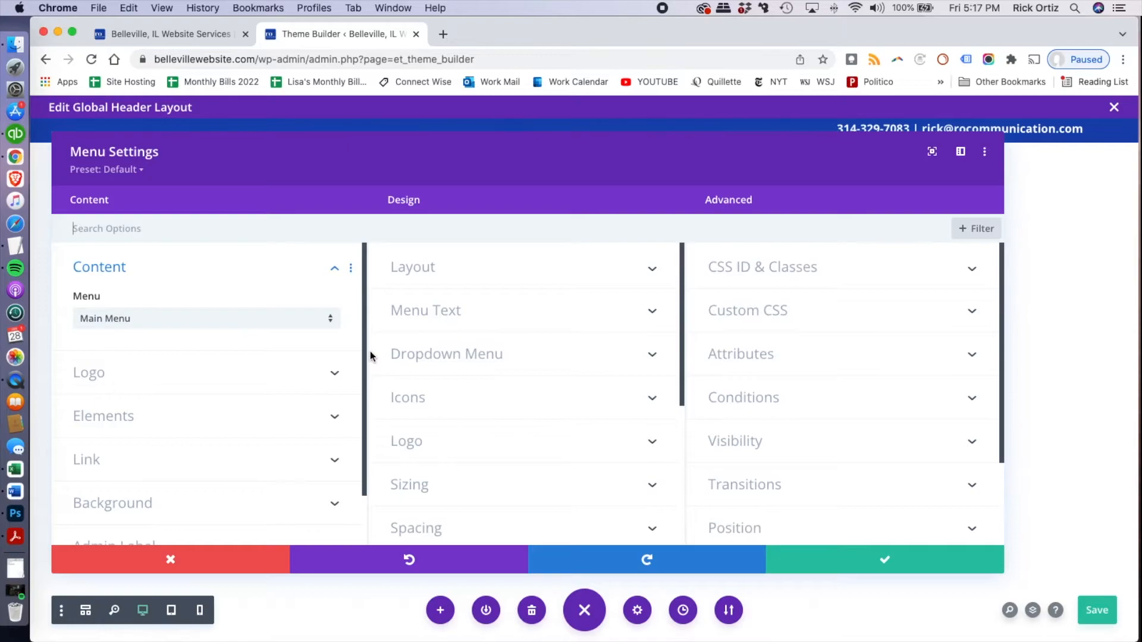
{"action": "left_click", "coordinate": [862, 556]}
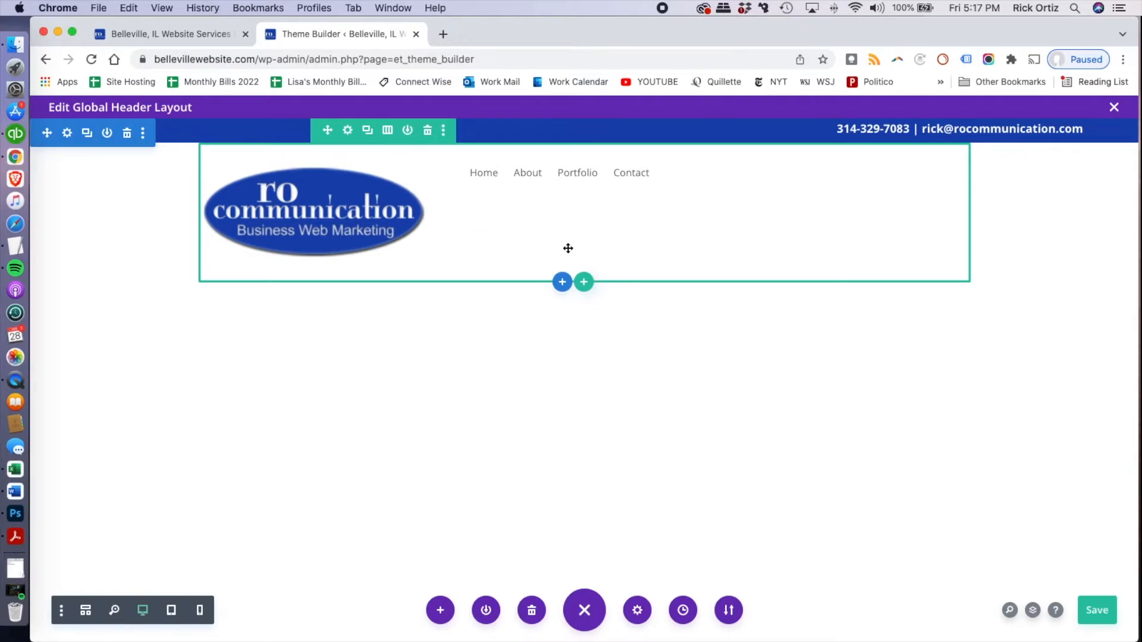
Set the logo and menu row's width to 100% and max width to 2100px, with centered row alignment
{"action": "key", "text": "super+s"}
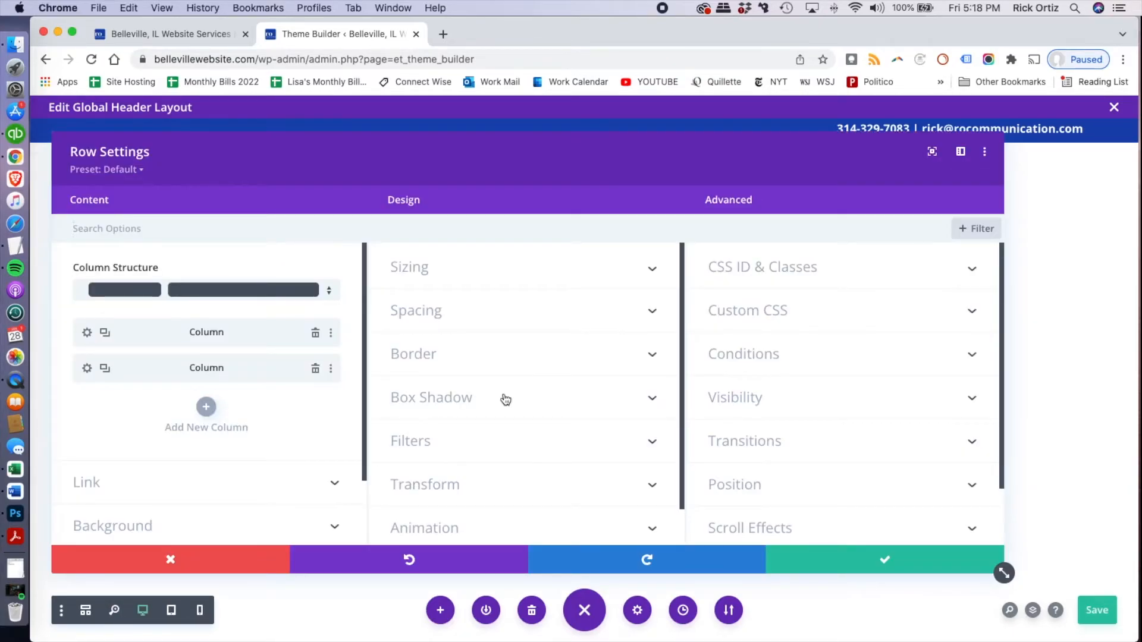
{"action": "left_click", "coordinate": [480, 275]}
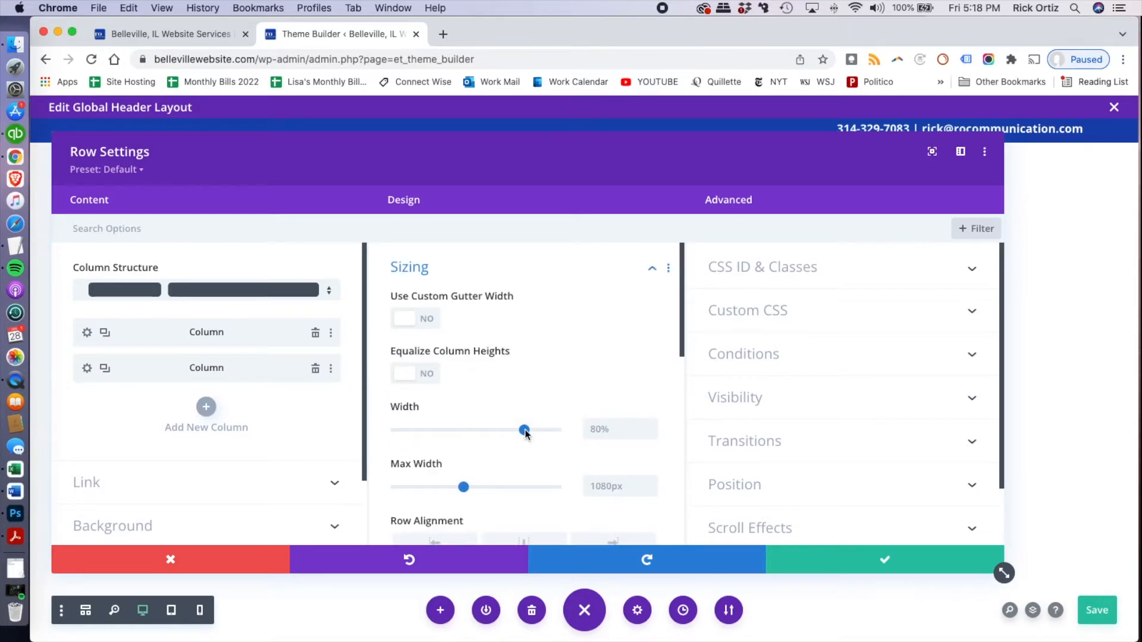
{"action": "left_click_drag", "start_coordinate": [540, 430], "coordinate": [566, 431]}
{"action": "left_click", "coordinate": [611, 485]}
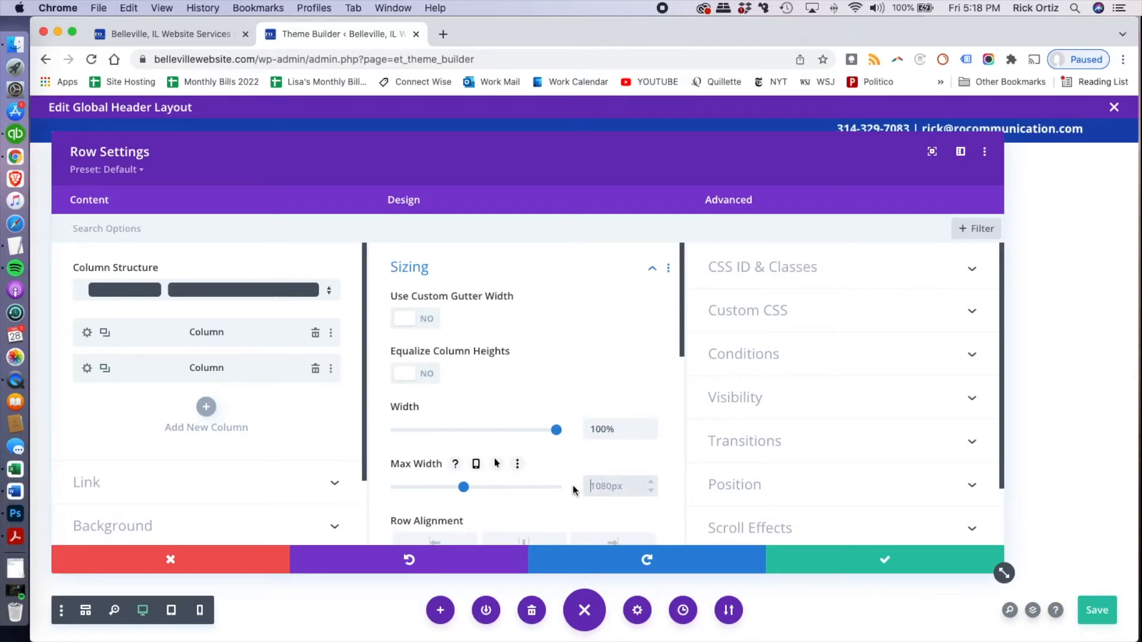
{"action": "type", "text": "2100"}
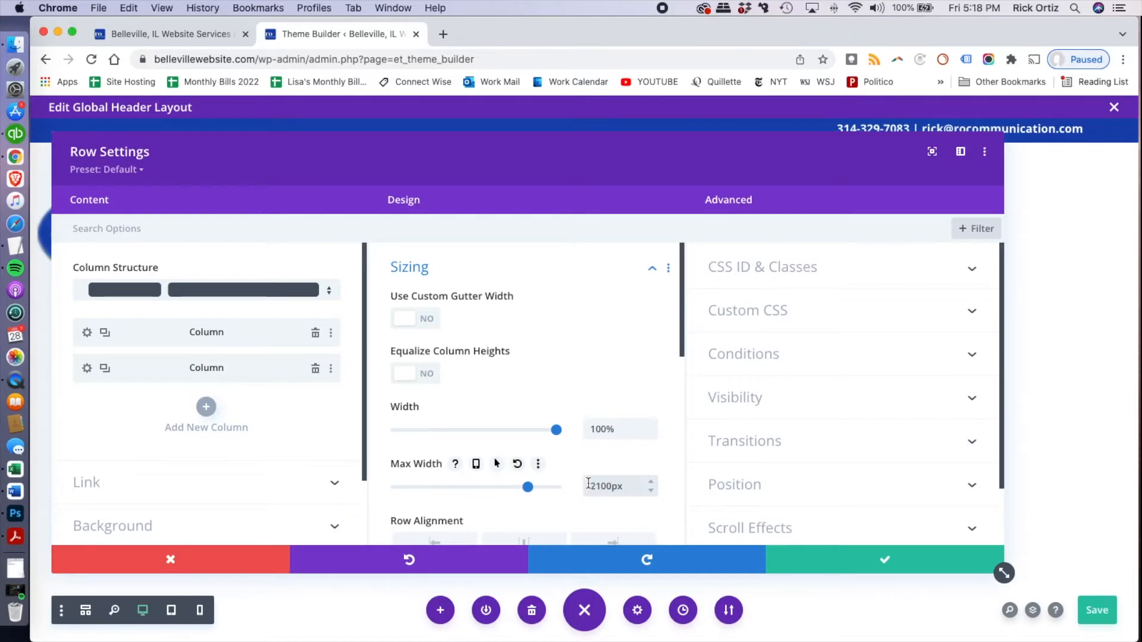
{"action": "scroll", "coordinate": [590, 465], "scroll_direction": "down", "scroll_amount": 5}
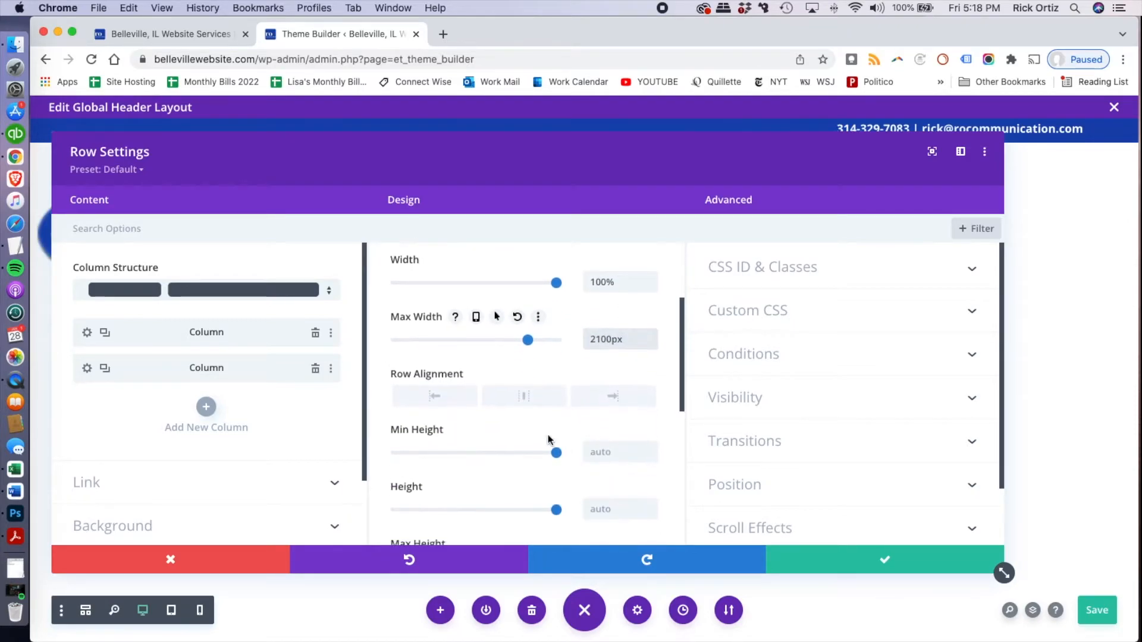
{"action": "left_click", "coordinate": [519, 402]}
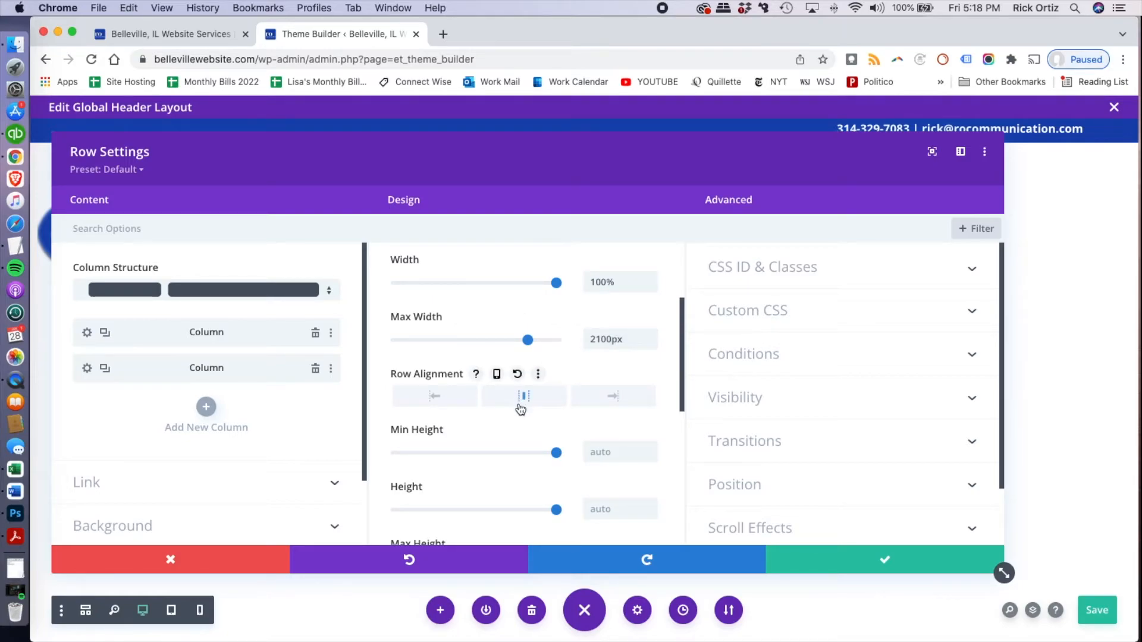
Set the logo and menu row's height and max height to 70px
{"action": "scroll", "coordinate": [535, 438], "scroll_direction": "down", "scroll_amount": 4}
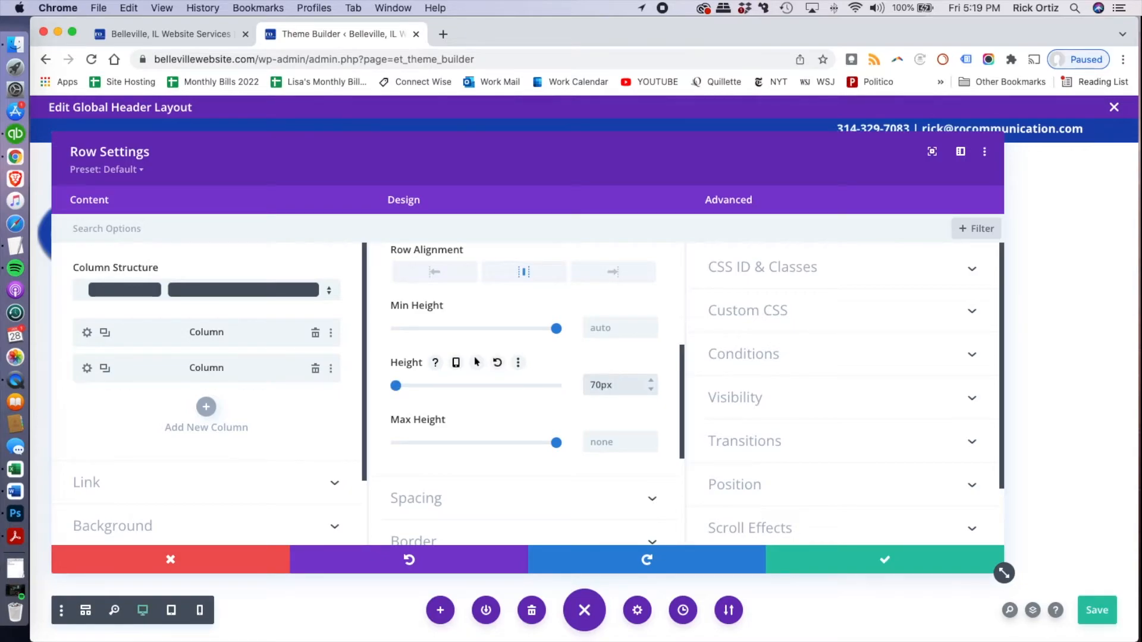
{"action": "left_click", "coordinate": [607, 436]}
{"action": "type", "text": "70"}
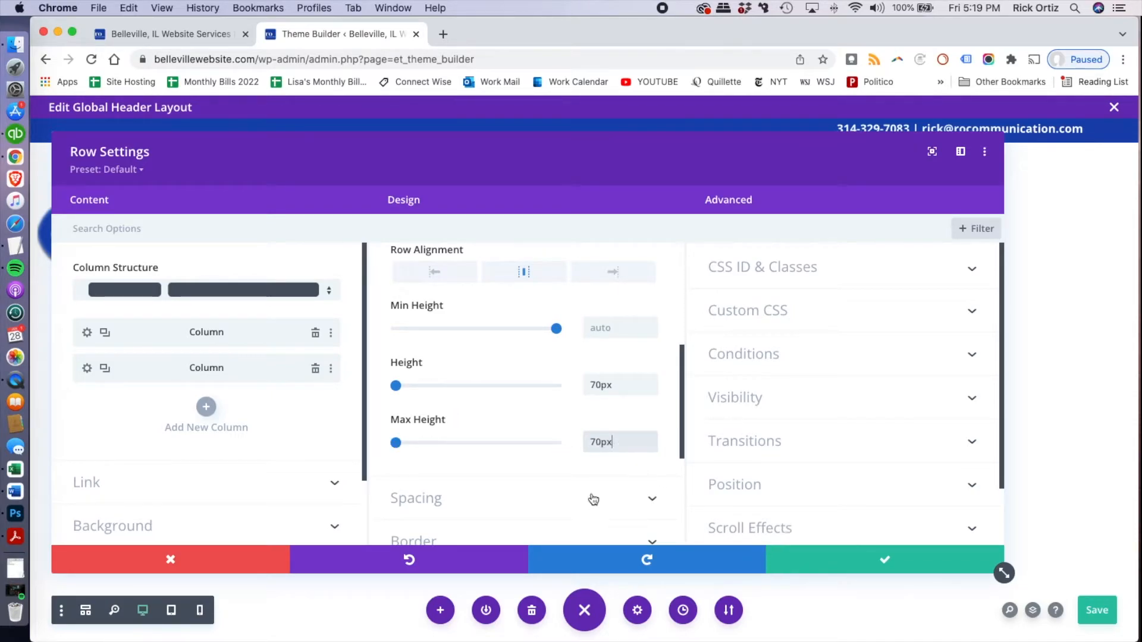
Set the logo and menu row's top, bottom, left and right margins to 0px
{"action": "scroll", "coordinate": [557, 498], "scroll_direction": "down", "scroll_amount": 4}
{"action": "scroll", "coordinate": [557, 498], "scroll_direction": "up", "scroll_amount": 2}
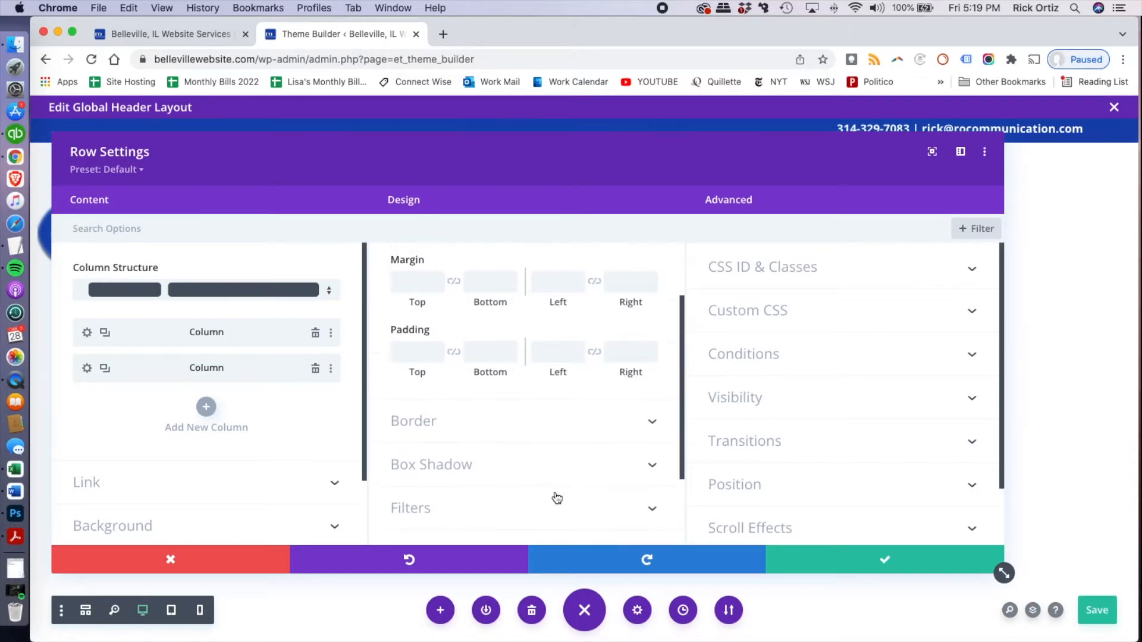
{"action": "left_click", "coordinate": [410, 280]}
{"action": "type", "text": "0"}
{"action": "key", "text": "Tab"}
{"action": "type", "text": "0"}
{"action": "key", "text": "Tab"}
{"action": "type", "text": "0"}
{"action": "key", "text": "Tab"}
{"action": "type", "text": "0"}
Set the logo and menu row's padding to 0px on all four sides and save the row settings
{"action": "left_click", "coordinate": [618, 356]}
{"action": "type", "text": "0"}
{"action": "left_click", "coordinate": [550, 354]}
{"action": "type", "text": "0"}
{"action": "left_click", "coordinate": [484, 354]}
{"action": "type", "text": "0"}
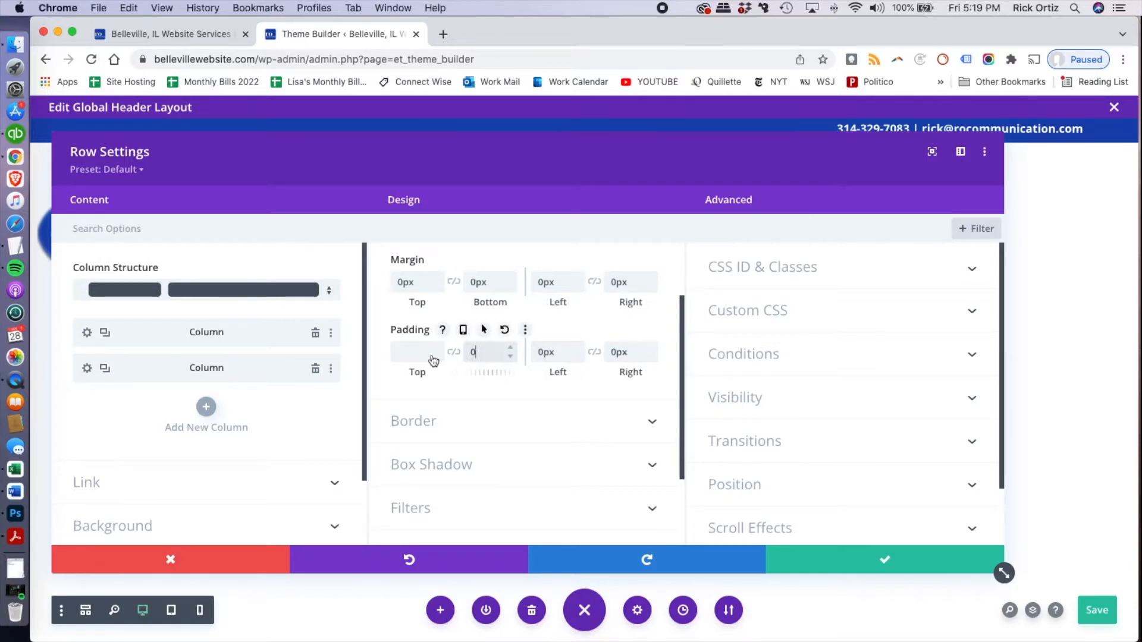
{"action": "left_click", "coordinate": [431, 354]}
{"action": "type", "text": "0"}
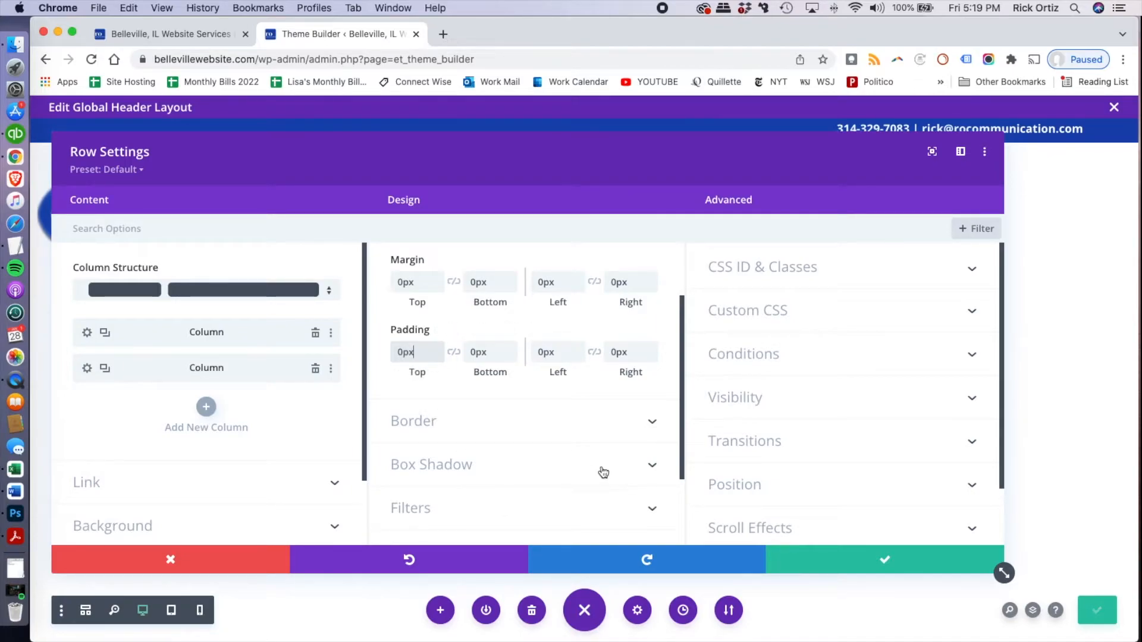
{"action": "left_click", "coordinate": [835, 559]}
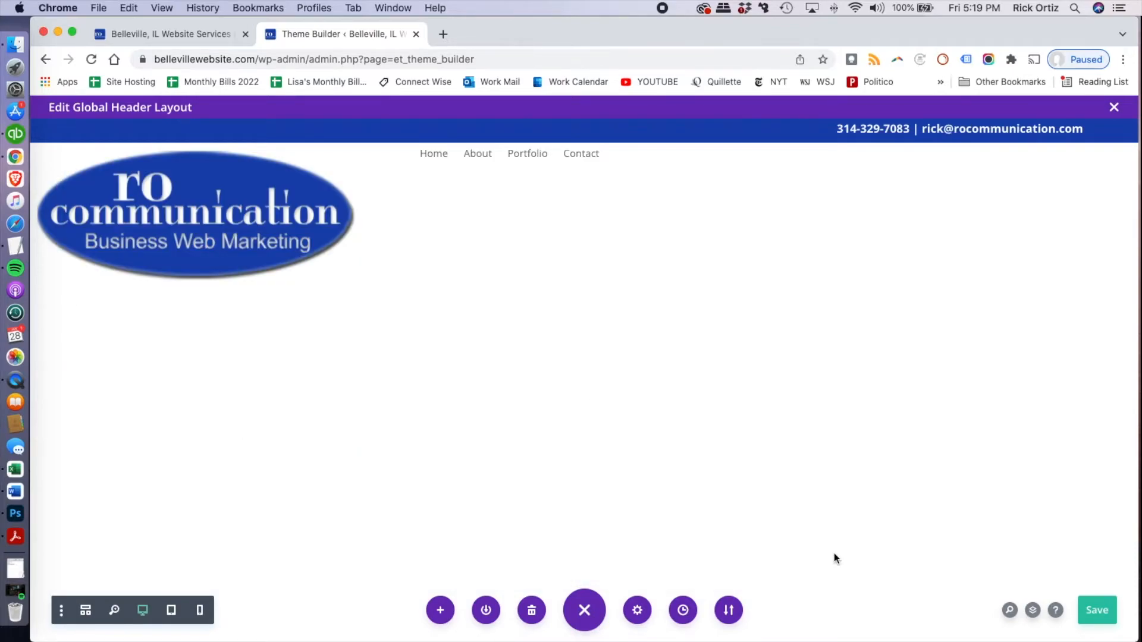
Open the logo image module's settings and look through its sizing options
{"action": "mouse_move", "coordinate": [95, 213]}
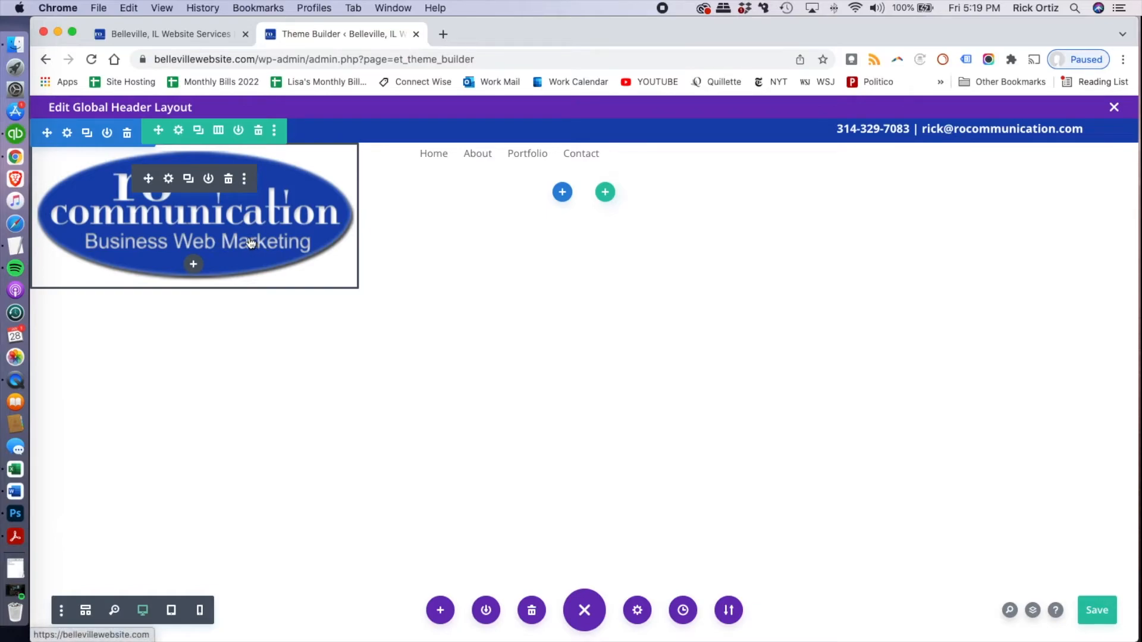
{"action": "left_click", "coordinate": [345, 262]}
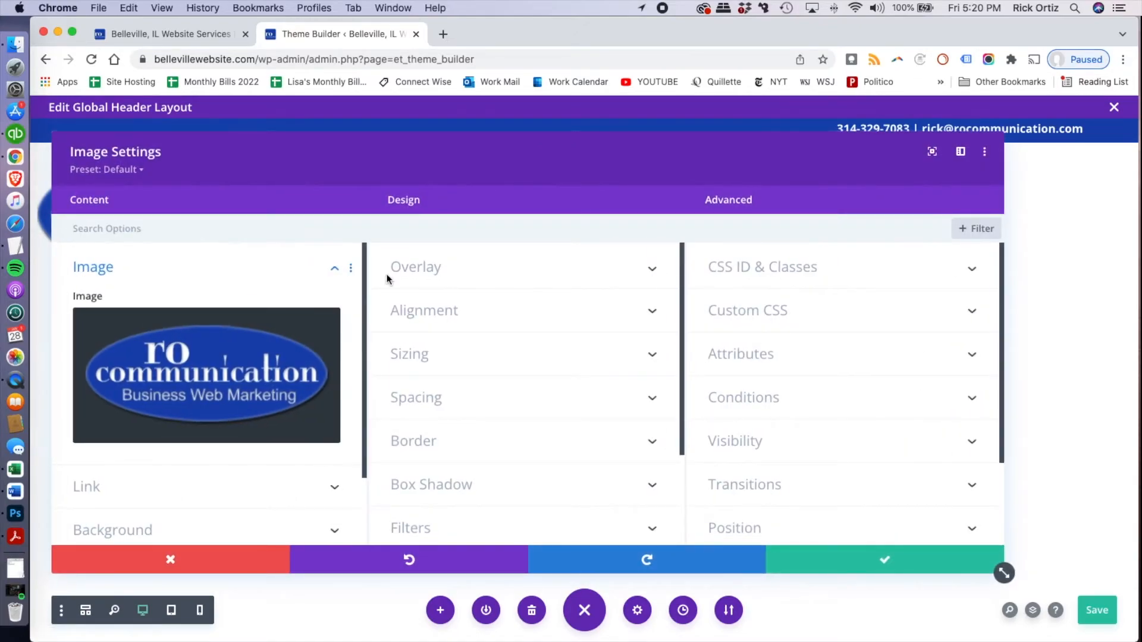
{"action": "left_click", "coordinate": [471, 360]}
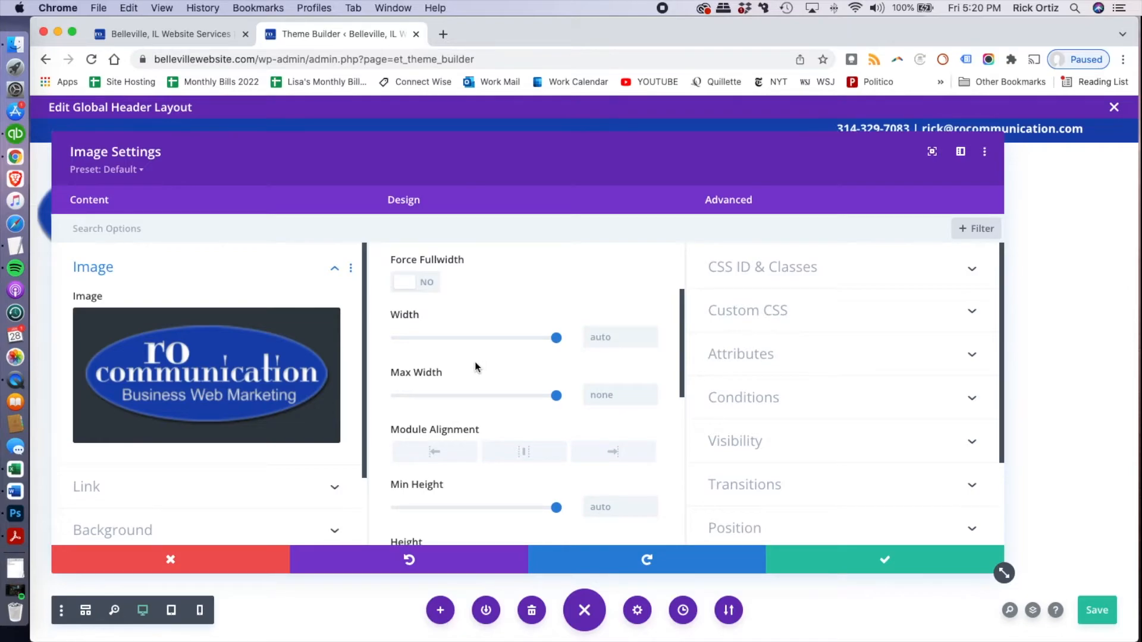
{"action": "scroll", "coordinate": [480, 364], "scroll_direction": "down", "scroll_amount": 1}
{"action": "scroll", "coordinate": [480, 364], "scroll_direction": "up", "scroll_amount": 2}
{"action": "scroll", "coordinate": [480, 364], "scroll_direction": "down", "scroll_amount": 3}
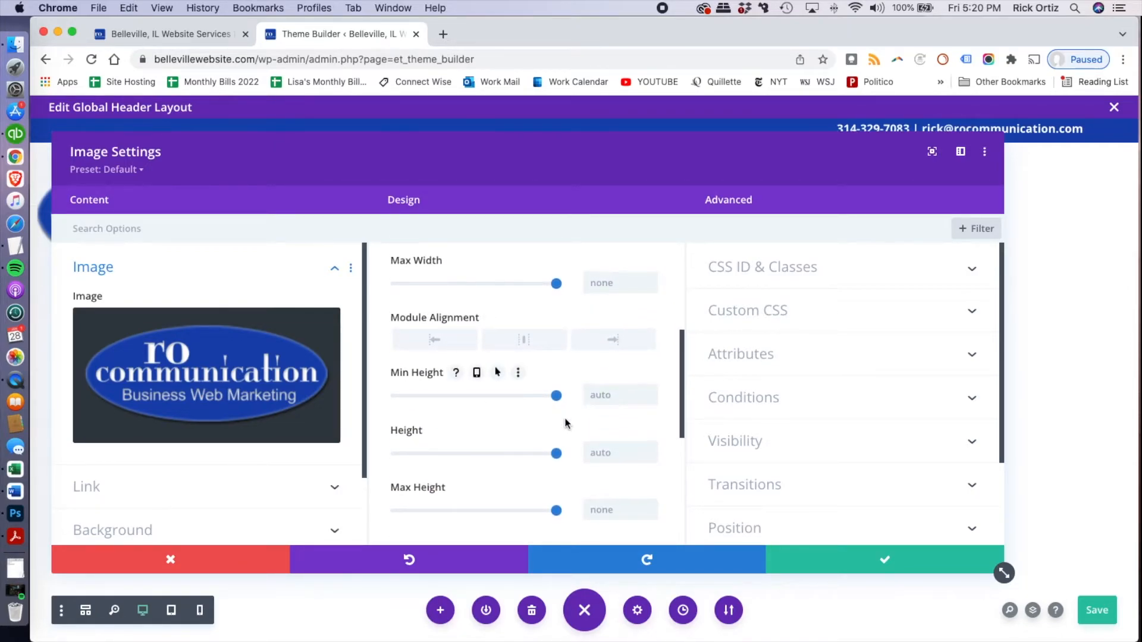
{"action": "scroll", "coordinate": [574, 427], "scroll_direction": "up", "scroll_amount": 2}
{"action": "scroll", "coordinate": [575, 428], "scroll_direction": "down", "scroll_amount": 3}
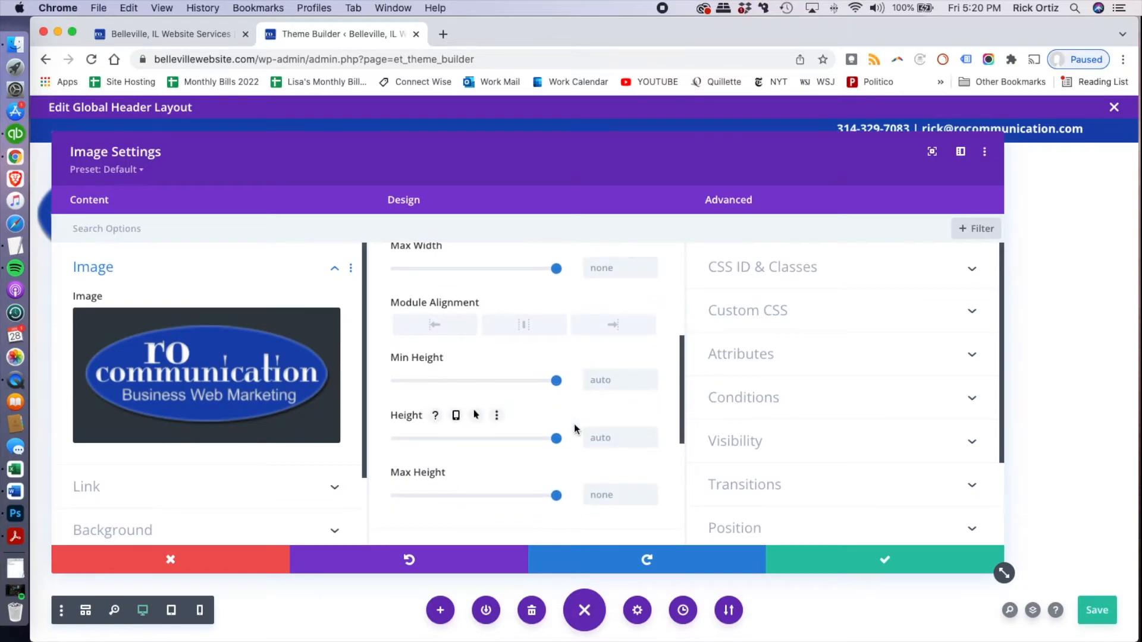
{"action": "scroll", "coordinate": [574, 429], "scroll_direction": "down", "scroll_amount": 2}
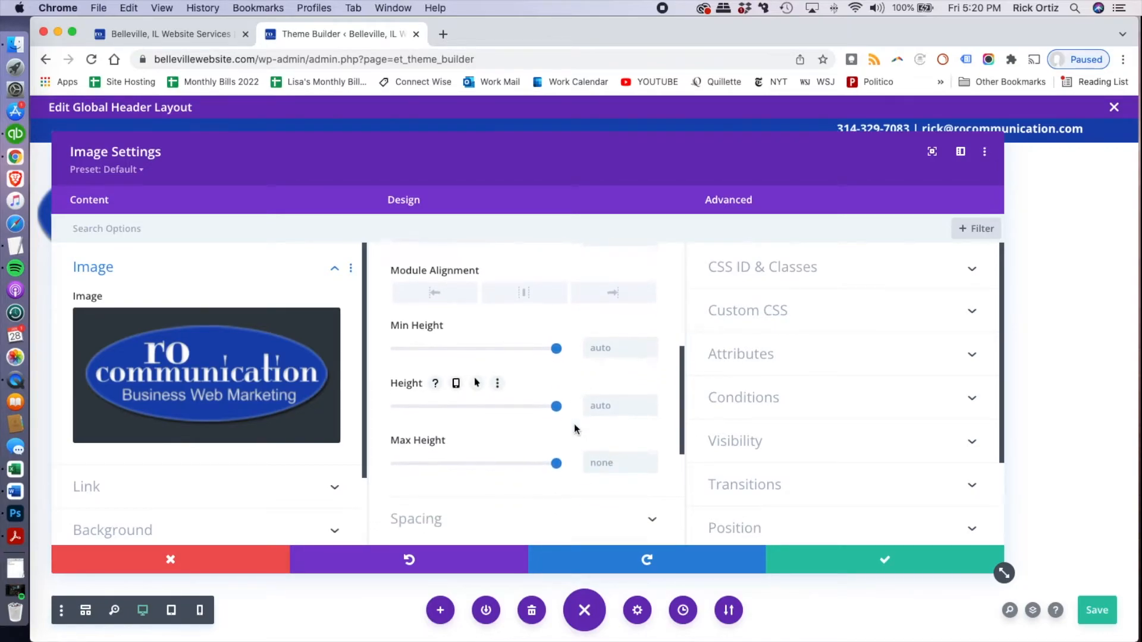
{"action": "scroll", "coordinate": [583, 395], "scroll_direction": "down", "scroll_amount": 3}
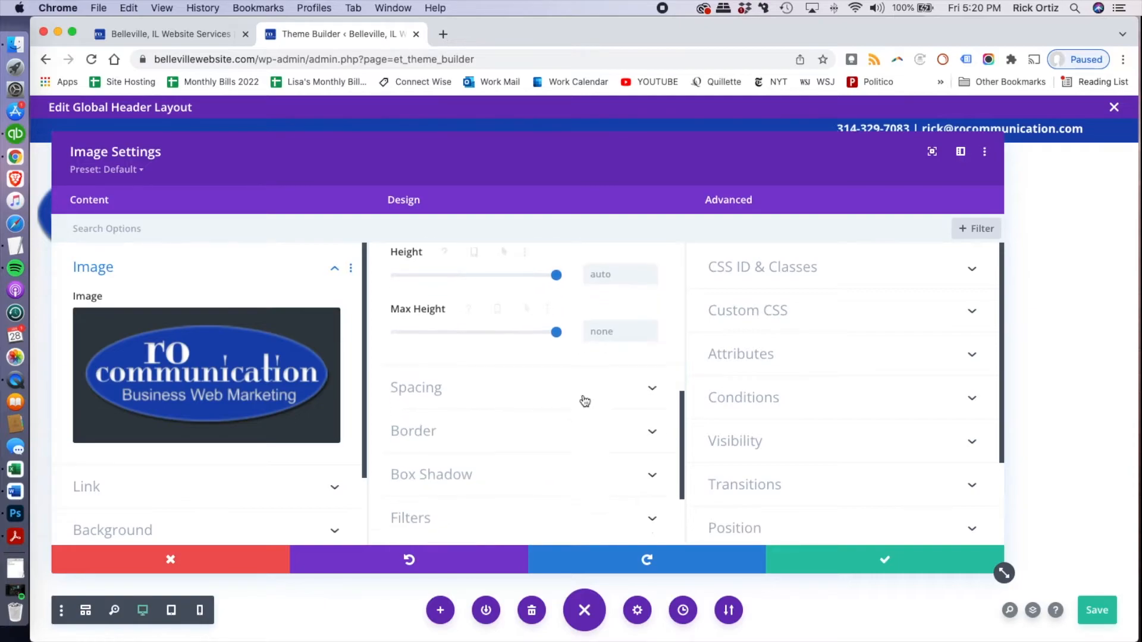
{"action": "scroll", "coordinate": [582, 399], "scroll_direction": "up", "scroll_amount": 5}
{"action": "scroll", "coordinate": [584, 401], "scroll_direction": "up", "scroll_amount": 2}
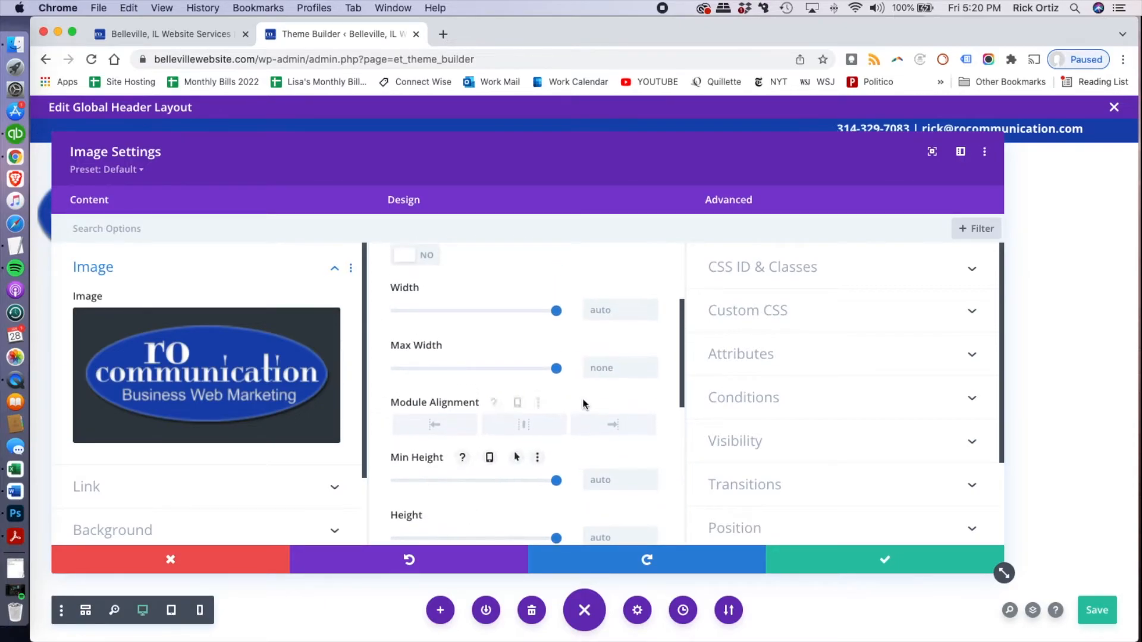
Set the logo image's width and max width to 300px
{"action": "left_click", "coordinate": [612, 313]}
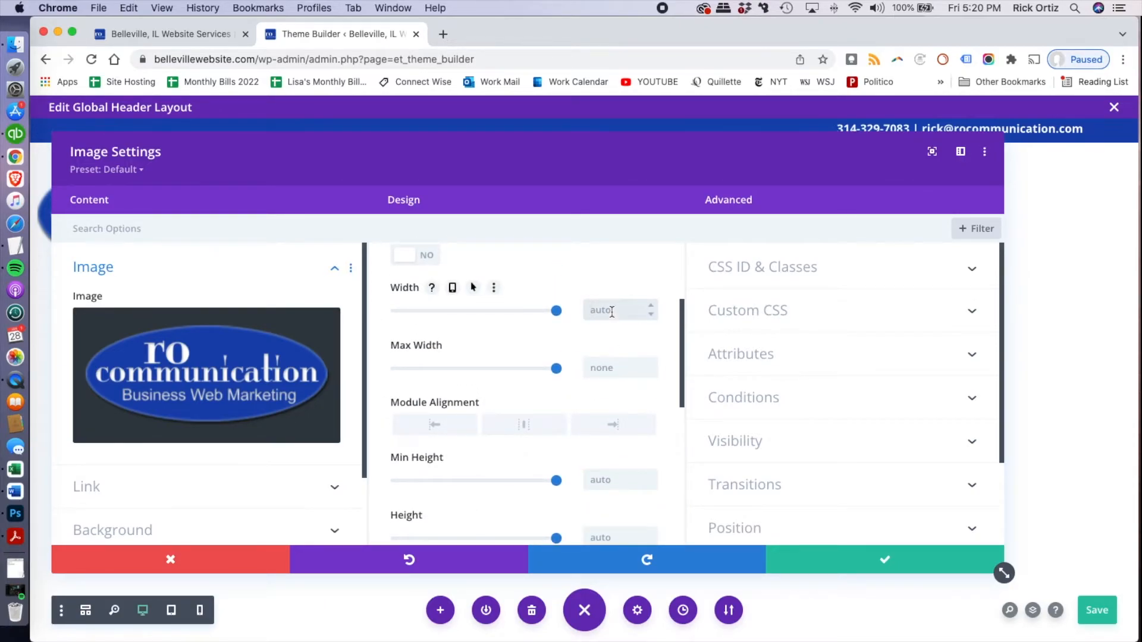
{"action": "type", "text": "300"}
{"action": "left_click", "coordinate": [602, 366]}
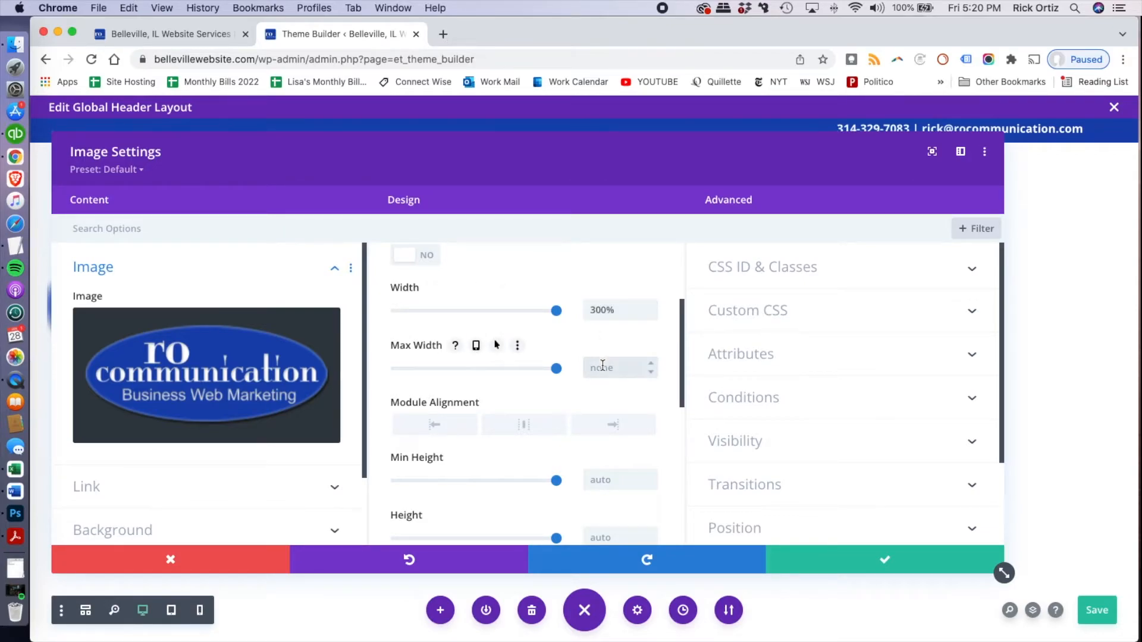
{"action": "type", "text": "300"}
{"action": "left_click", "coordinate": [609, 311]}
{"action": "left_click_drag", "start_coordinate": [615, 311], "coordinate": [608, 312]}
{"action": "type", "text": "px"}
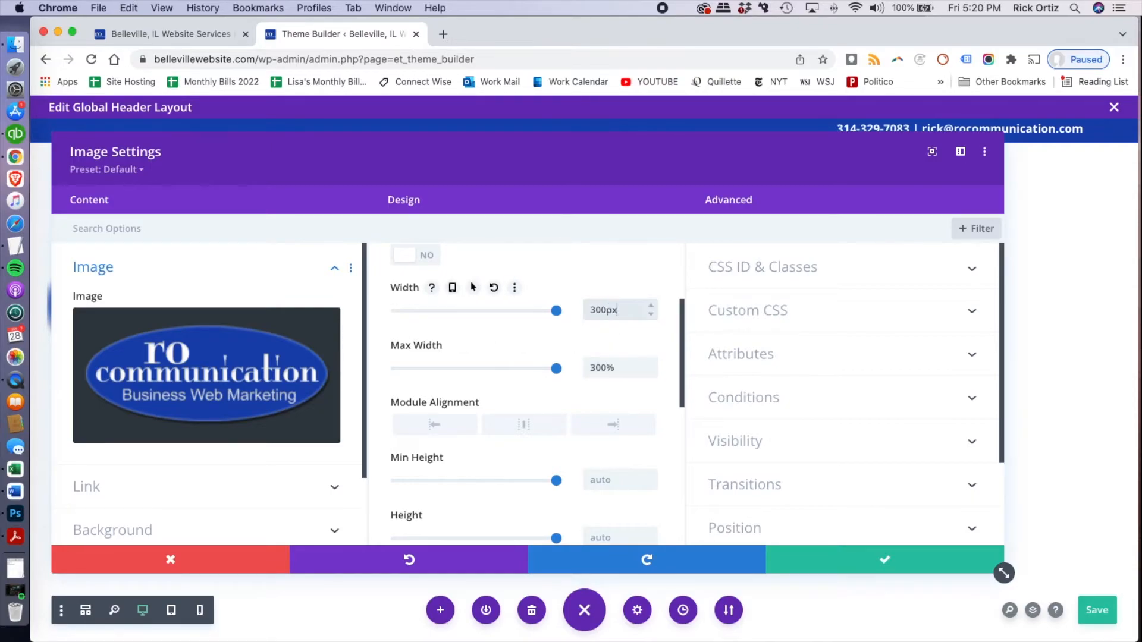
{"action": "left_click", "coordinate": [605, 367]}
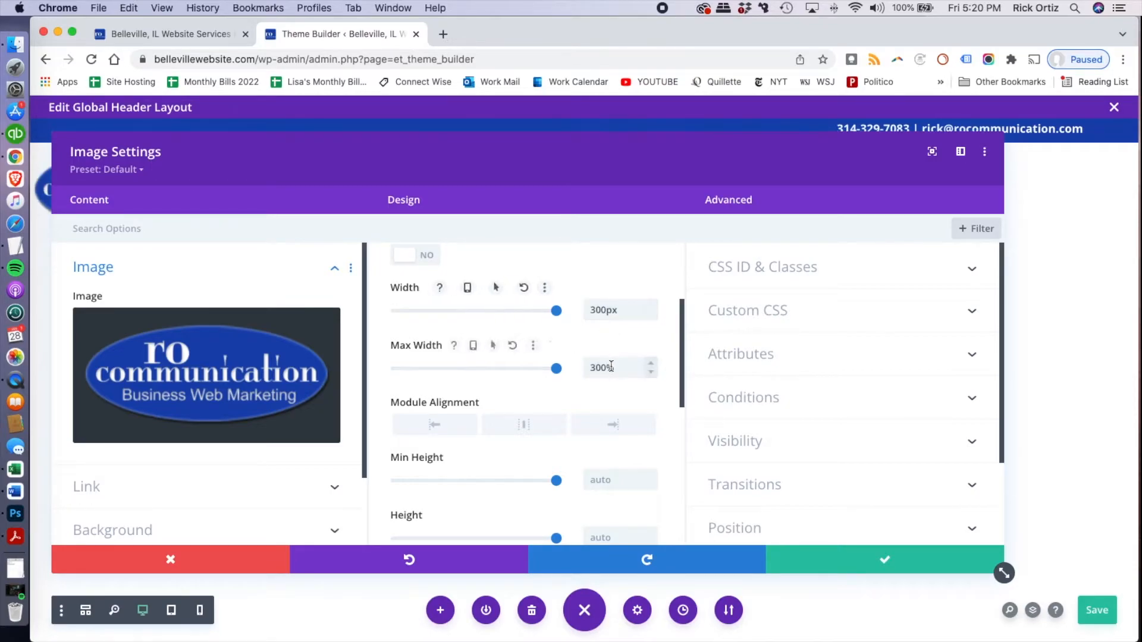
{"action": "left_click_drag", "start_coordinate": [615, 367], "coordinate": [608, 367]}
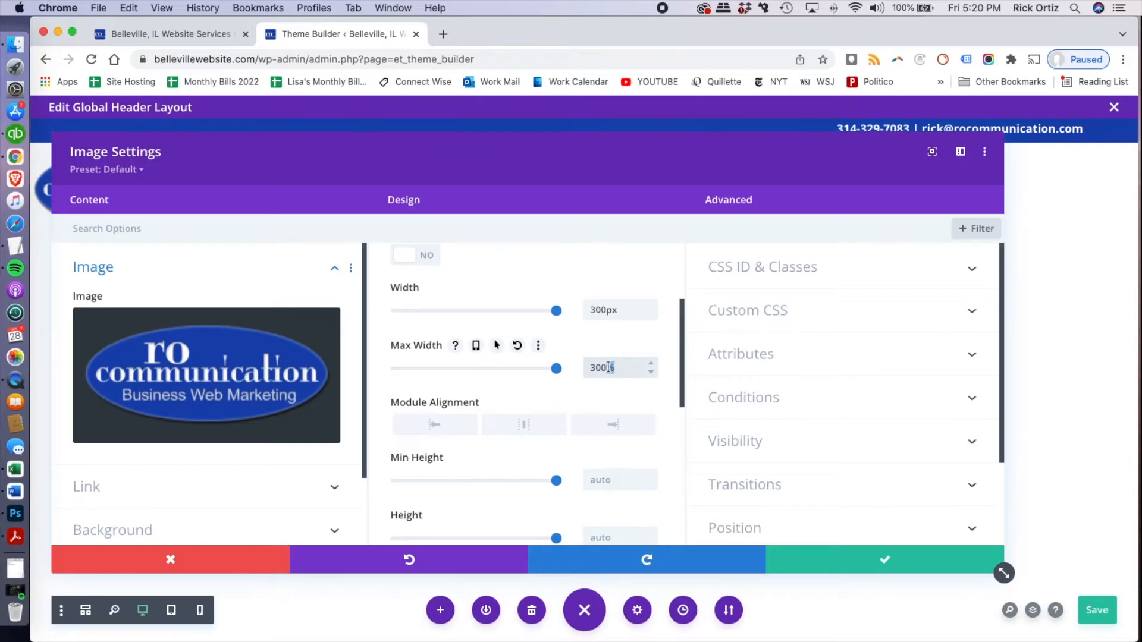
{"action": "type", "text": "px"}
Turn off the space shown below the logo image in its spacing options
{"action": "scroll", "coordinate": [580, 460], "scroll_direction": "down", "scroll_amount": 10}
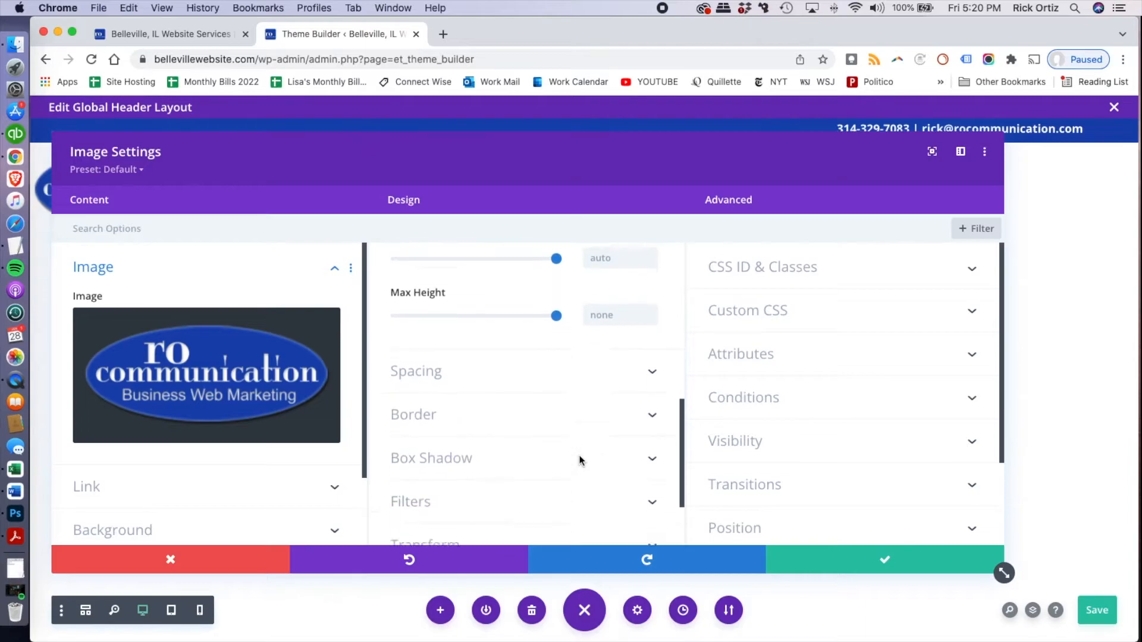
{"action": "left_click", "coordinate": [514, 330]}
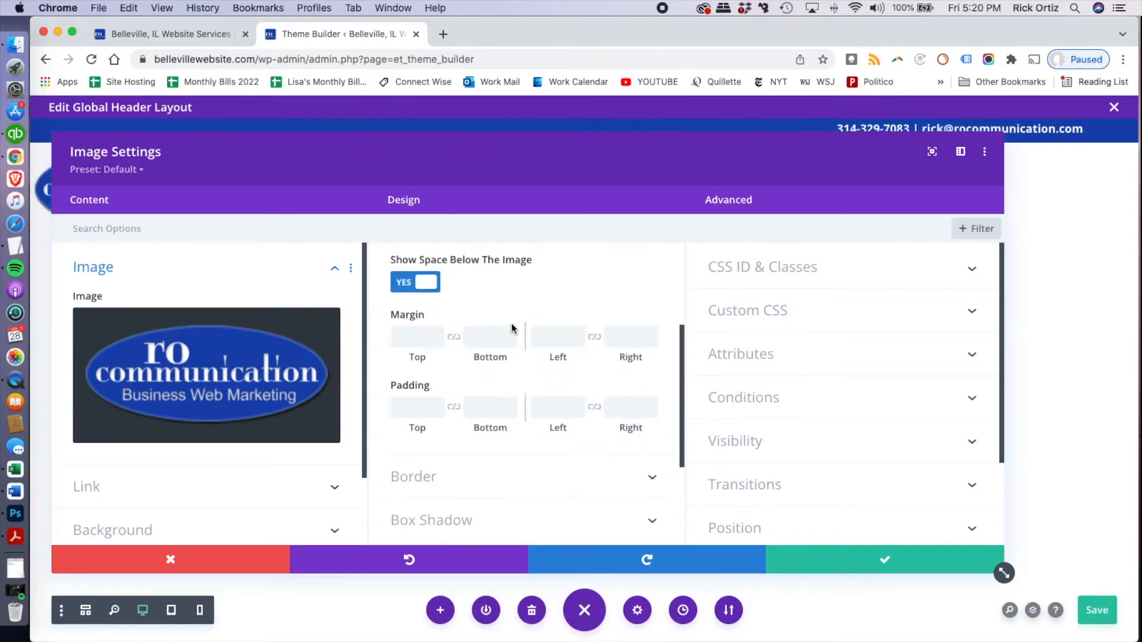
{"action": "left_click", "coordinate": [406, 285]}
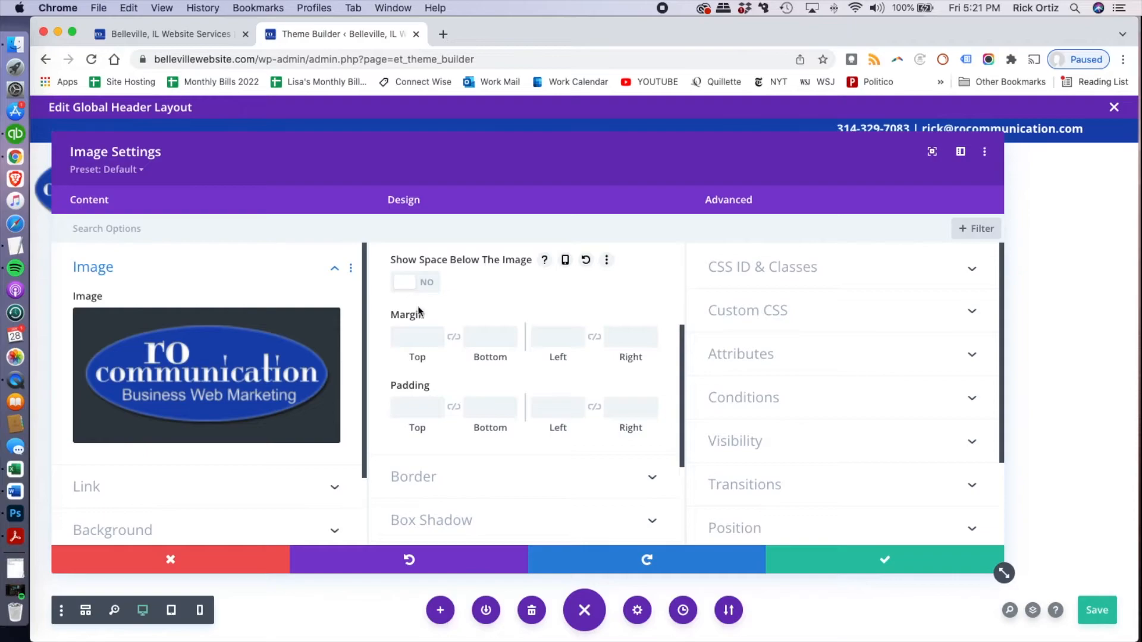
Set the logo image's desktop margins to -30px top, -50px bottom and 5% left
{"action": "left_click", "coordinate": [425, 336]}
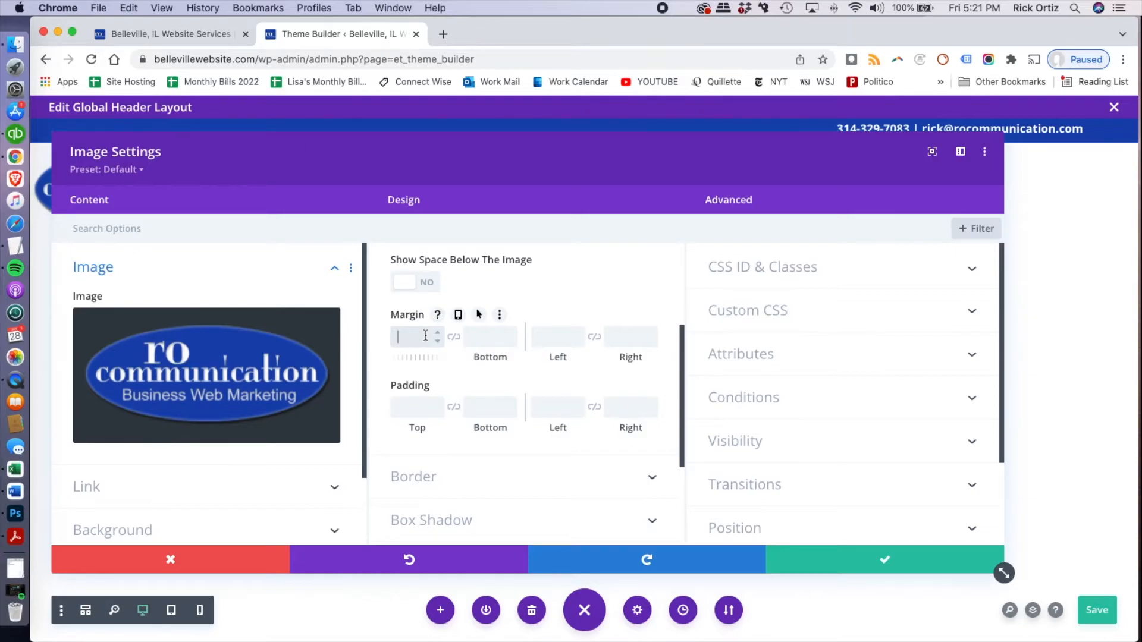
{"action": "left_click", "coordinate": [425, 336]}
{"action": "type", "text": "-30"}
{"action": "key", "text": "Tab"}
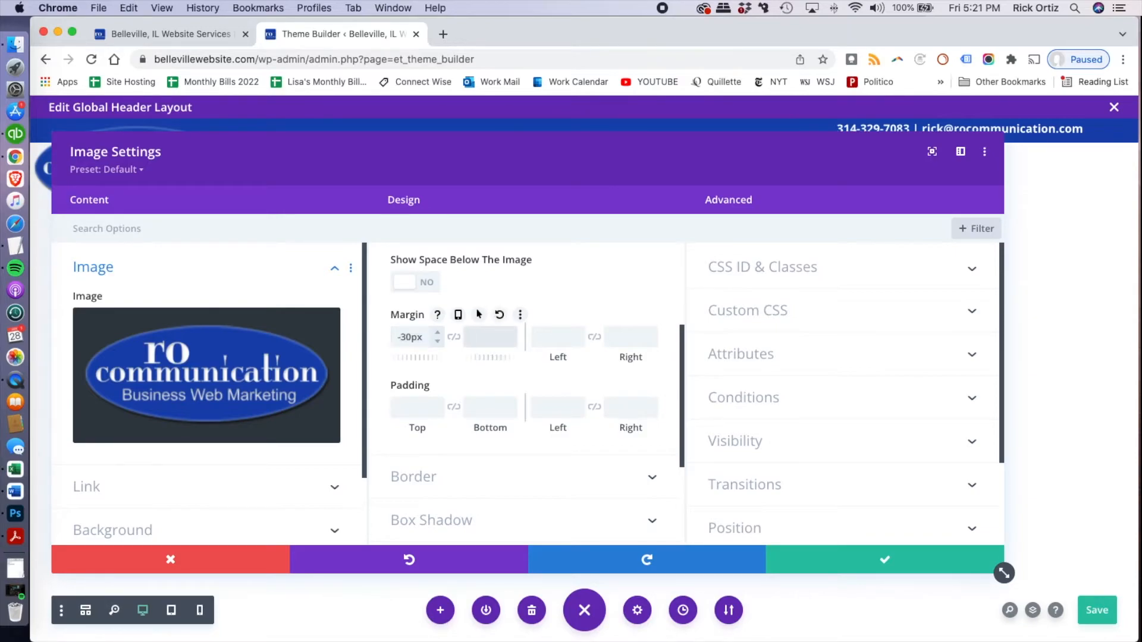
{"action": "type", "text": "-50"}
{"action": "left_click", "coordinate": [552, 337]}
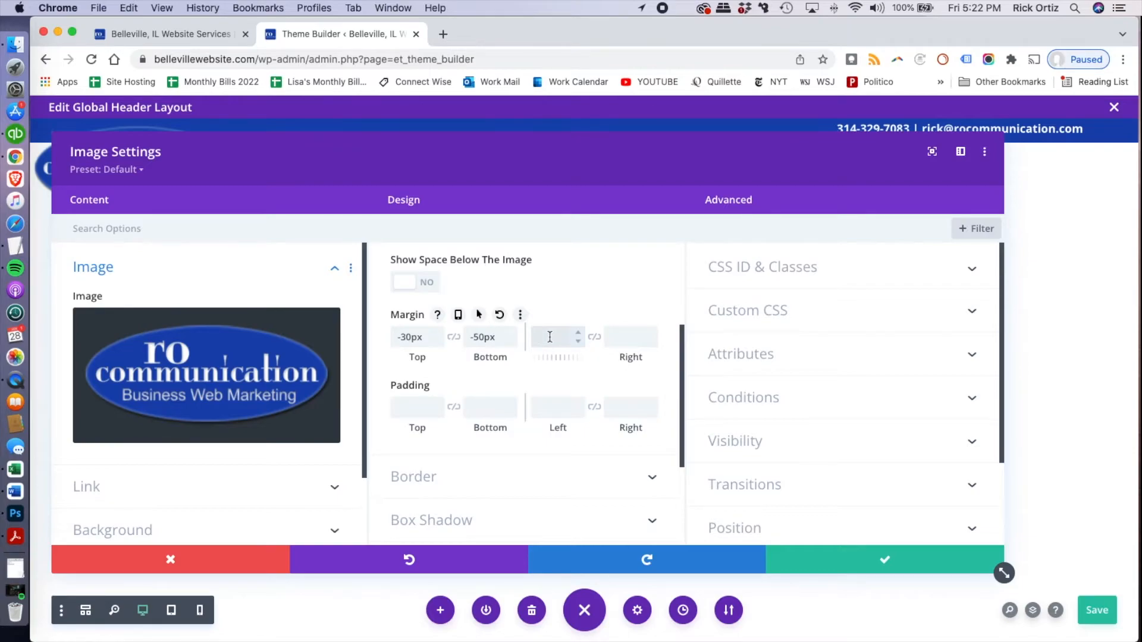
{"action": "type", "text": "5"}
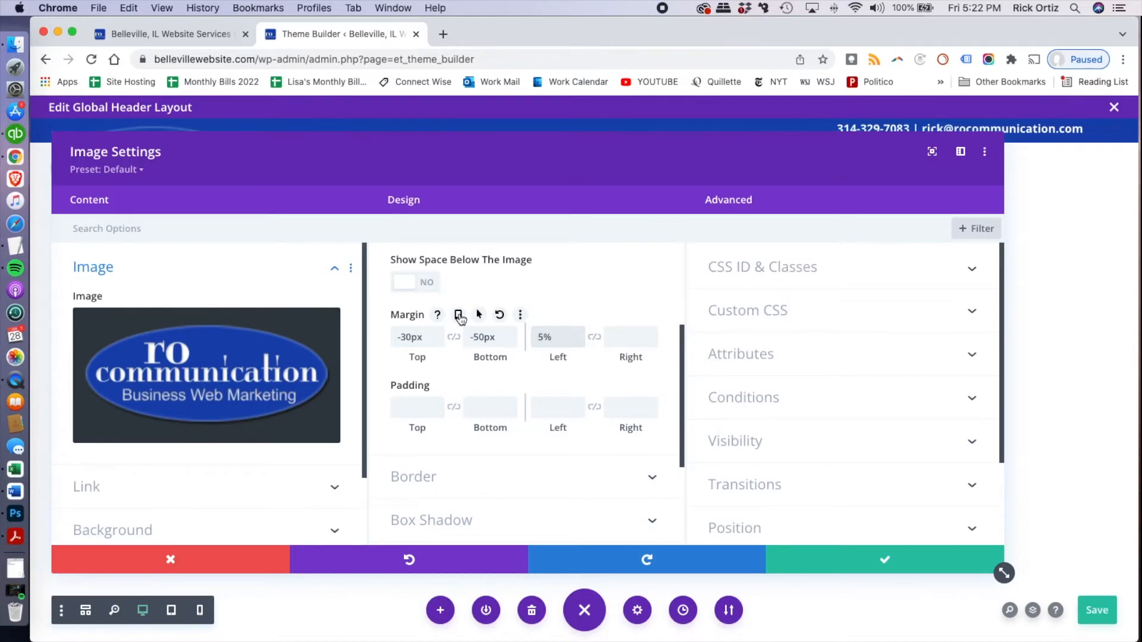
Enable responsive margins for the logo image and set its tablet top and bottom margins to 0px
{"action": "left_click", "coordinate": [459, 315]}
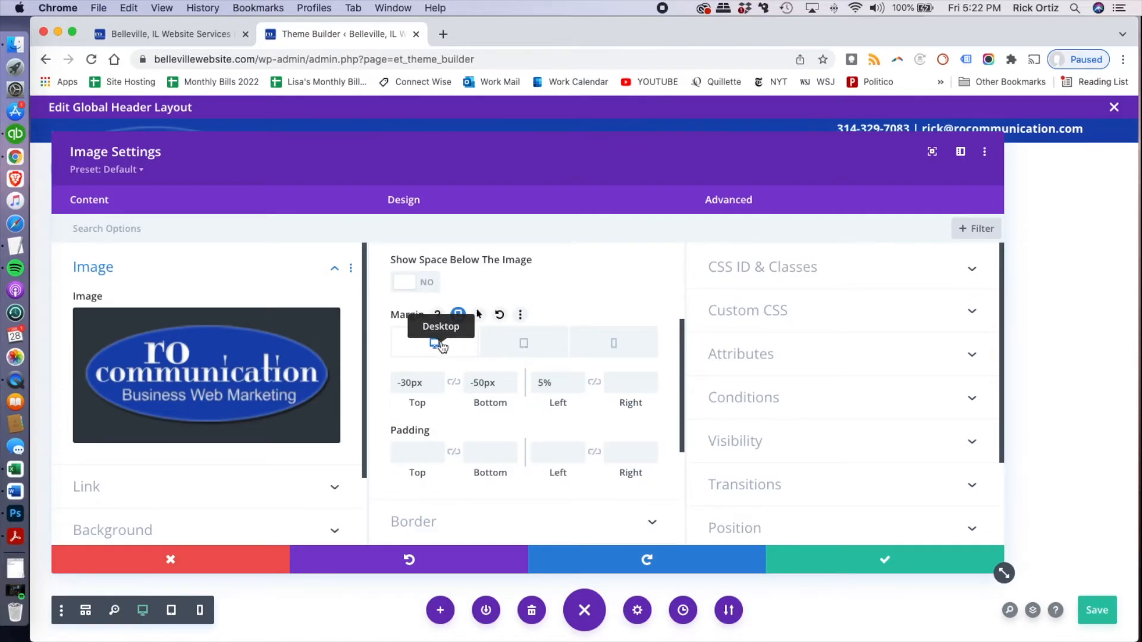
{"action": "left_click", "coordinate": [518, 348]}
{"action": "left_click", "coordinate": [433, 379]}
{"action": "double_click", "coordinate": [422, 380]}
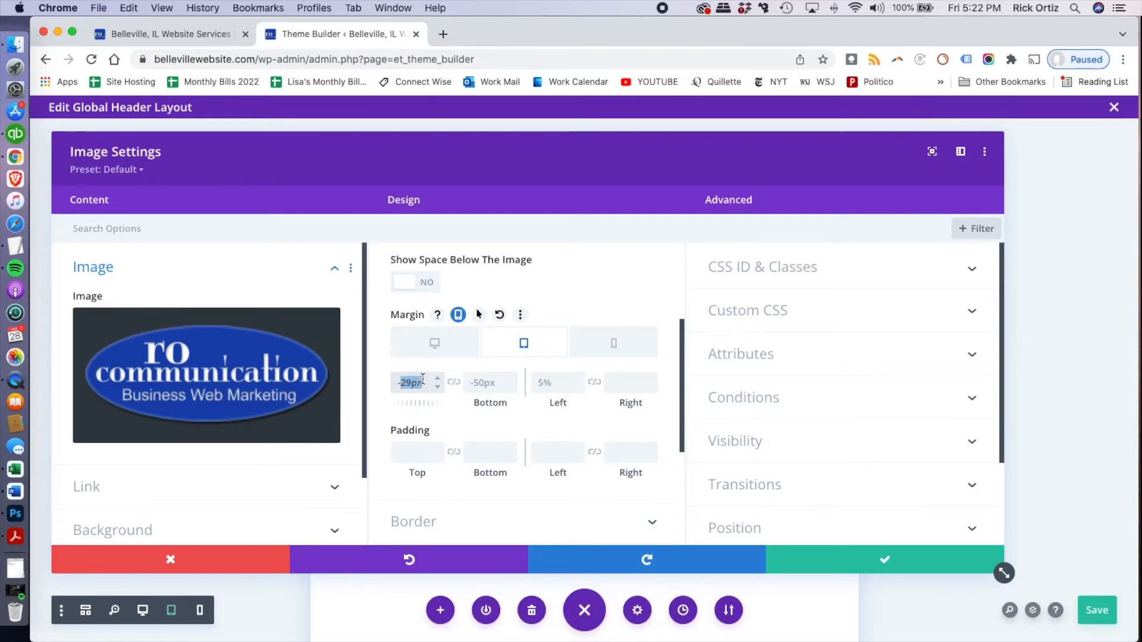
{"action": "type", "text": "0"}
{"action": "key", "text": "BackSpace"}
{"action": "key", "text": "BackSpace"}
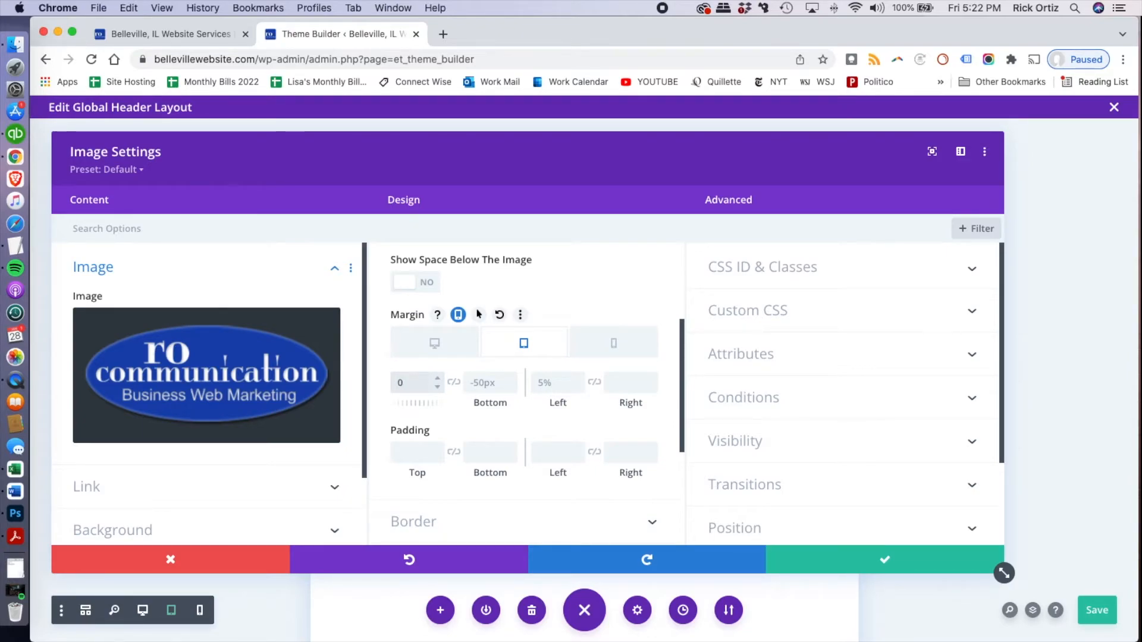
{"action": "key", "text": "Tab"}
{"action": "type", "text": "0p"}
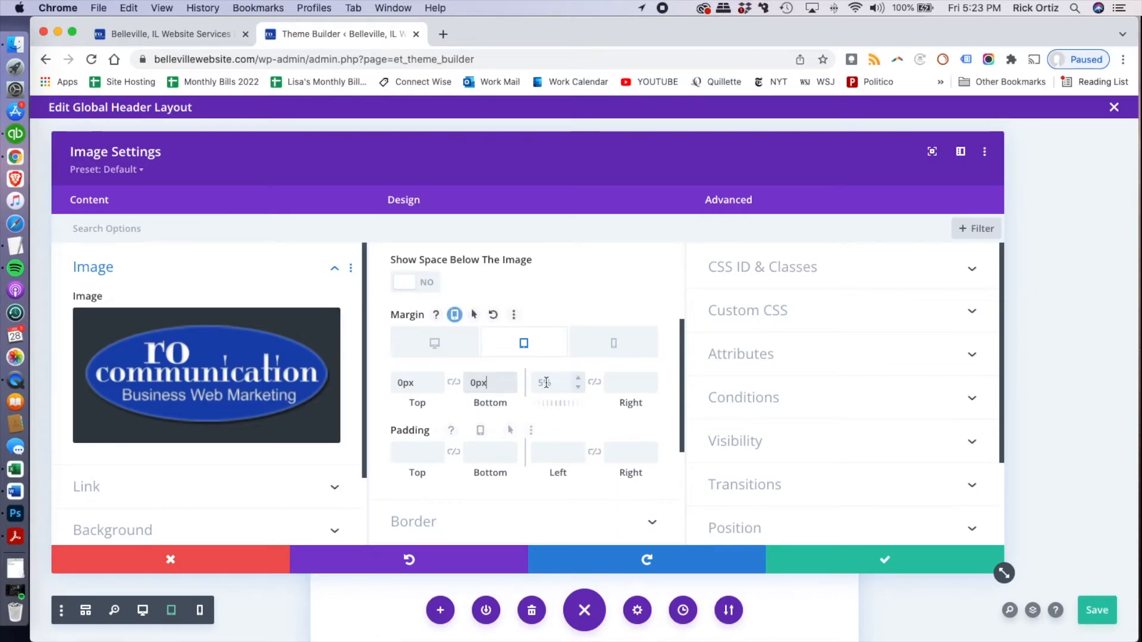
Set the logo image's phone left and right margins to auto and save the image settings
{"action": "left_click", "coordinate": [612, 345]}
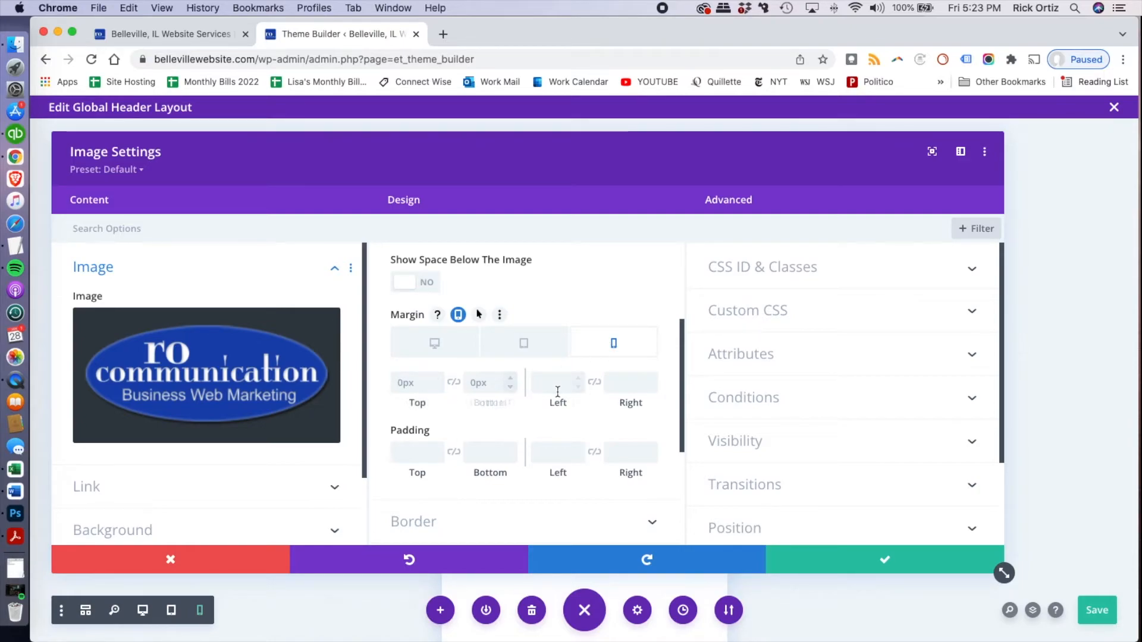
{"action": "type", "text": "auto"}
{"action": "key", "text": "Tab"}
{"action": "type", "text": "auto"}
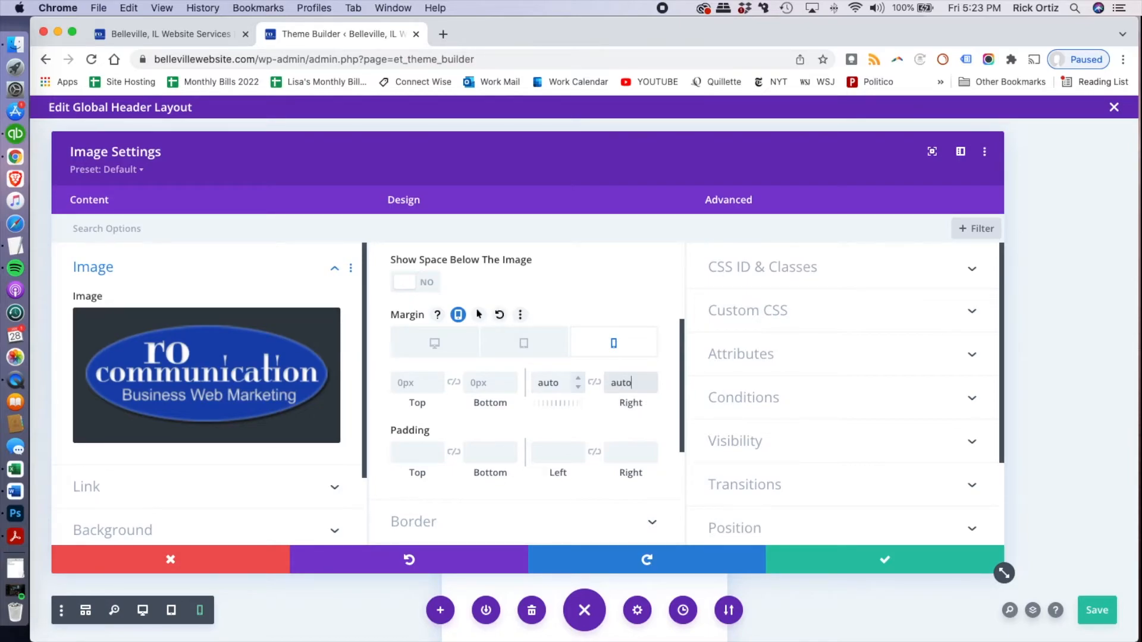
{"action": "left_click", "coordinate": [872, 564]}
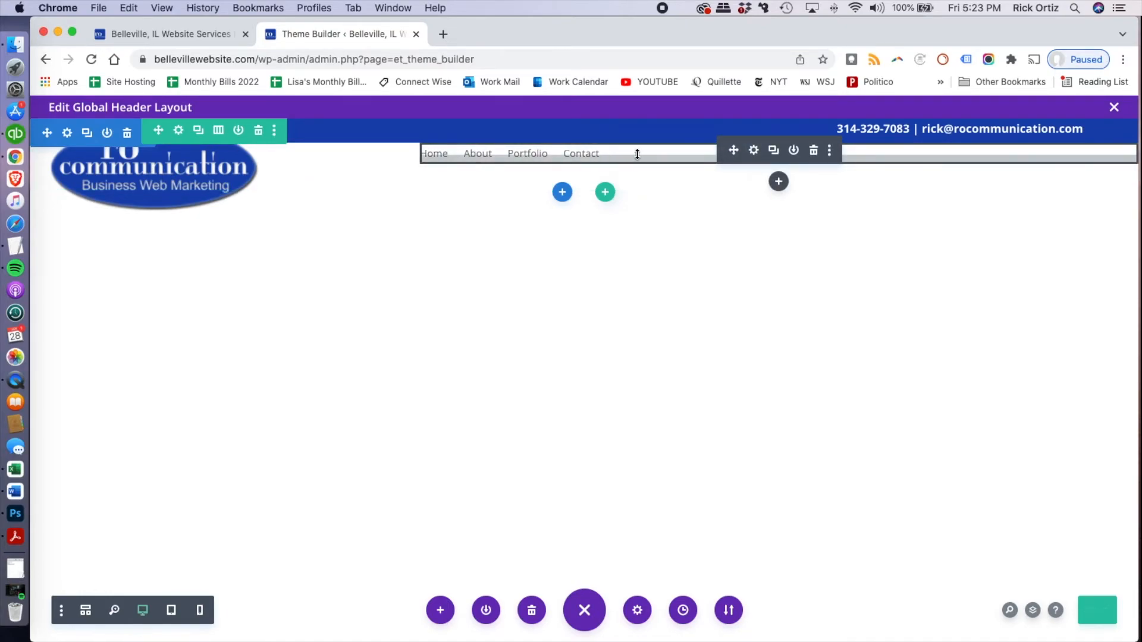
Open the menu module's settings and set its active link color to the saved blue #1645b0
{"action": "left_click", "coordinate": [752, 152]}
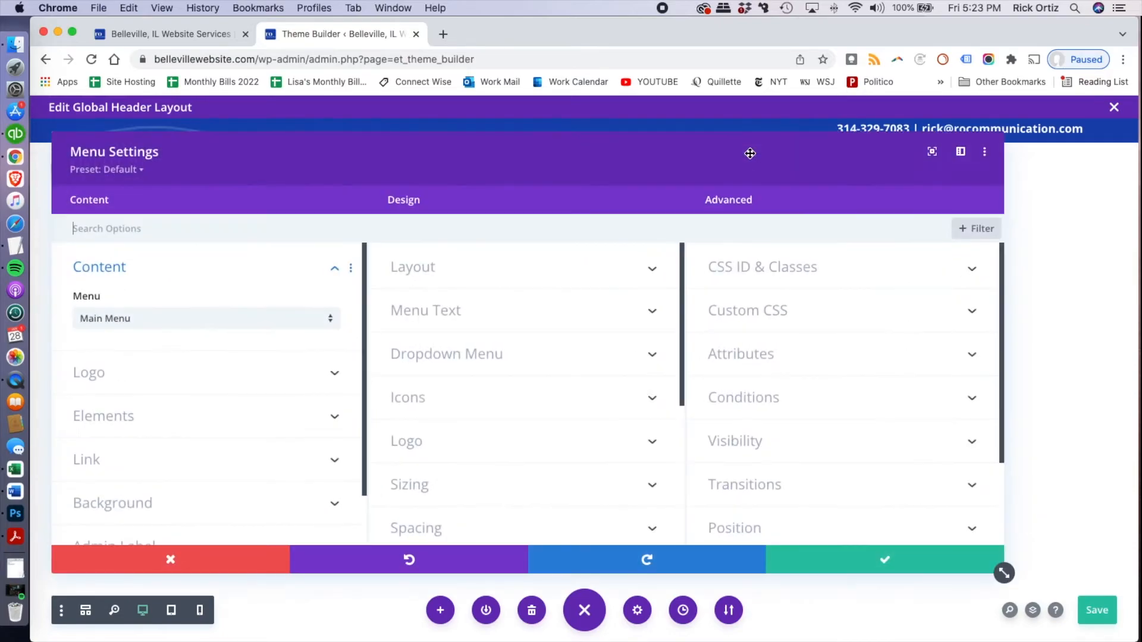
{"action": "left_click", "coordinate": [231, 415]}
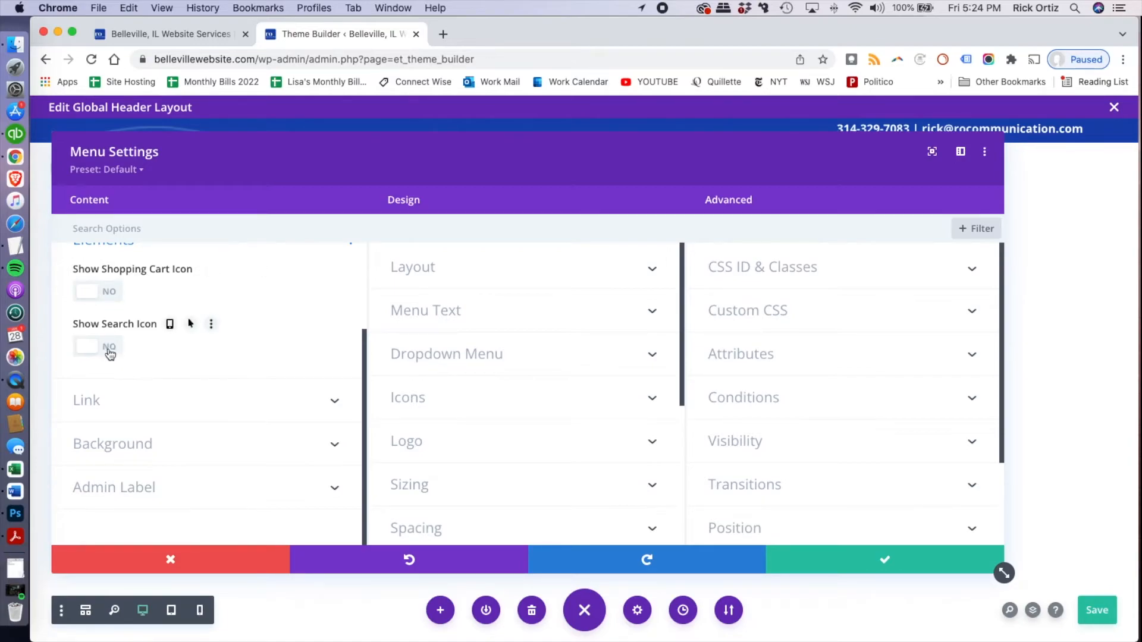
{"action": "scroll", "coordinate": [116, 357], "scroll_direction": "up", "scroll_amount": 3}
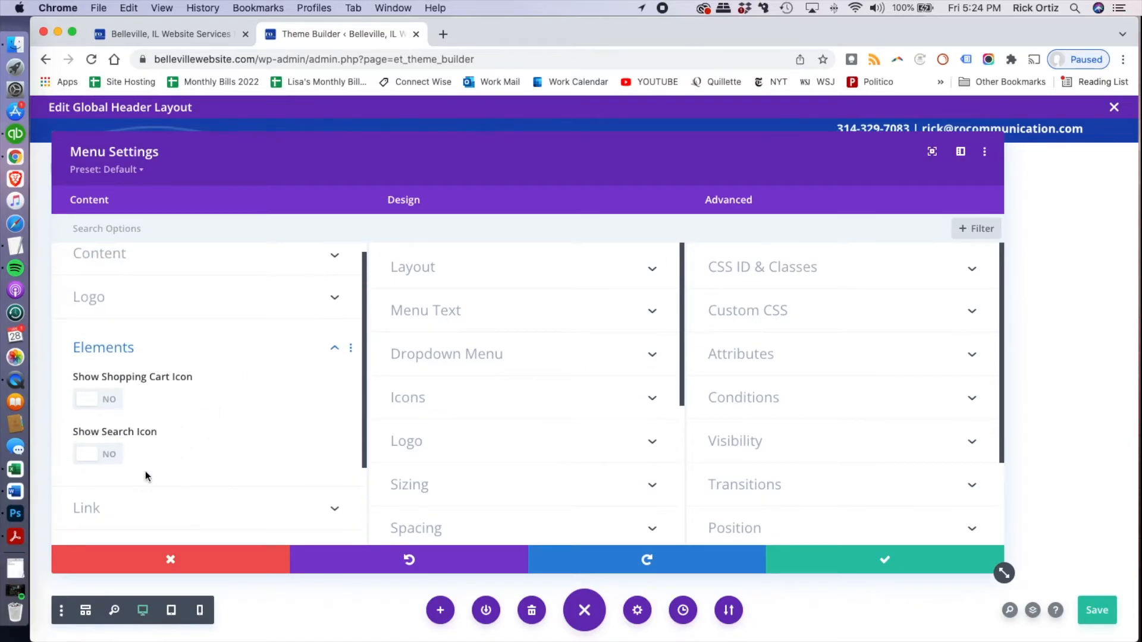
{"action": "scroll", "coordinate": [176, 443], "scroll_direction": "up", "scroll_amount": 1}
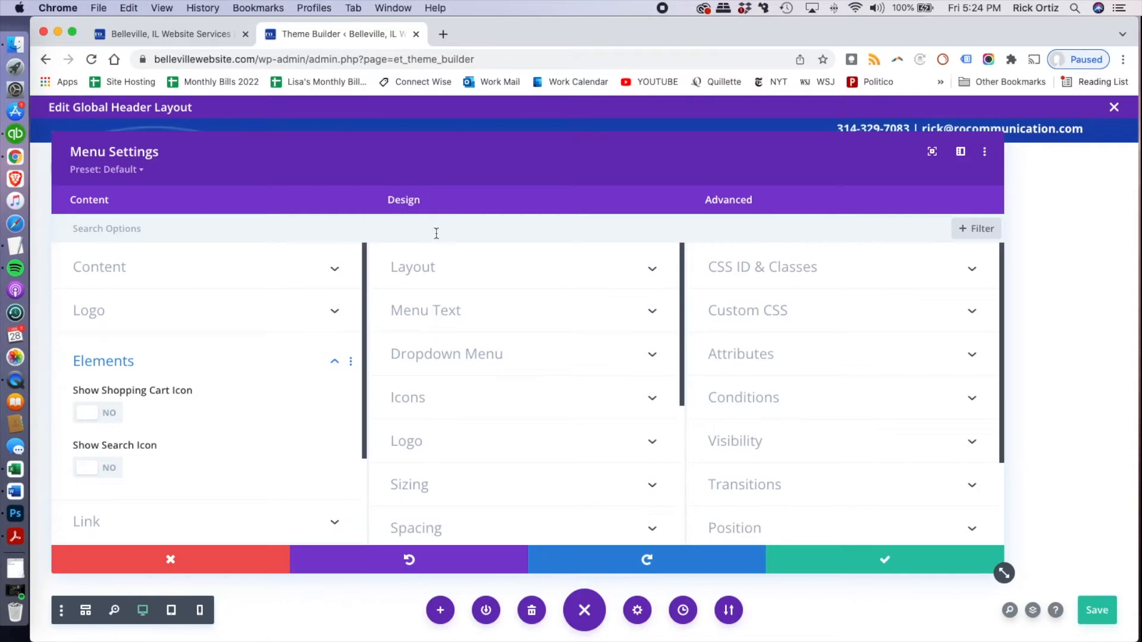
{"action": "left_click", "coordinate": [434, 272]}
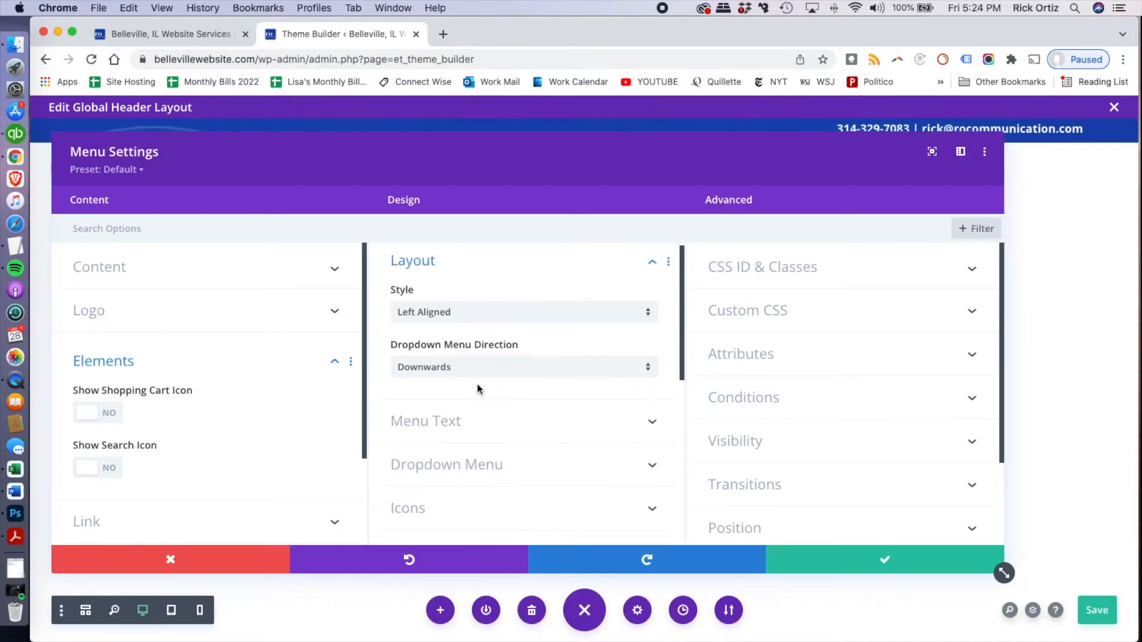
{"action": "left_click", "coordinate": [481, 431]}
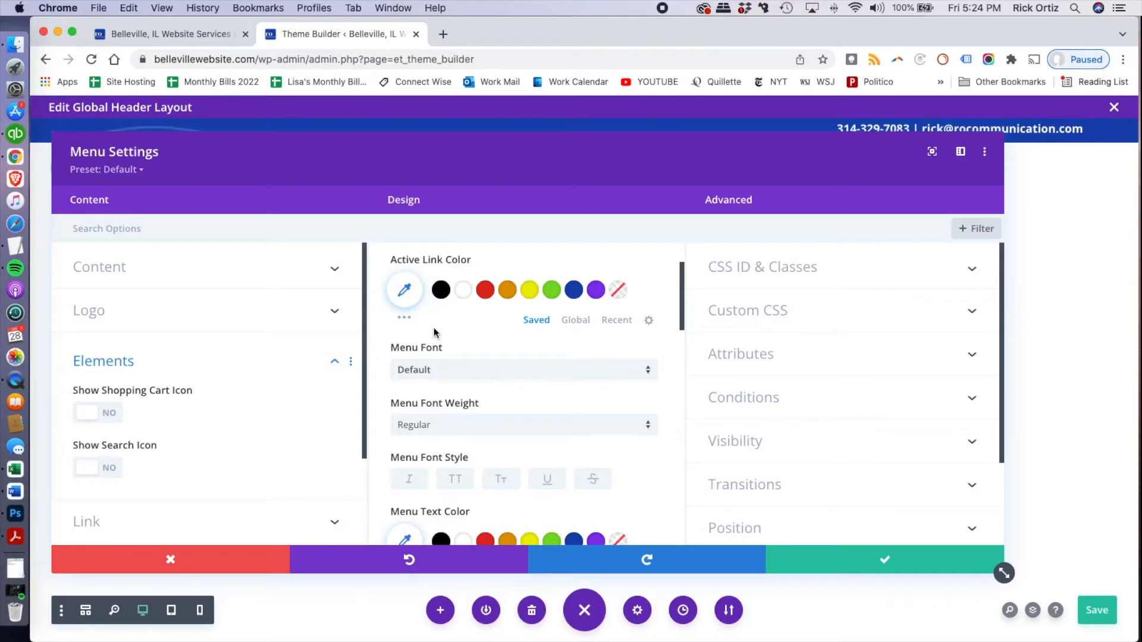
{"action": "left_click", "coordinate": [574, 291]}
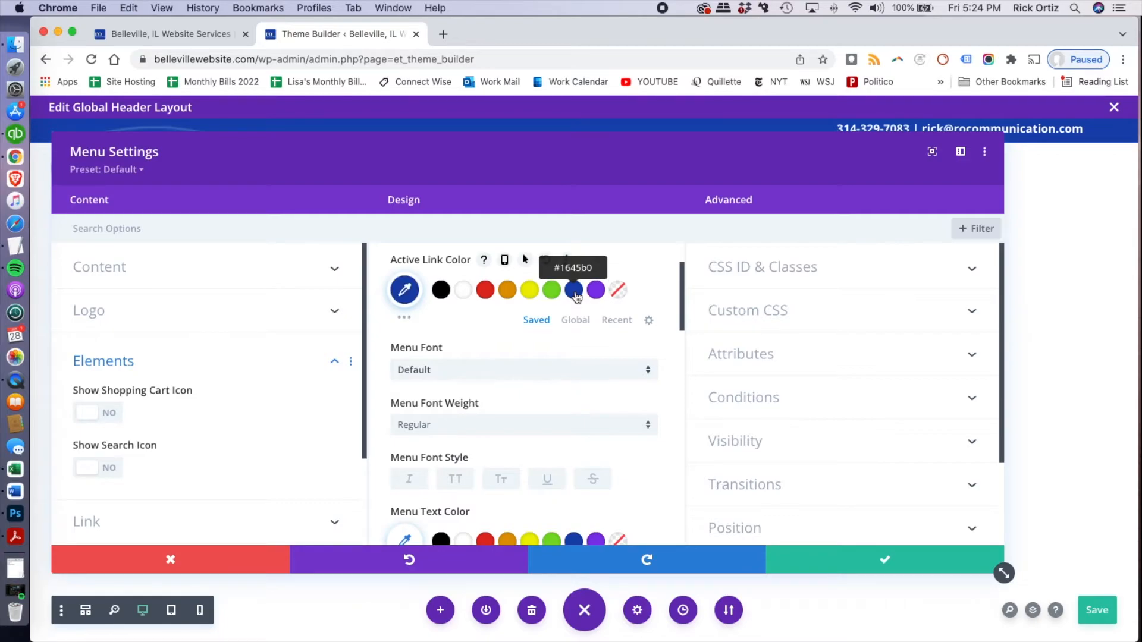
{"action": "scroll", "coordinate": [479, 372], "scroll_direction": "down", "scroll_amount": 3}
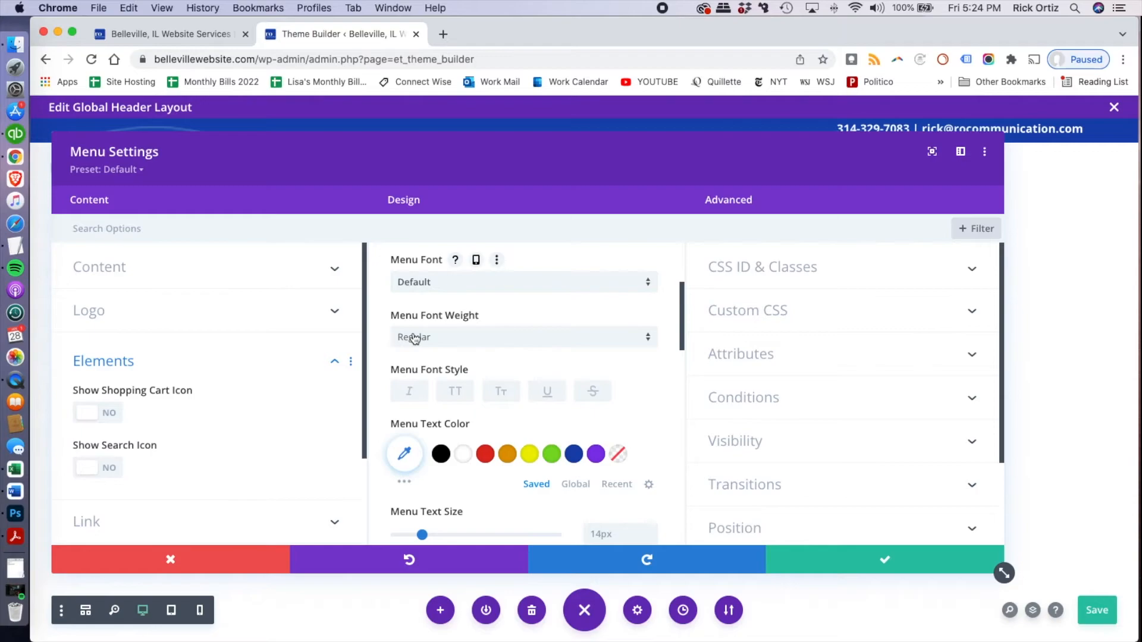
Set the menu text's font weight to Bold, its color to black and its size to 16px
{"action": "left_click", "coordinate": [414, 337]}
{"action": "left_click", "coordinate": [458, 424]}
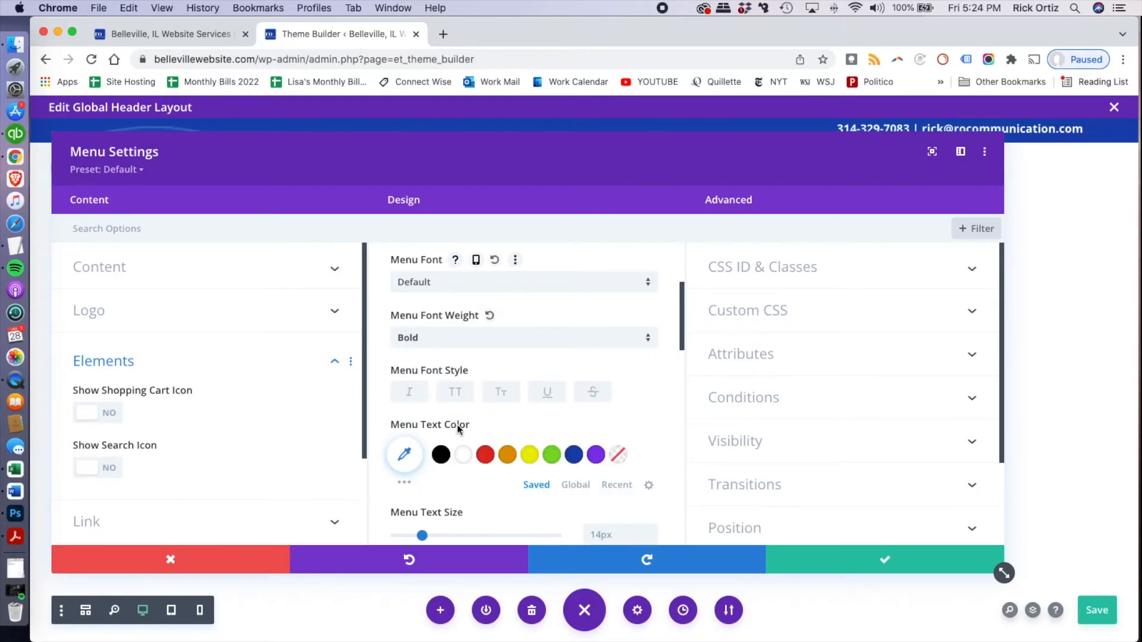
{"action": "scroll", "coordinate": [417, 404], "scroll_direction": "down", "scroll_amount": 3}
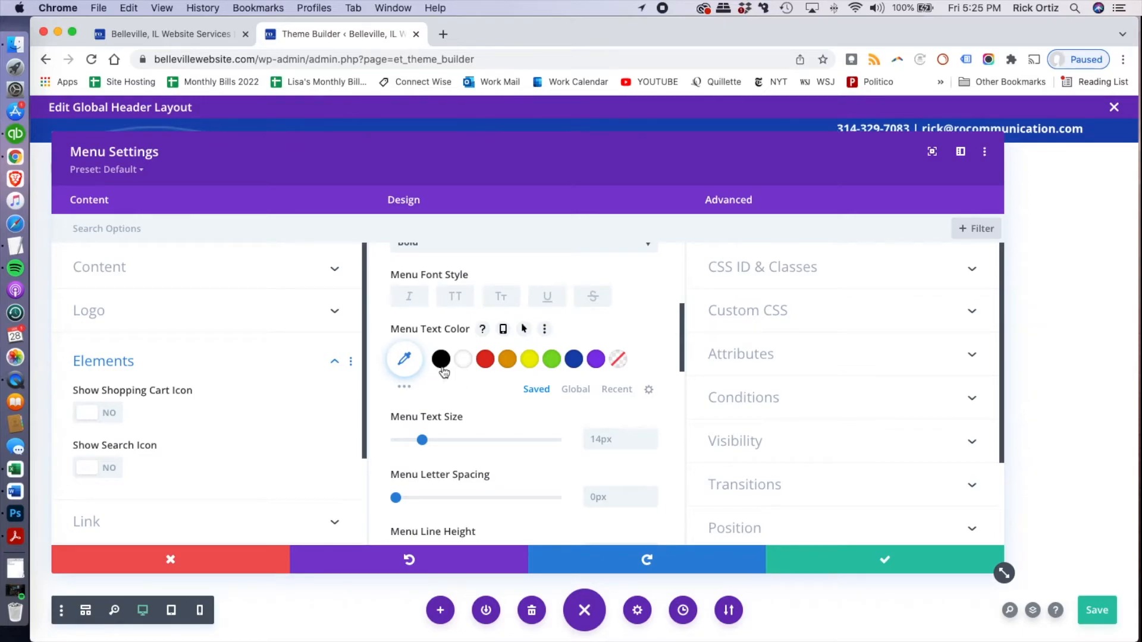
{"action": "left_click", "coordinate": [441, 368]}
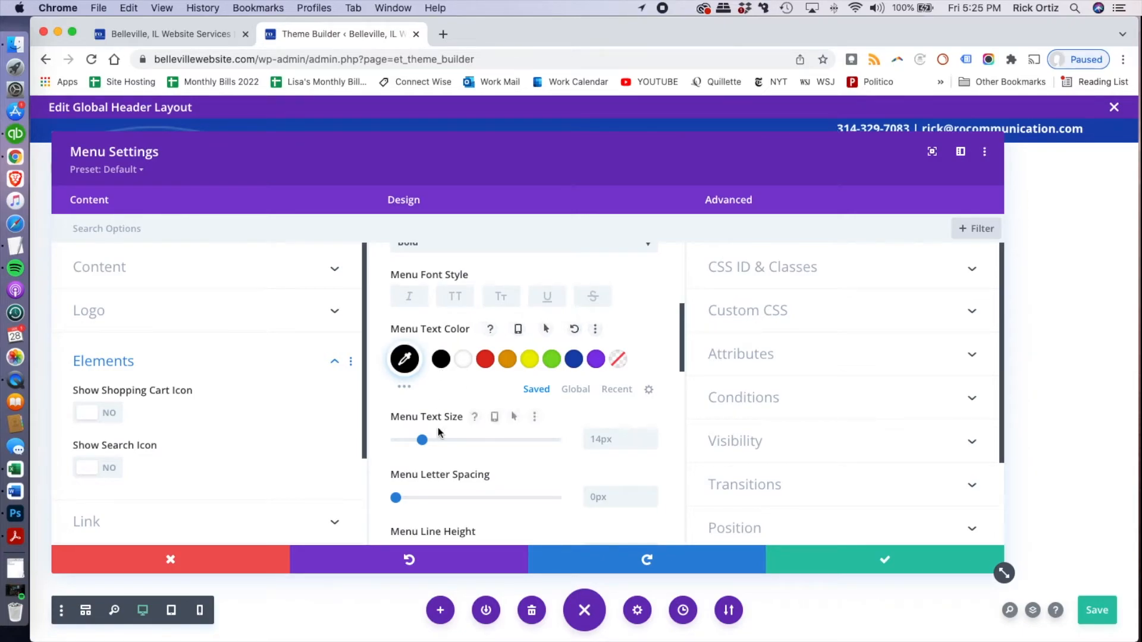
{"action": "left_click_drag", "start_coordinate": [422, 440], "coordinate": [447, 444]}
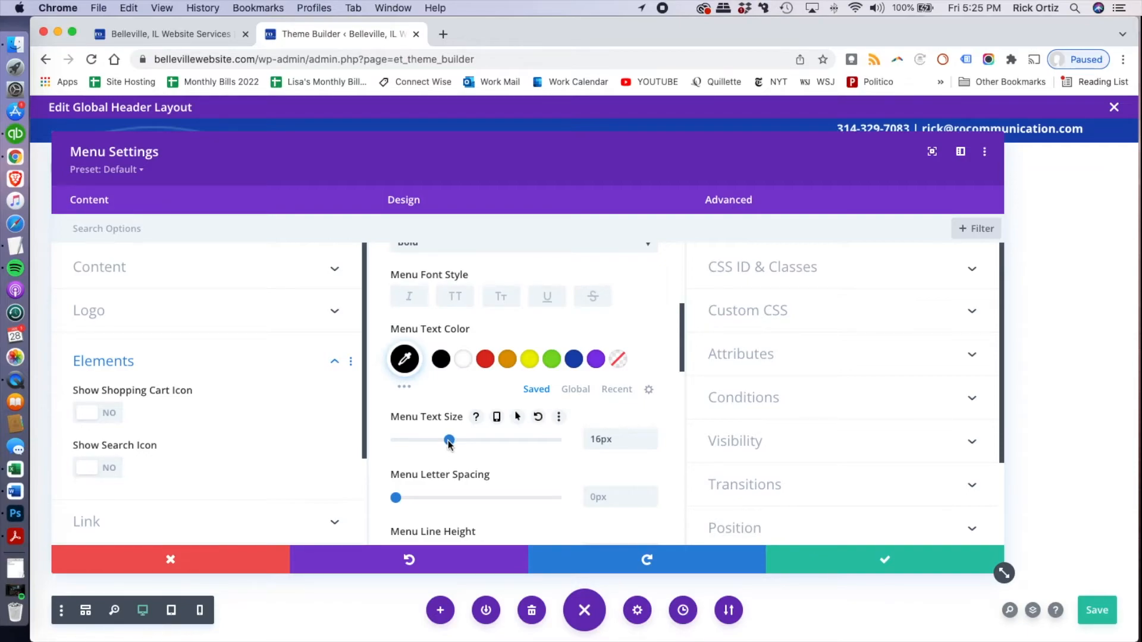
Enable responsive text alignment for the menu, aligning it right on desktop and left on tablet and phone
{"action": "scroll", "coordinate": [485, 463], "scroll_direction": "down", "scroll_amount": 5}
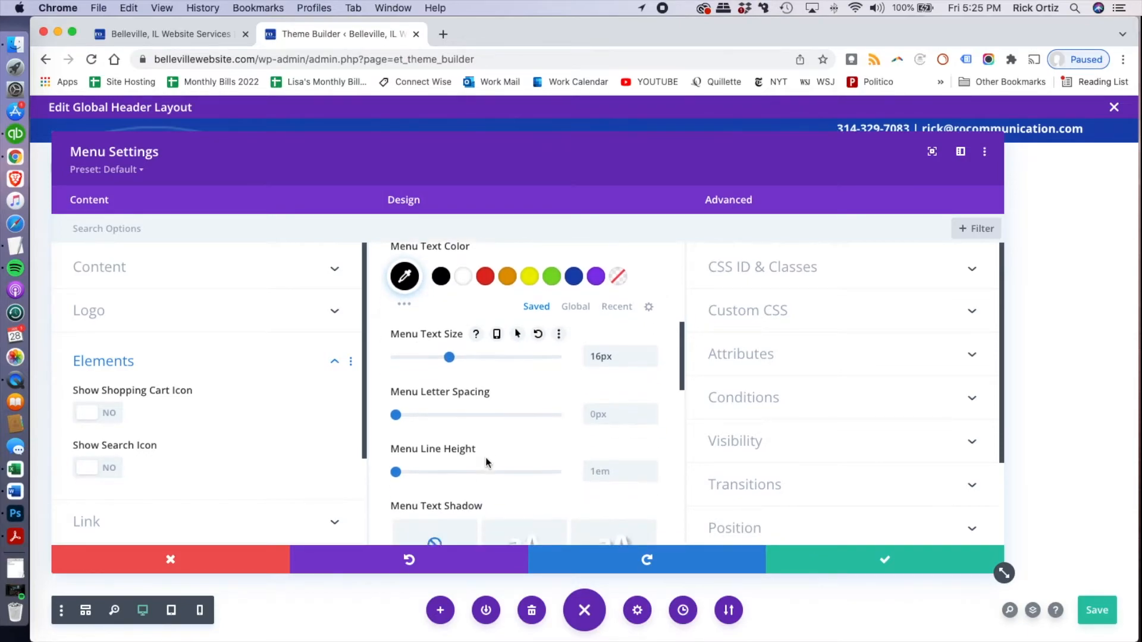
{"action": "scroll", "coordinate": [487, 462], "scroll_direction": "down", "scroll_amount": 3}
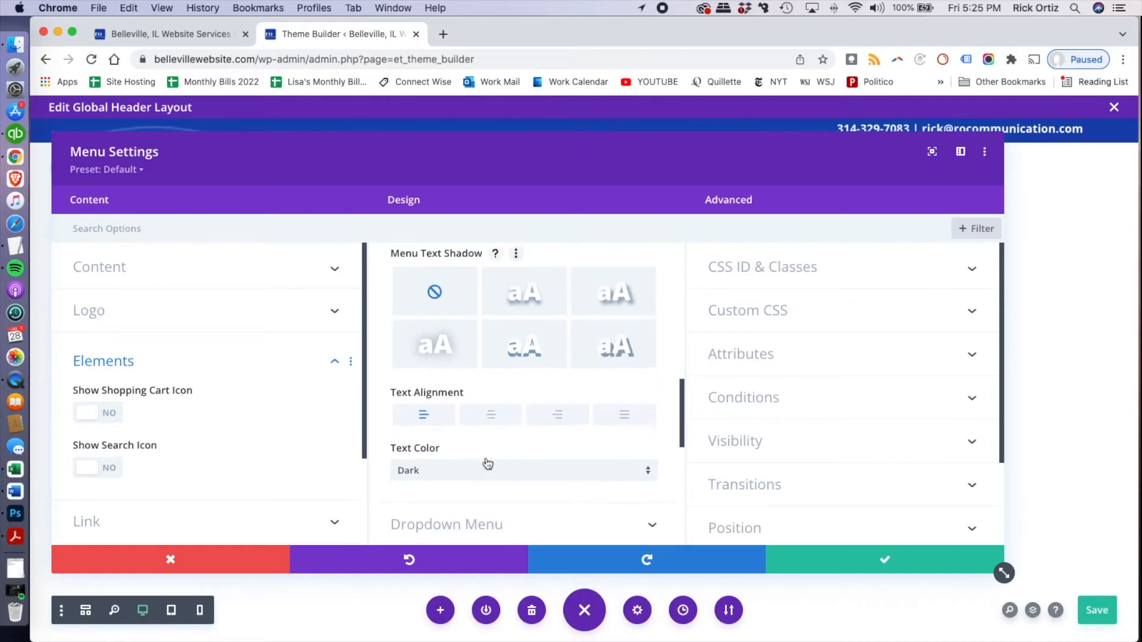
{"action": "left_click", "coordinate": [561, 420]}
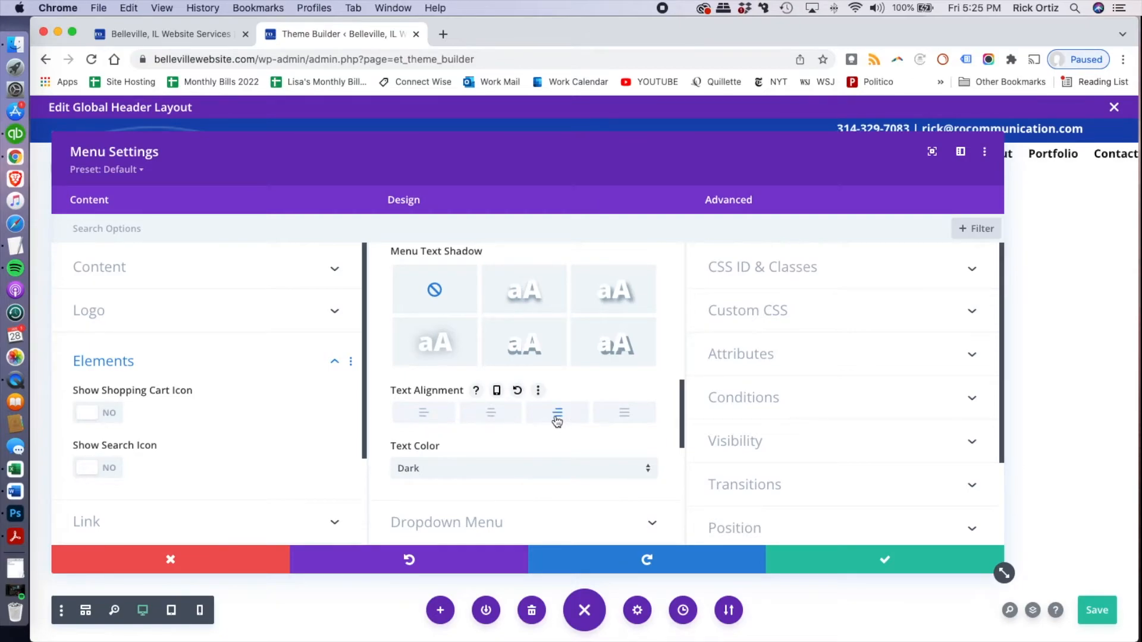
{"action": "left_click", "coordinate": [497, 392]}
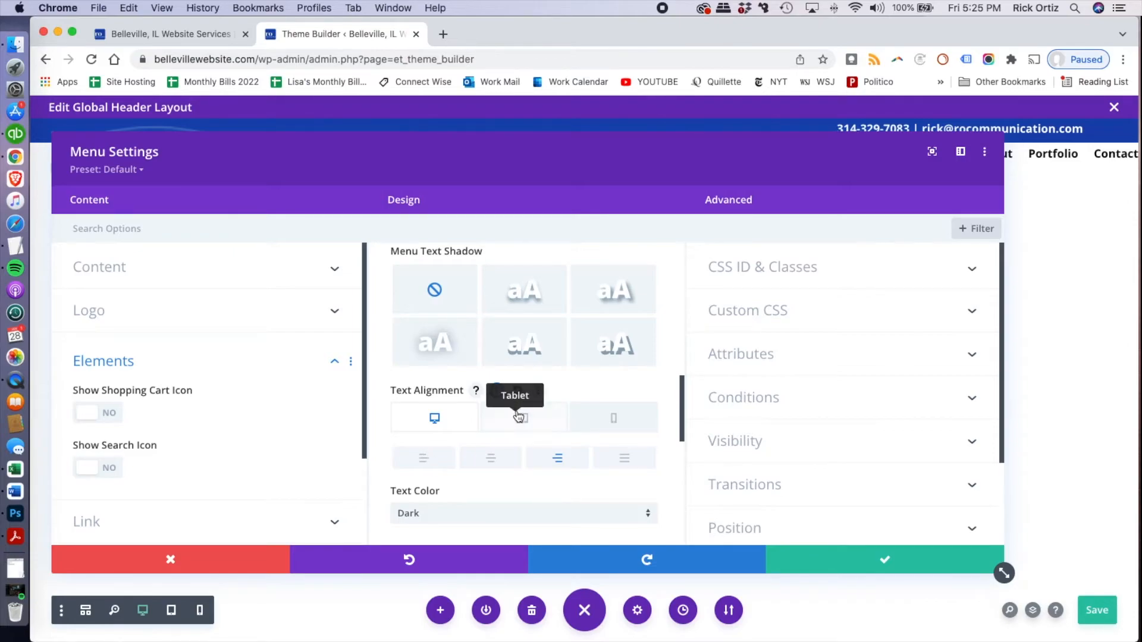
{"action": "left_click", "coordinate": [516, 418]}
{"action": "left_click", "coordinate": [426, 461]}
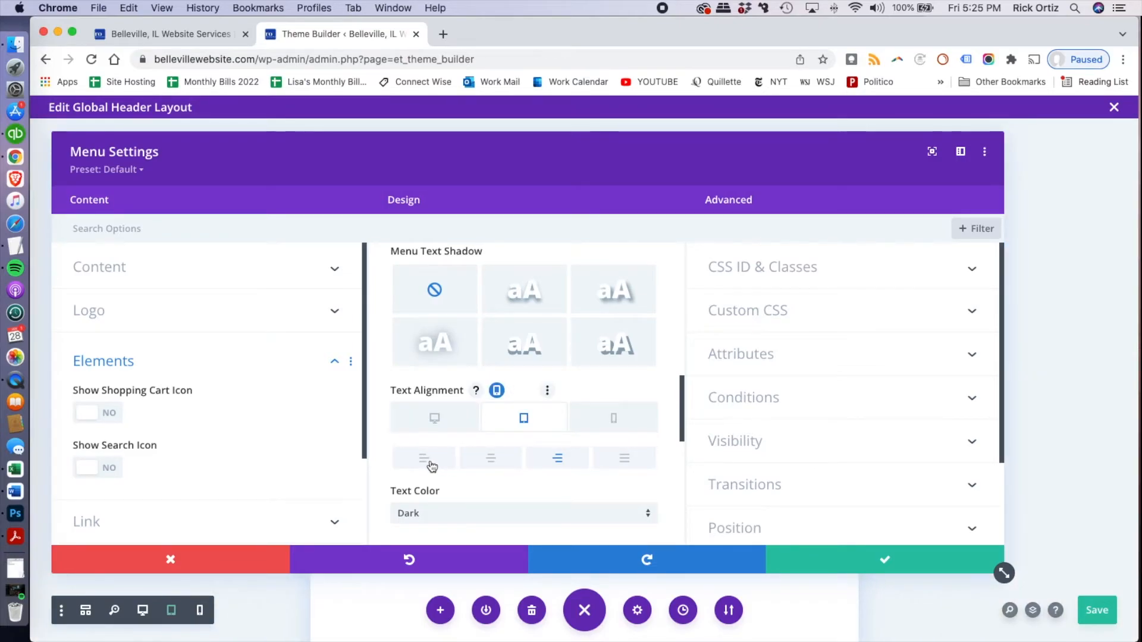
{"action": "left_click", "coordinate": [615, 423]}
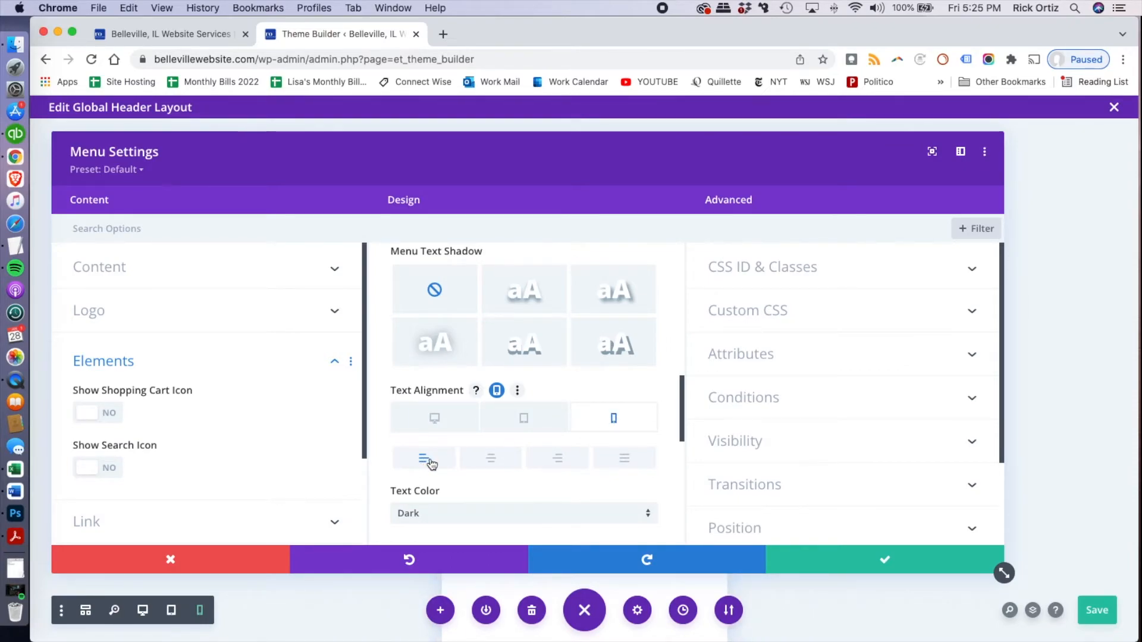
Set the menu module's top margin to 20px and its right margin to 15%
{"action": "scroll", "coordinate": [430, 463], "scroll_direction": "down", "scroll_amount": 4}
{"action": "scroll", "coordinate": [430, 463], "scroll_direction": "down", "scroll_amount": 3}
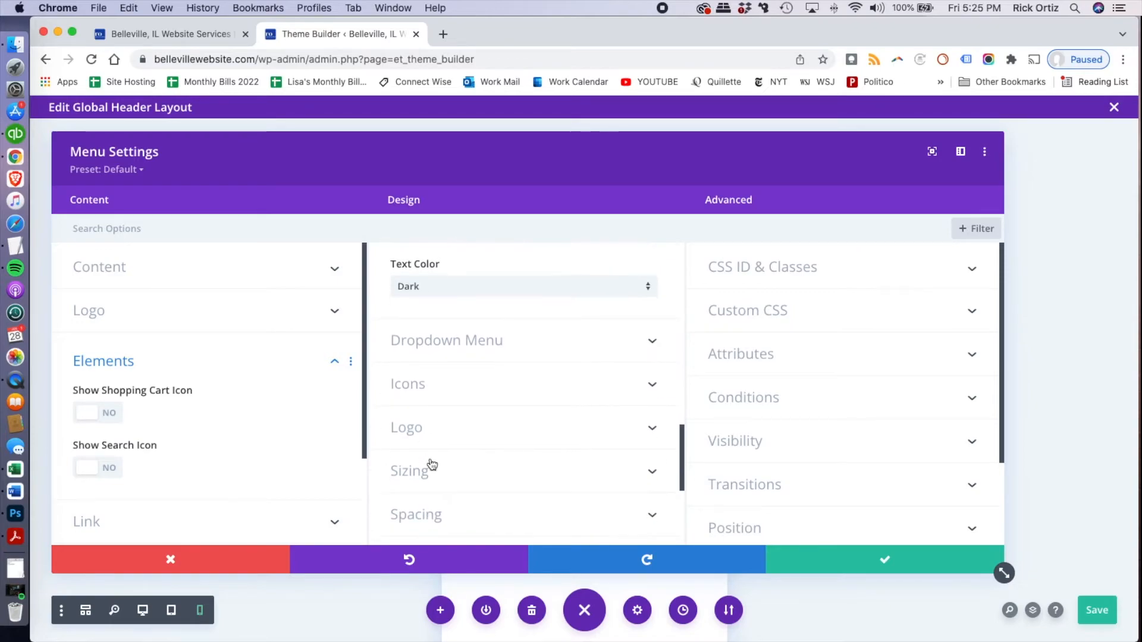
{"action": "left_click", "coordinate": [429, 440]}
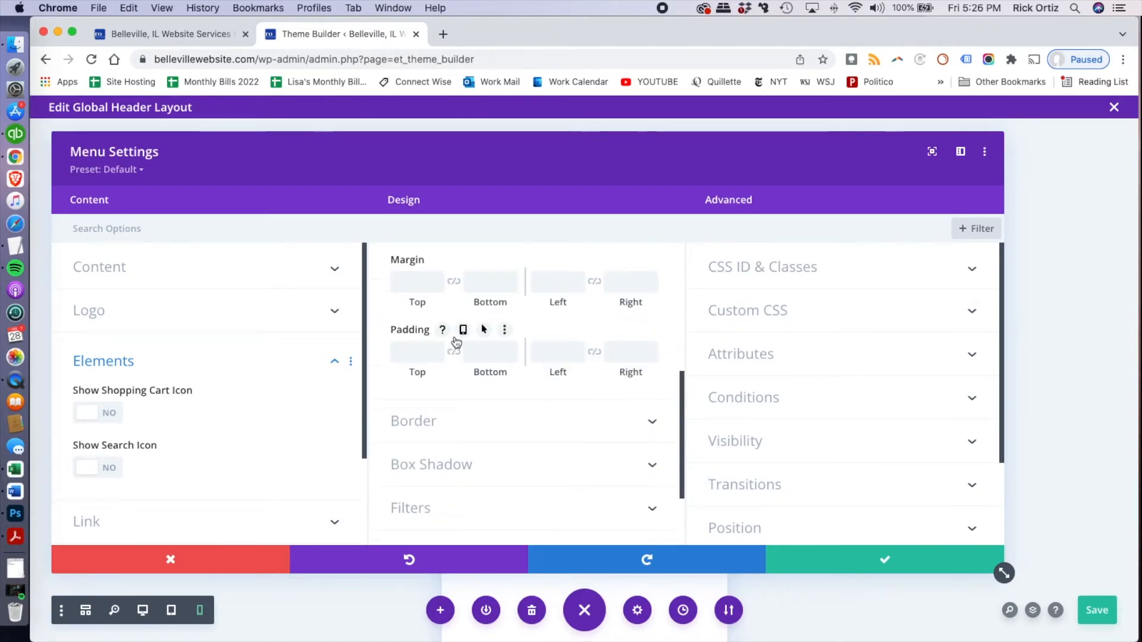
{"action": "left_click", "coordinate": [427, 282]}
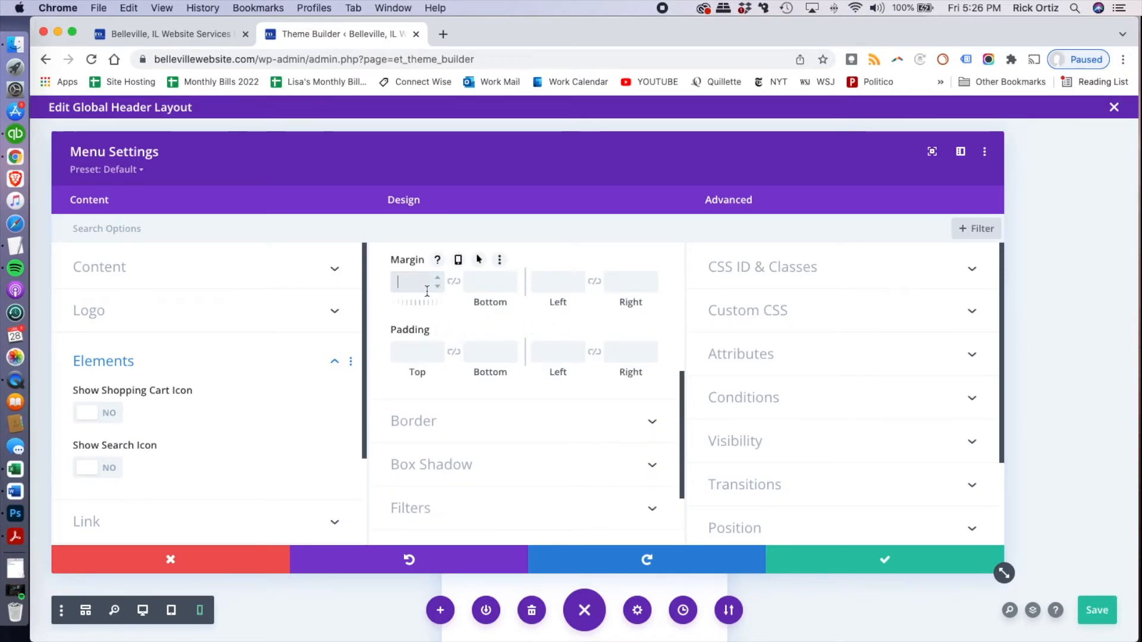
{"action": "type", "text": "20"}
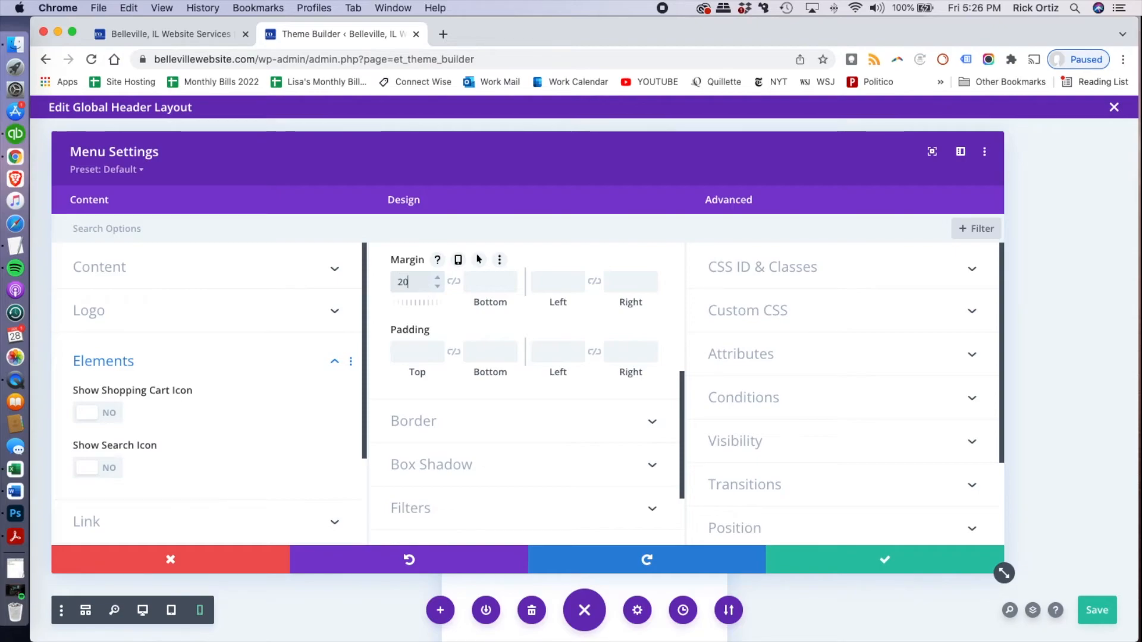
{"action": "type", "text": "px"}
{"action": "left_click", "coordinate": [624, 284]}
{"action": "type", "text": "15%"}
{"action": "scroll", "coordinate": [474, 331], "scroll_direction": "up", "scroll_amount": 2}
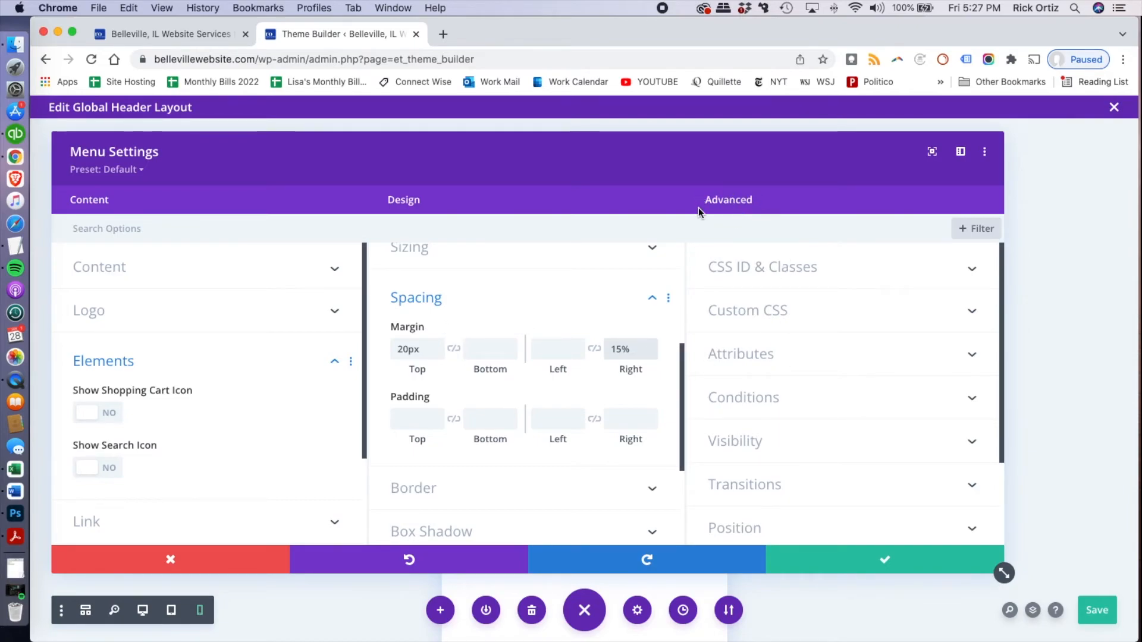
Disable the menu module on phone and tablet and save its settings
{"action": "left_click", "coordinate": [798, 453]}
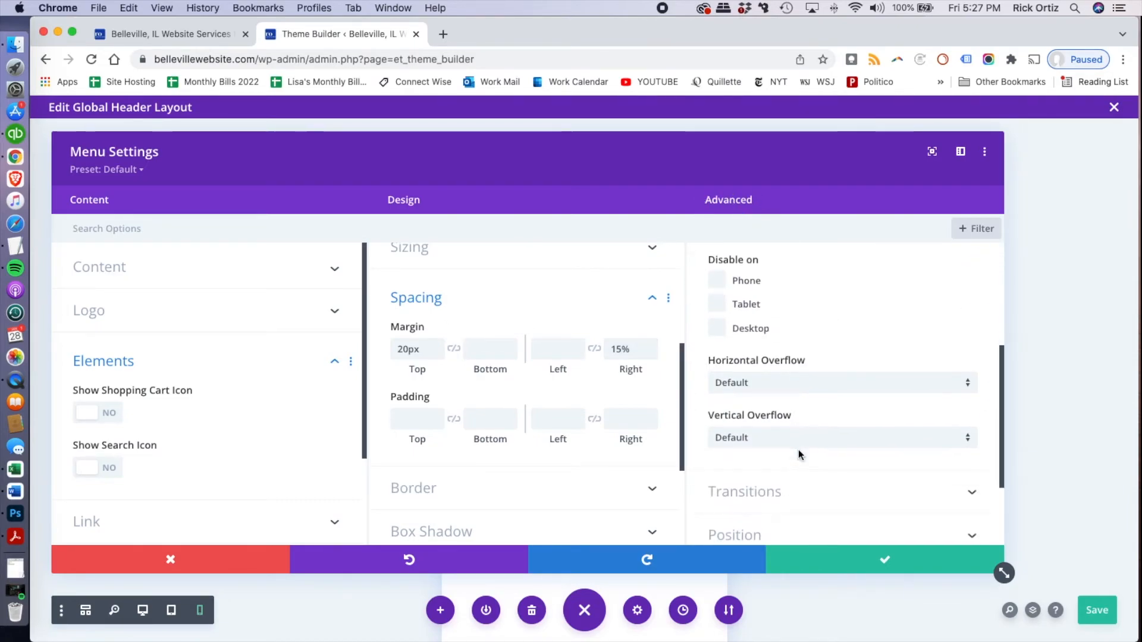
{"action": "left_click", "coordinate": [717, 282]}
{"action": "left_click", "coordinate": [718, 306]}
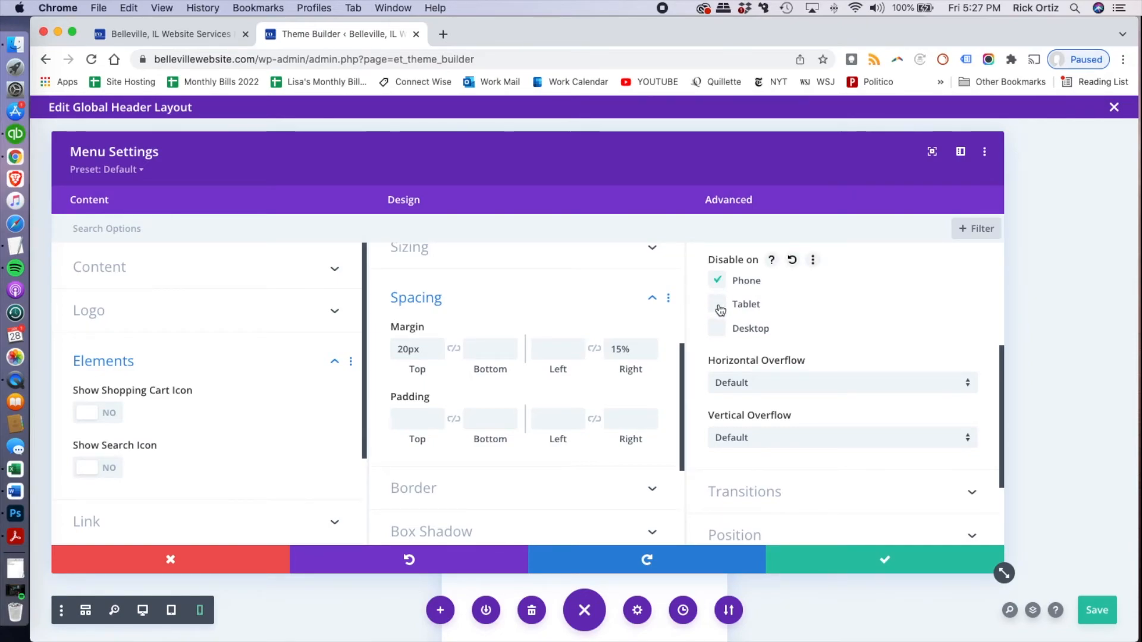
{"action": "left_click", "coordinate": [881, 565]}
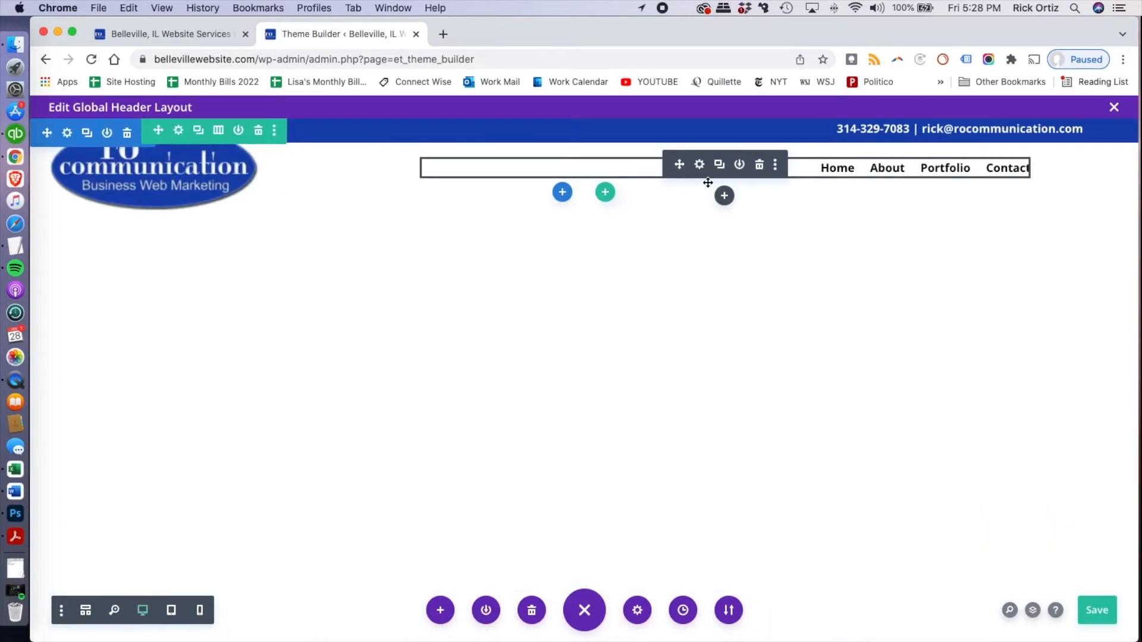
Insert an empty single-column row below the row with the logo and menu
{"action": "left_click", "coordinate": [604, 194]}
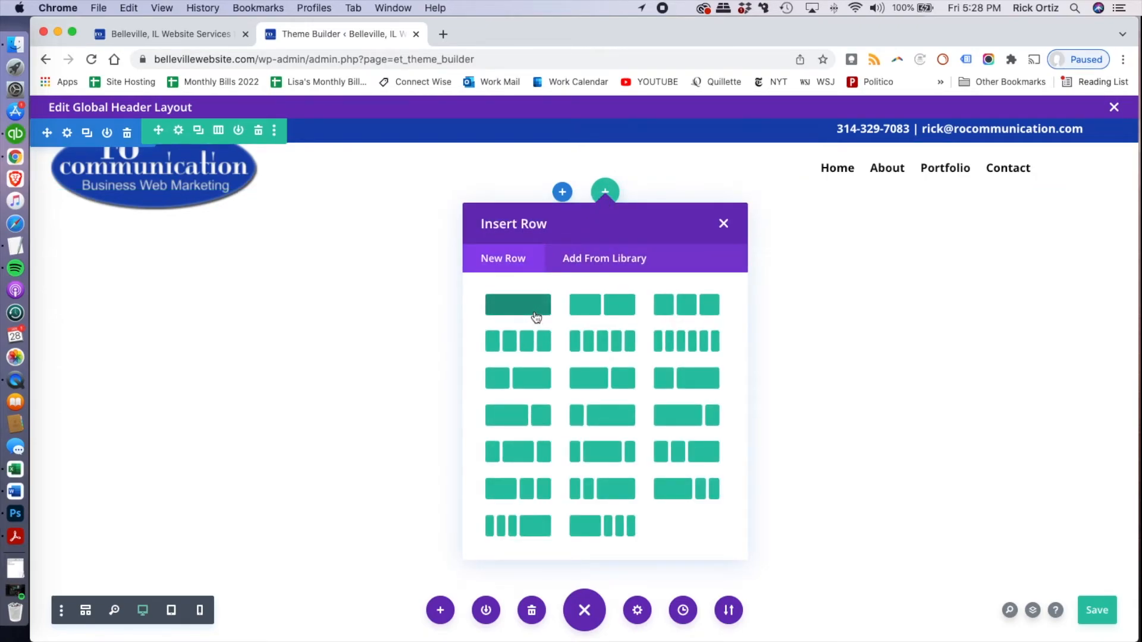
{"action": "left_click", "coordinate": [536, 317]}
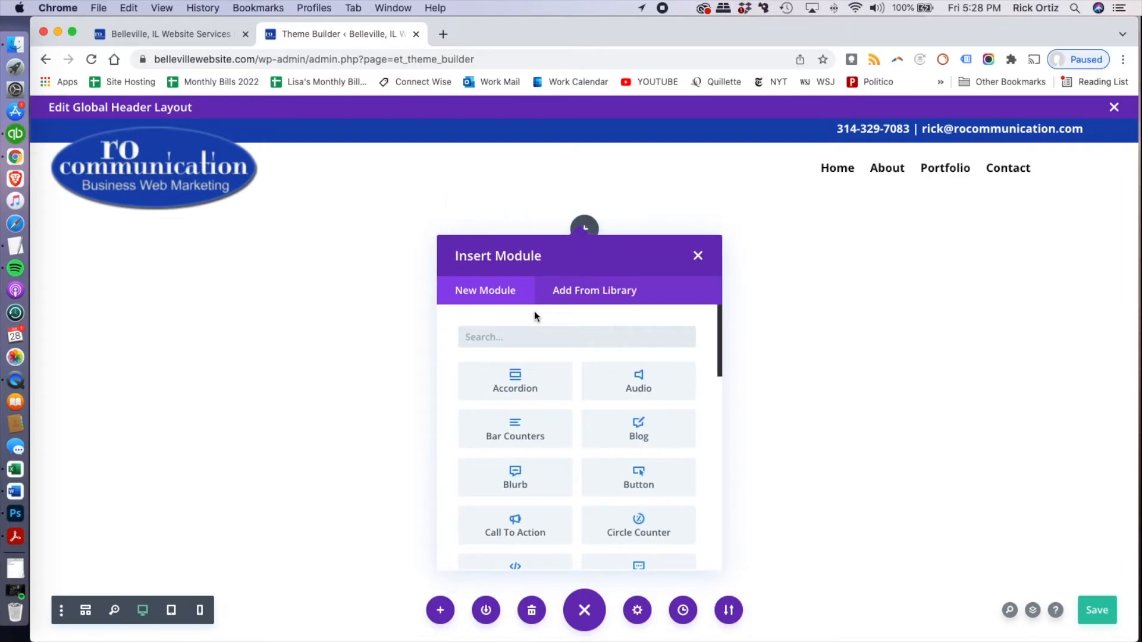
{"action": "scroll", "coordinate": [524, 445], "scroll_direction": "down", "scroll_amount": 2}
{"action": "scroll", "coordinate": [525, 445], "scroll_direction": "down", "scroll_amount": 1}
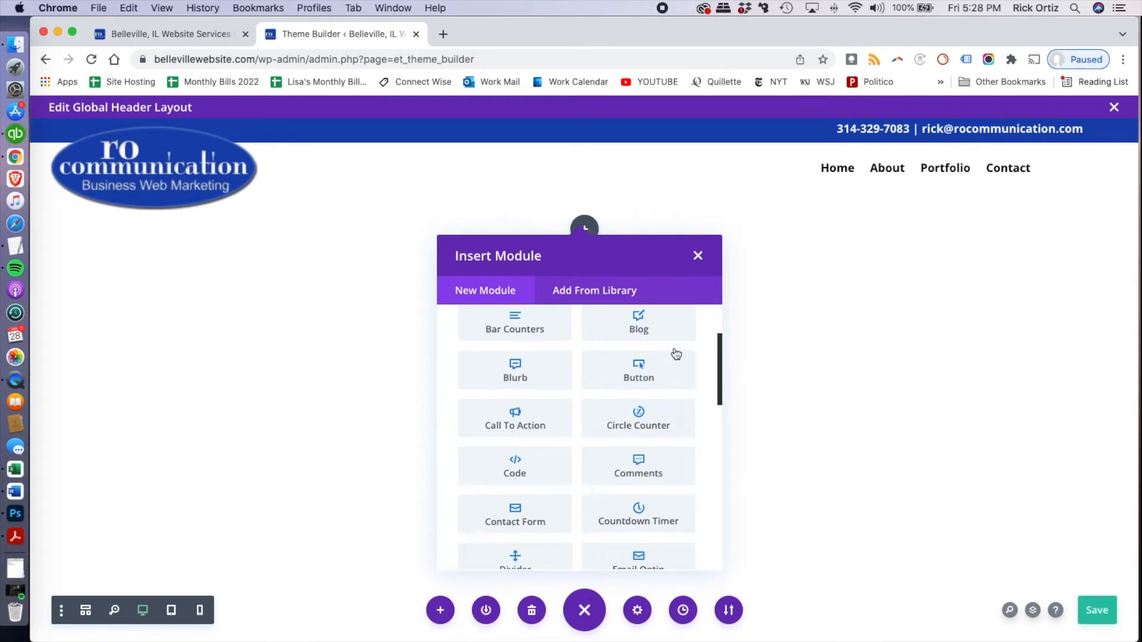
{"action": "left_click", "coordinate": [697, 257]}
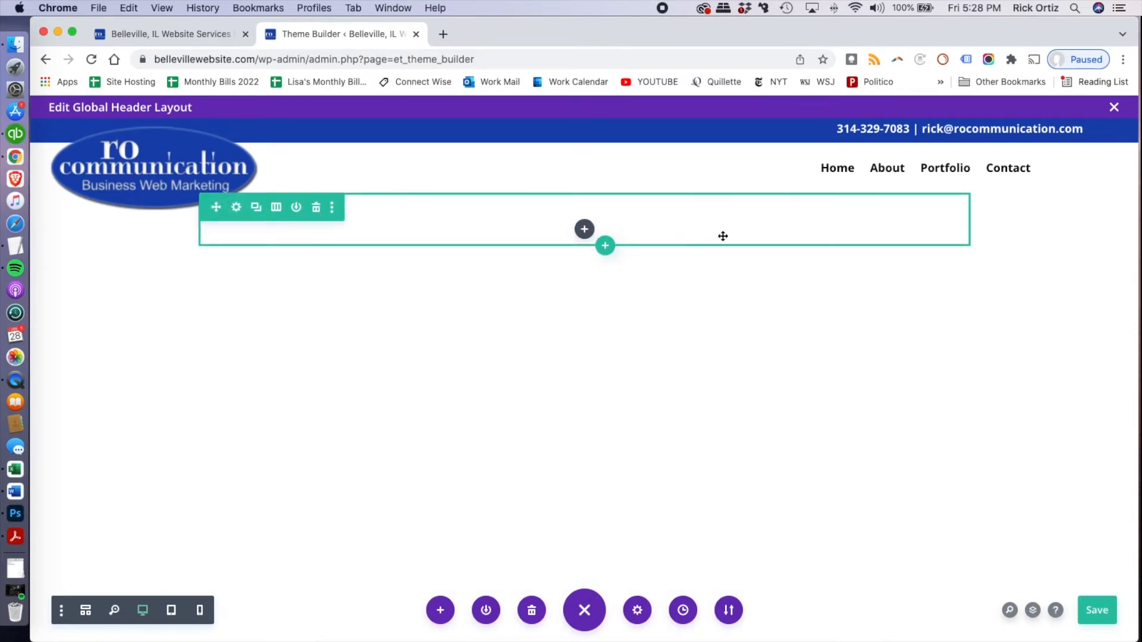
Duplicate the menu module into the new row and clear the copy's top and right margins
{"action": "mouse_move", "coordinate": [864, 169]}
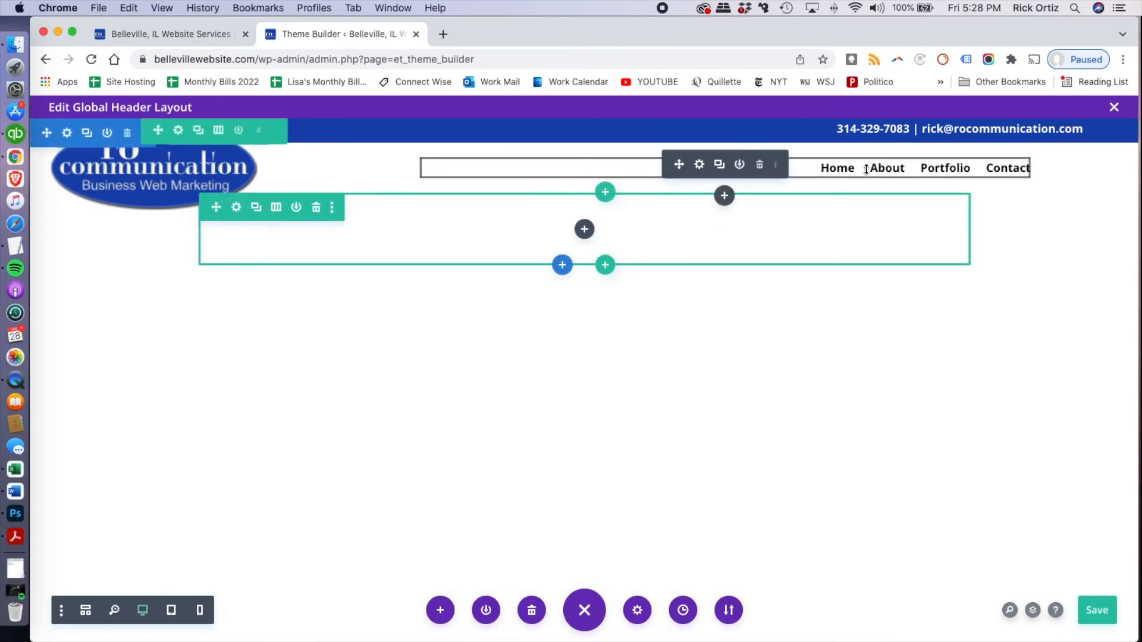
{"action": "left_click", "coordinate": [719, 167]}
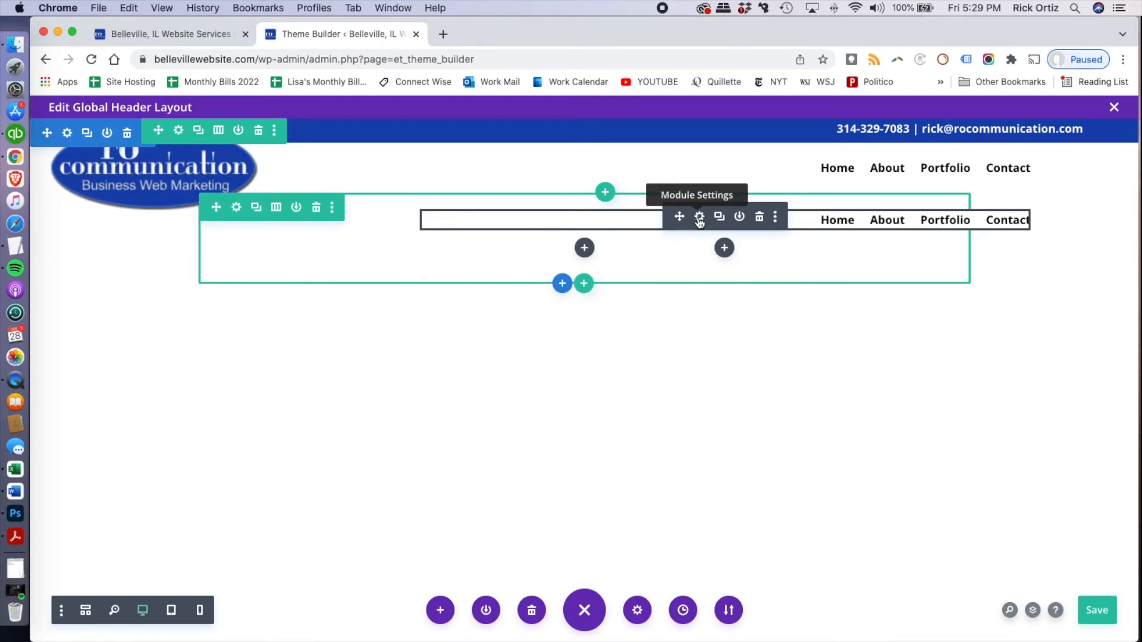
{"action": "left_click", "coordinate": [700, 218]}
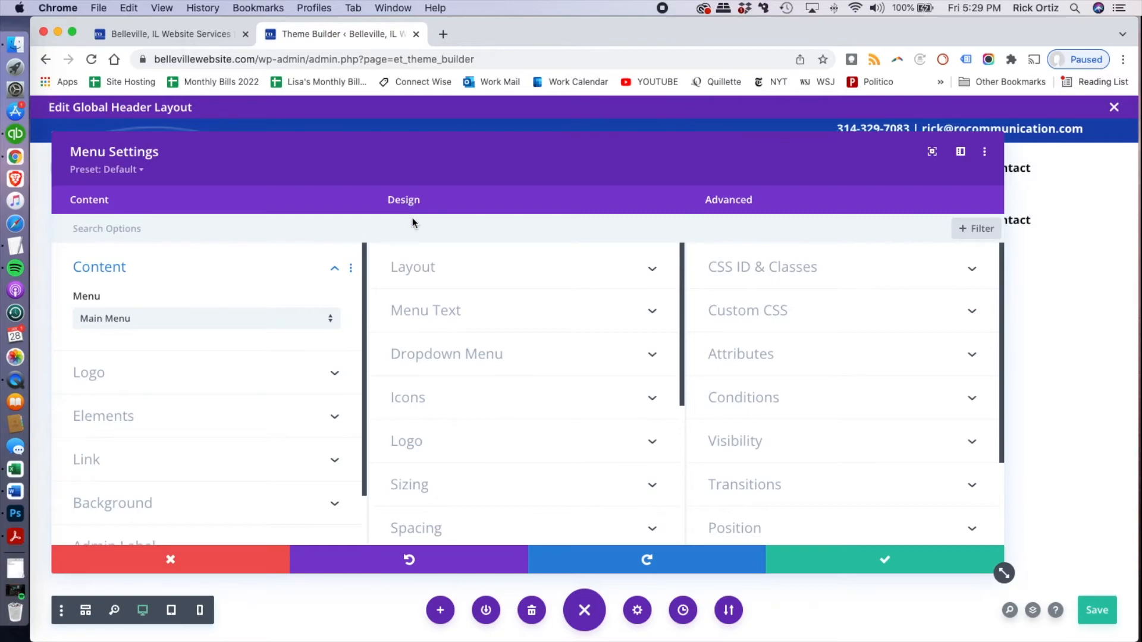
{"action": "scroll", "coordinate": [498, 379], "scroll_direction": "down", "scroll_amount": 3}
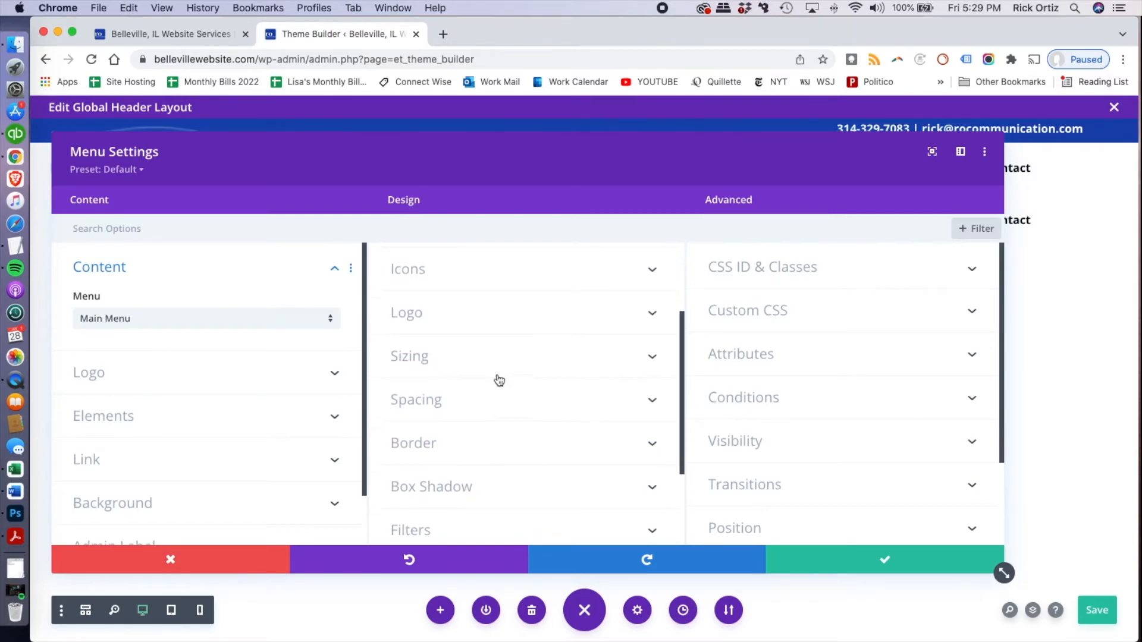
{"action": "left_click", "coordinate": [478, 396]}
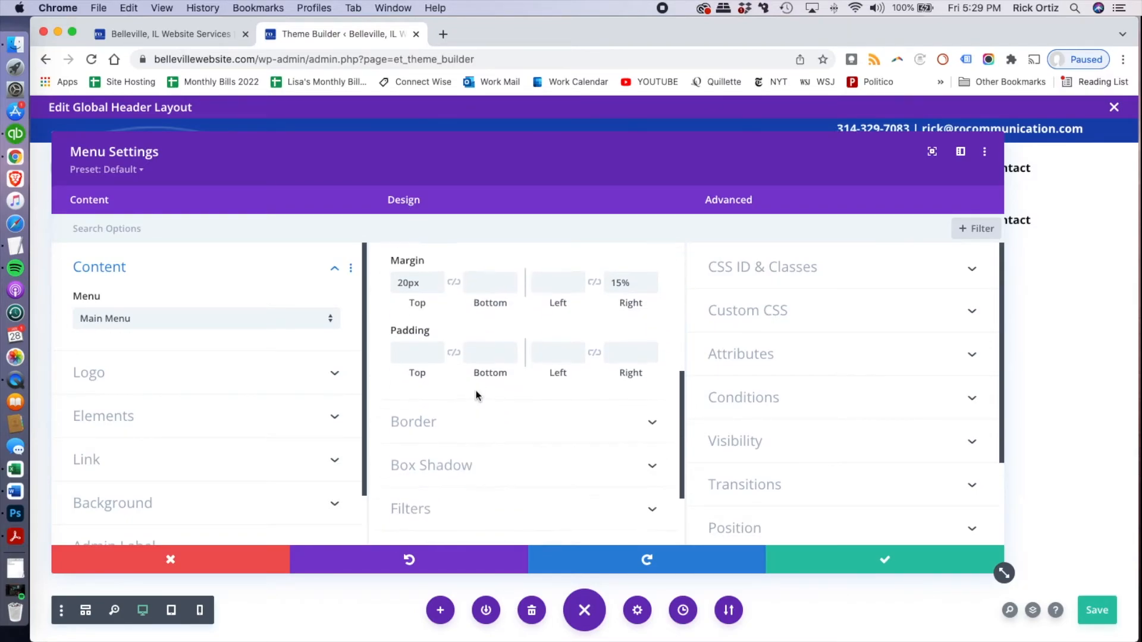
{"action": "double_click", "coordinate": [409, 284]}
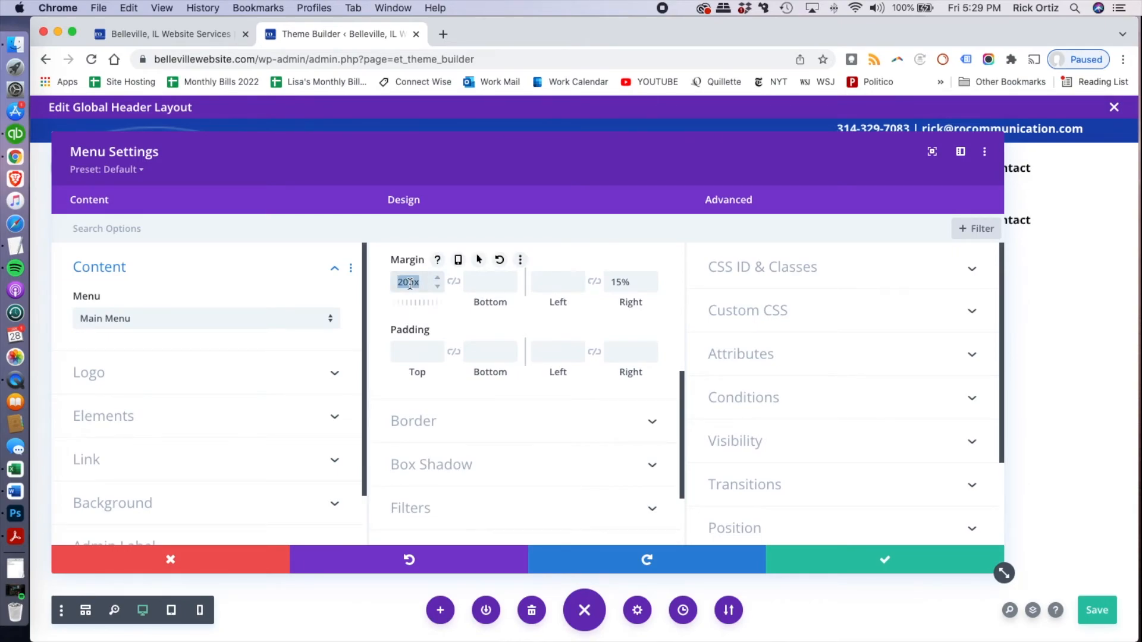
{"action": "key", "text": "BackSpace"}
{"action": "double_click", "coordinate": [619, 282]}
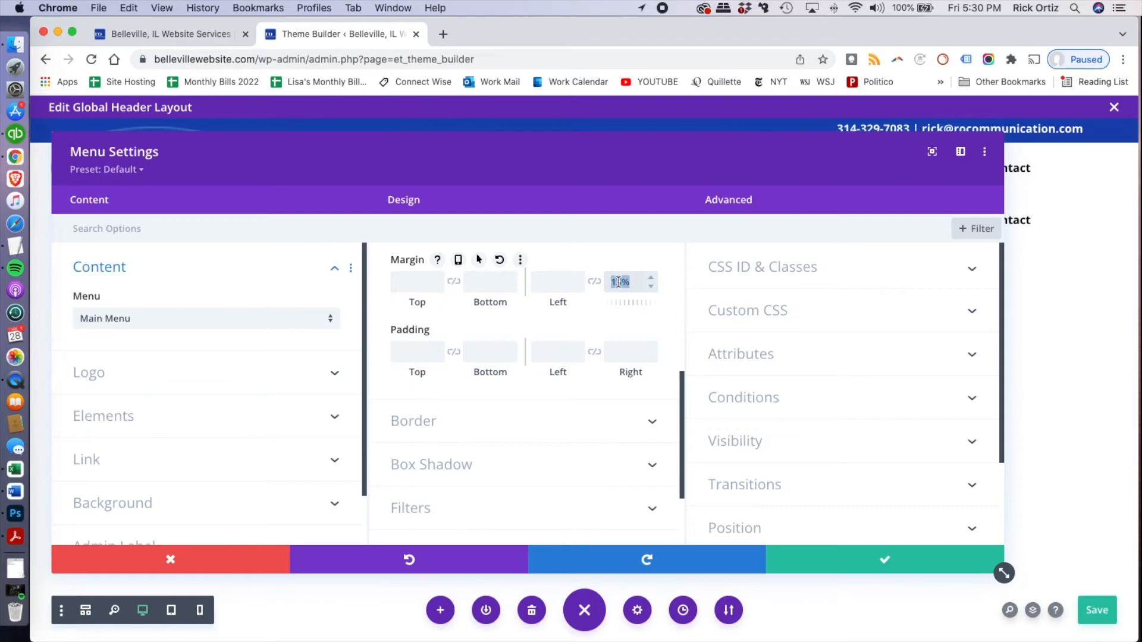
{"action": "key", "text": "BackSpace"}
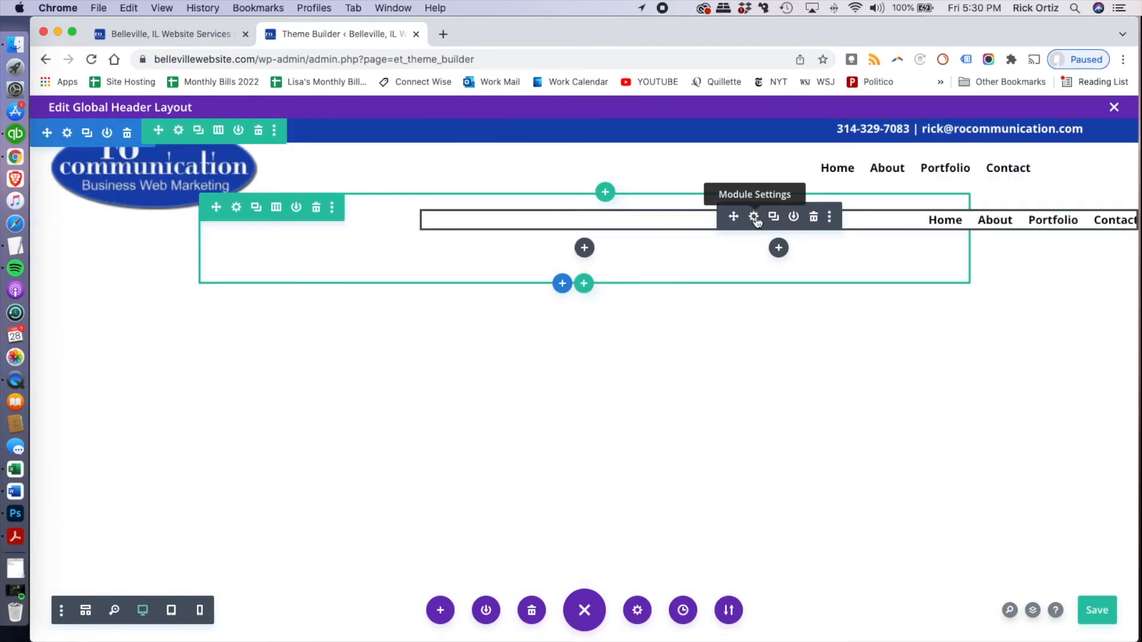
Set the duplicated menu's layout style to Centered and save its settings
{"action": "left_click", "coordinate": [754, 218]}
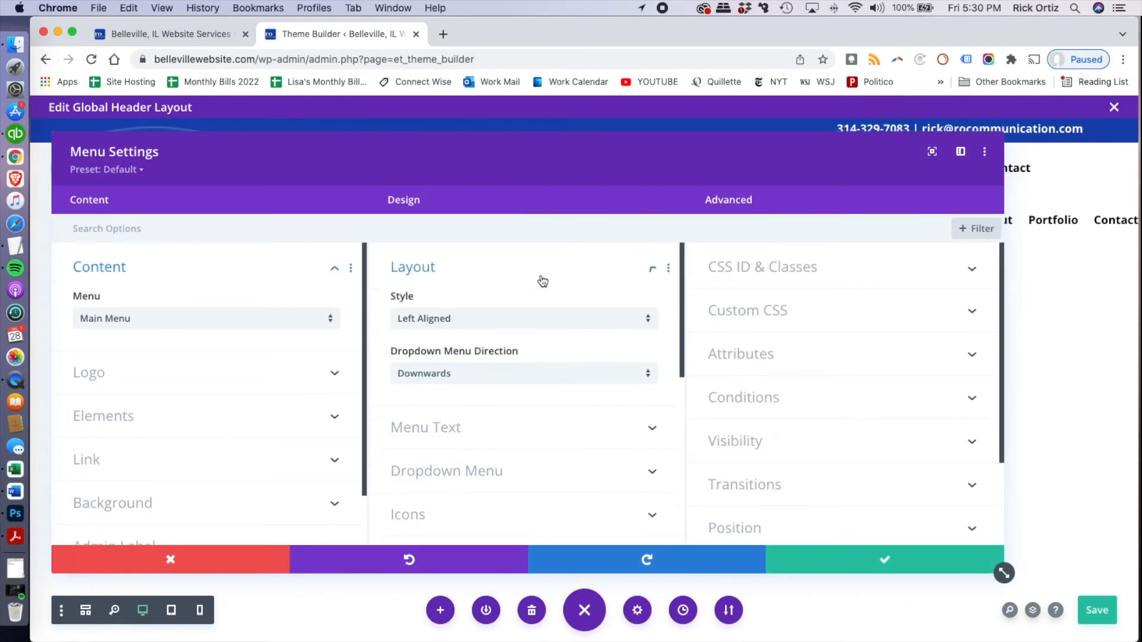
{"action": "left_click", "coordinate": [501, 322]}
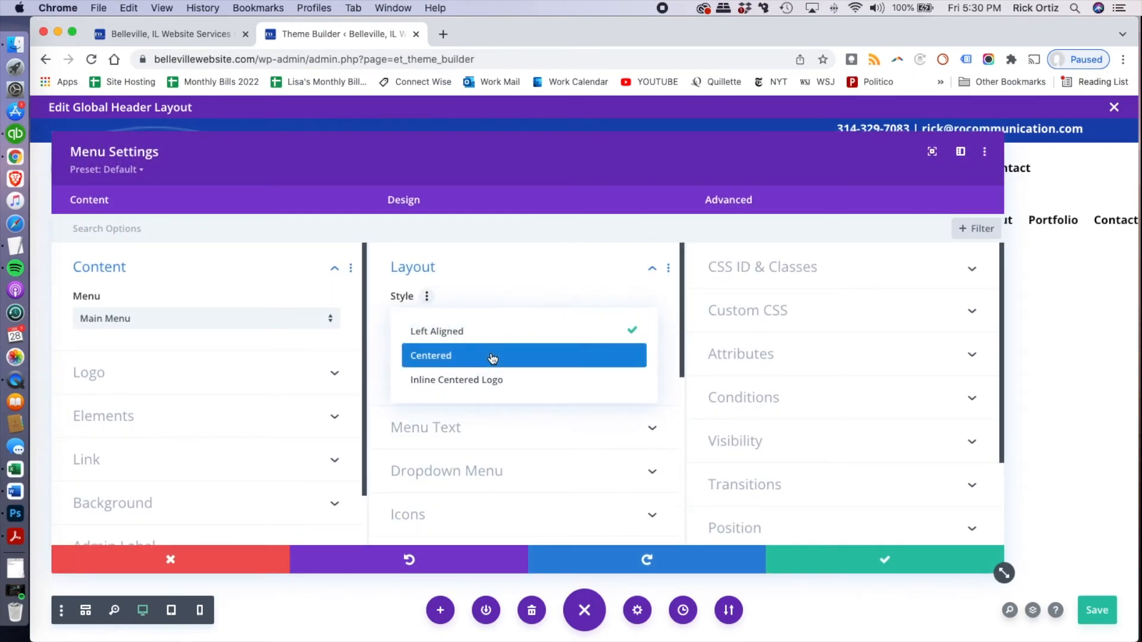
{"action": "left_click", "coordinate": [491, 357]}
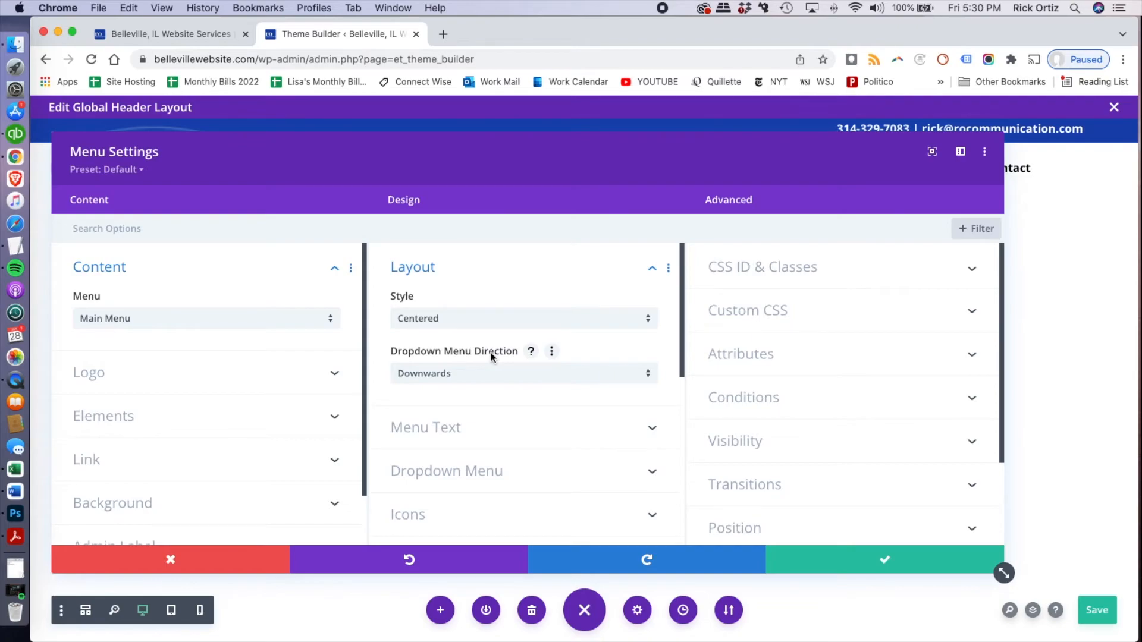
{"action": "left_click", "coordinate": [866, 560]}
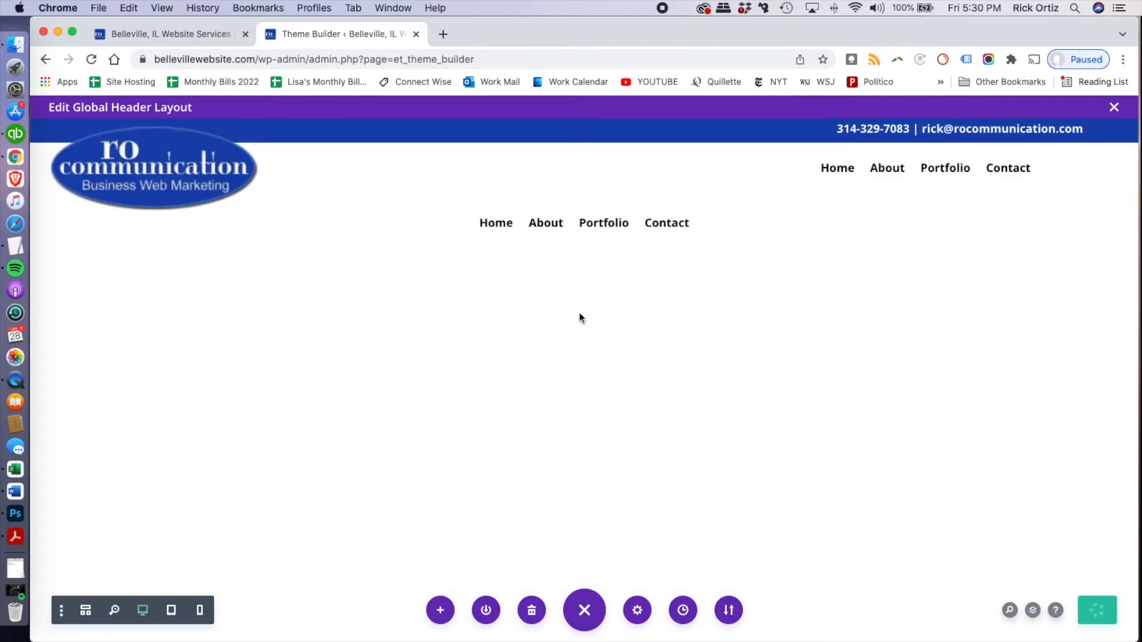
{"action": "mouse_move", "coordinate": [619, 234]}
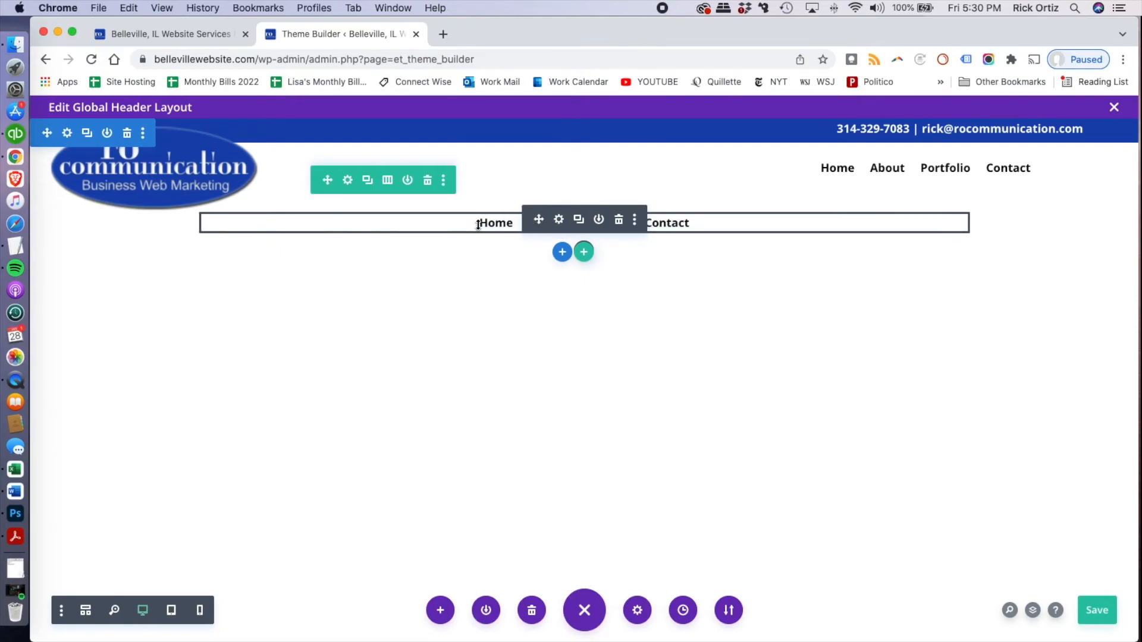
Enable the duplicated centered menu on phone and tablet, disable it on desktop, and save its settings
{"action": "left_click", "coordinate": [559, 220]}
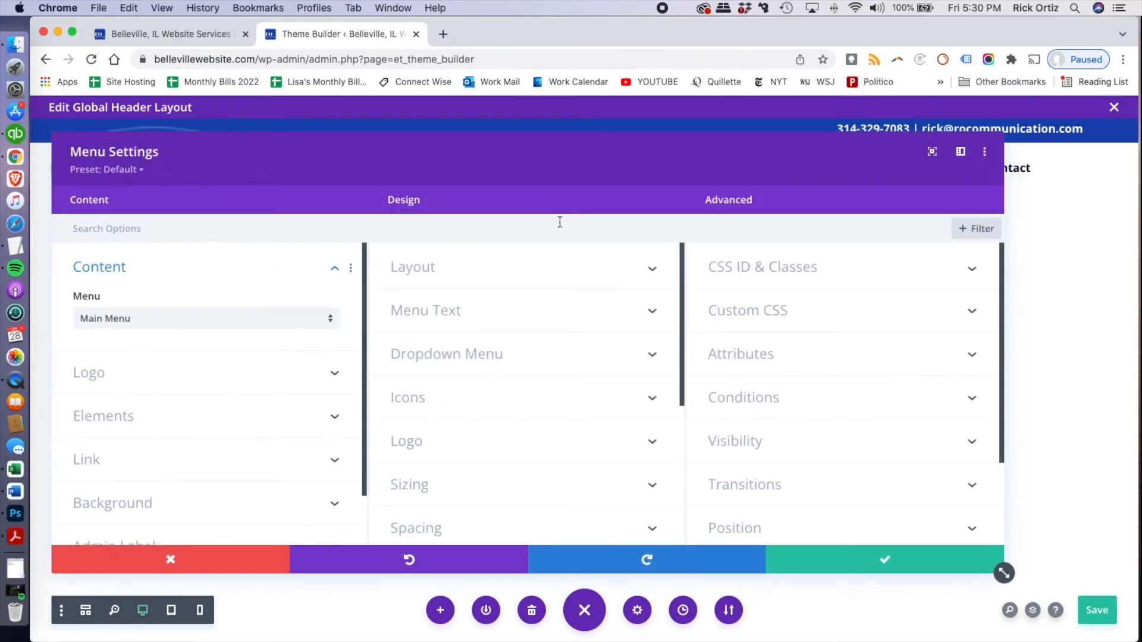
{"action": "left_click", "coordinate": [755, 446]}
{"action": "scroll", "coordinate": [755, 449], "scroll_direction": "down", "scroll_amount": 3}
{"action": "left_click", "coordinate": [718, 282]}
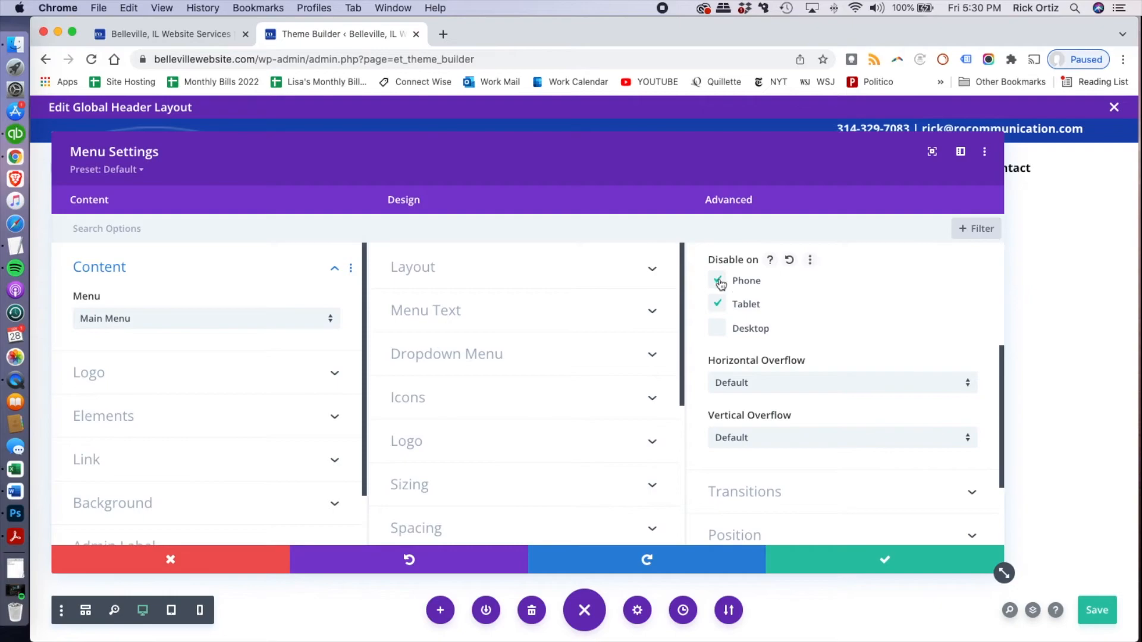
{"action": "left_click", "coordinate": [718, 304]}
{"action": "left_click", "coordinate": [860, 564]}
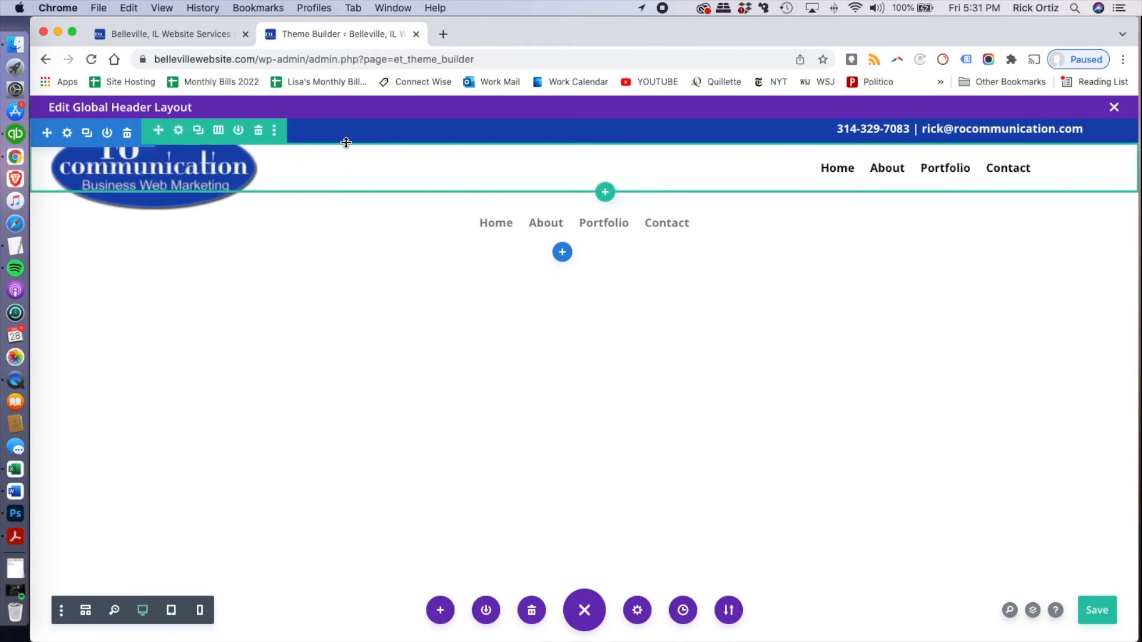
Set white-tech-bg.jpg from the media library as the background image of the section holding the logo and menus
{"action": "left_click", "coordinate": [68, 133]}
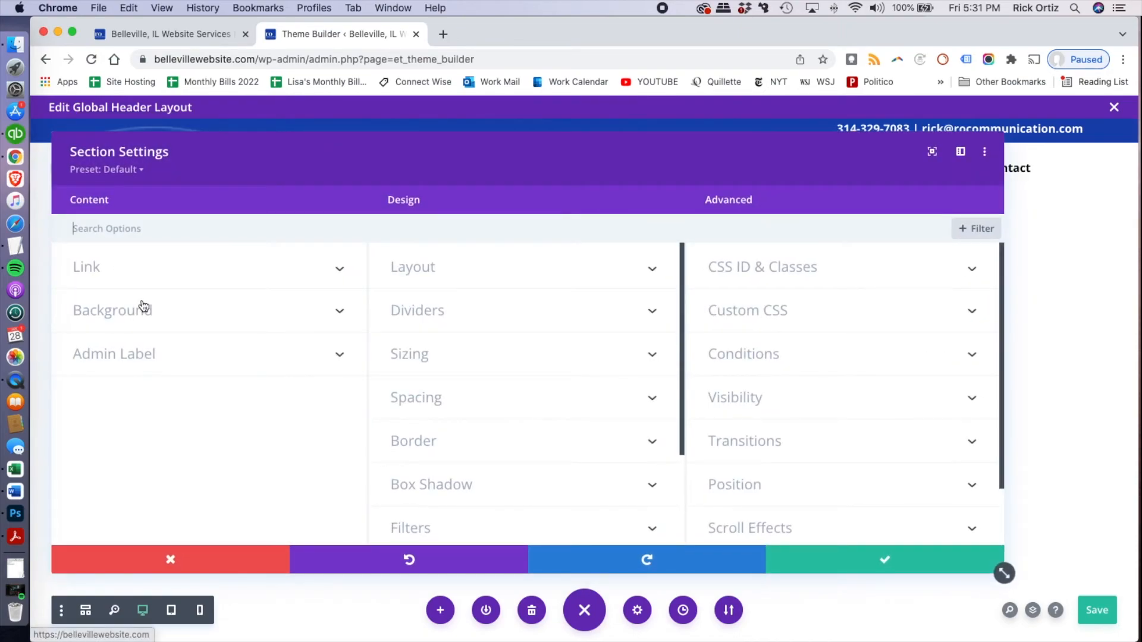
{"action": "left_click", "coordinate": [143, 306]}
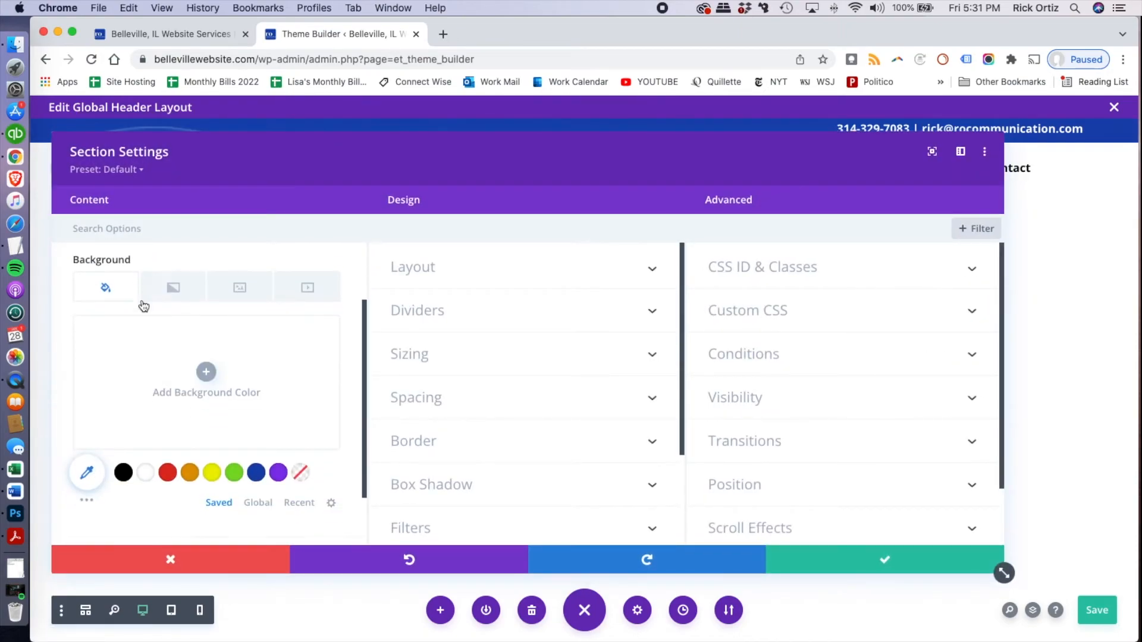
{"action": "left_click", "coordinate": [240, 293]}
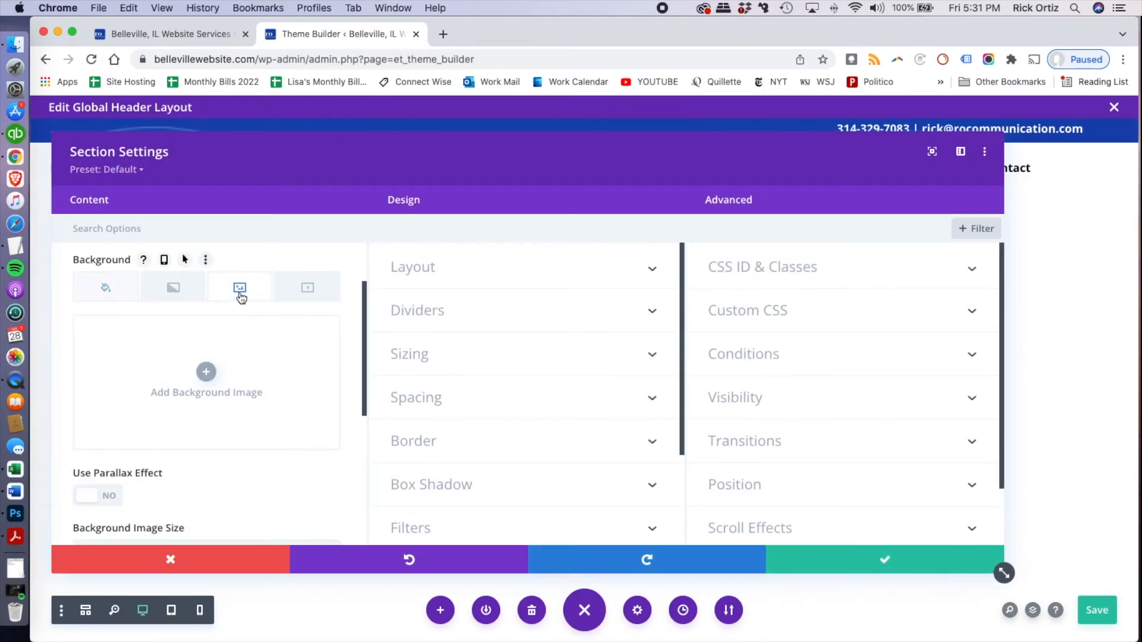
{"action": "left_click", "coordinate": [207, 374]}
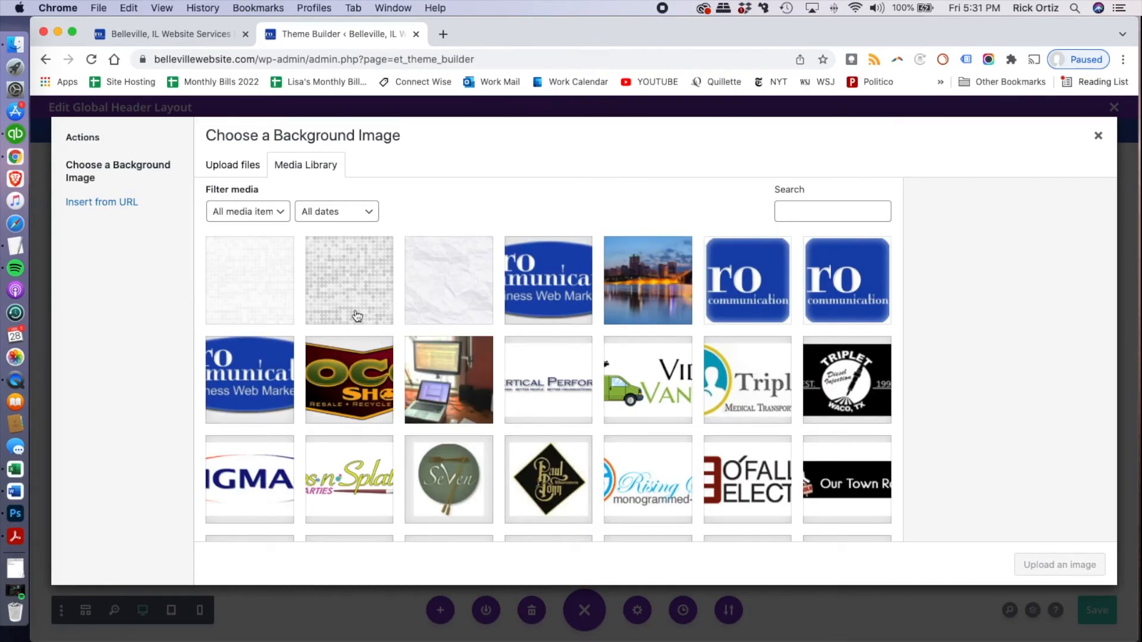
{"action": "left_click", "coordinate": [267, 278]}
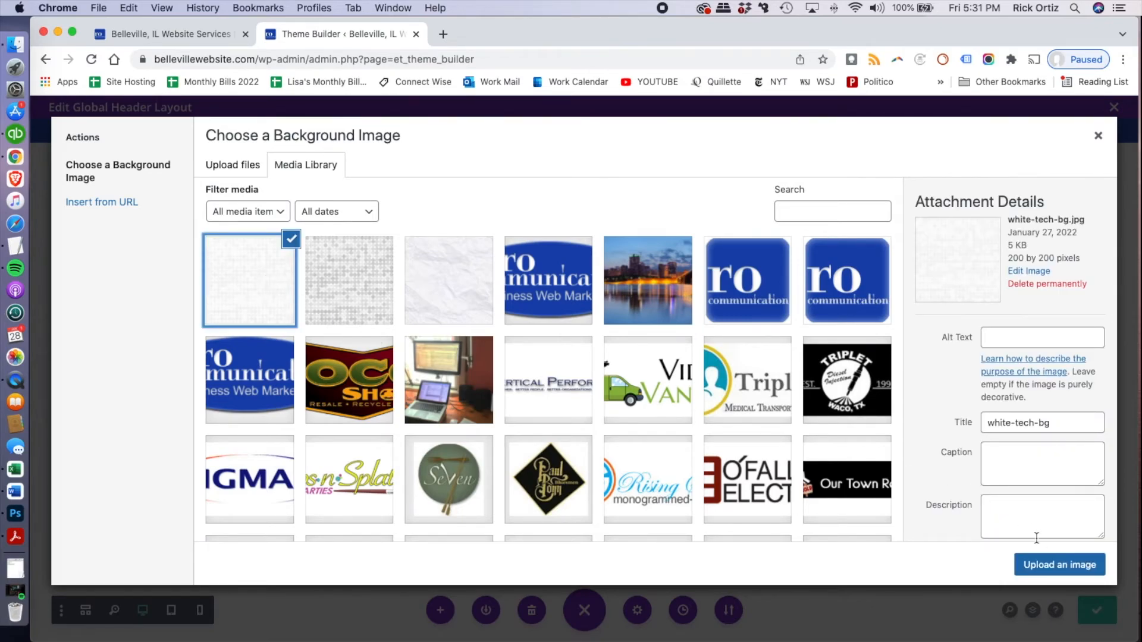
{"action": "left_click", "coordinate": [1065, 569]}
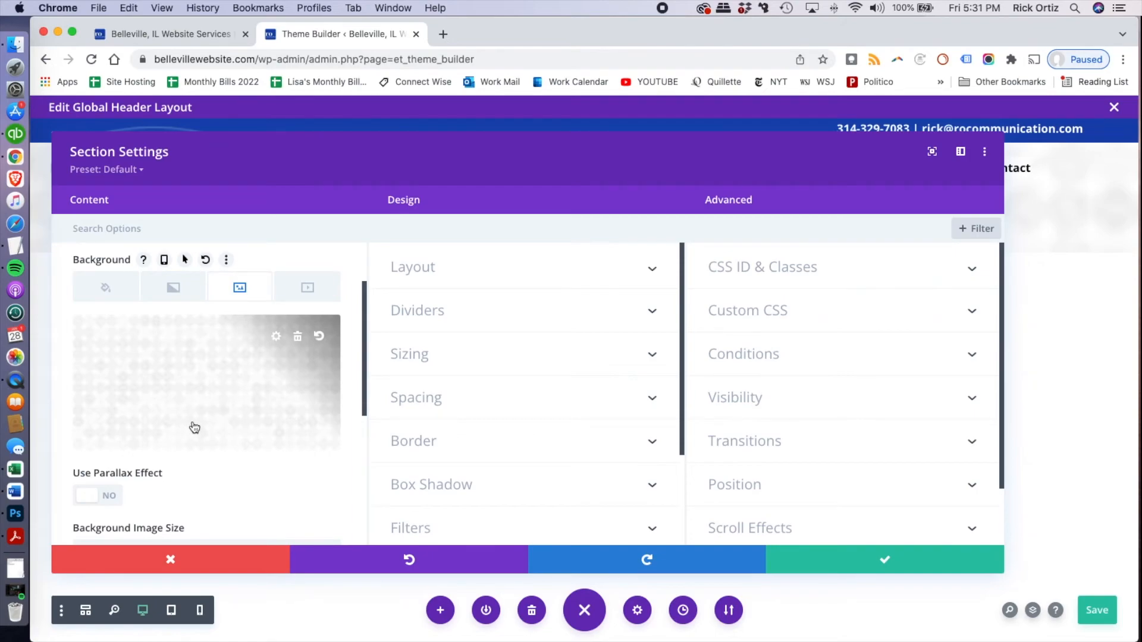
Set the section's background image size to Actual Size and its repeat to Repeat, keep the position at Center, and save the settings
{"action": "scroll", "coordinate": [207, 408], "scroll_direction": "down", "scroll_amount": 3}
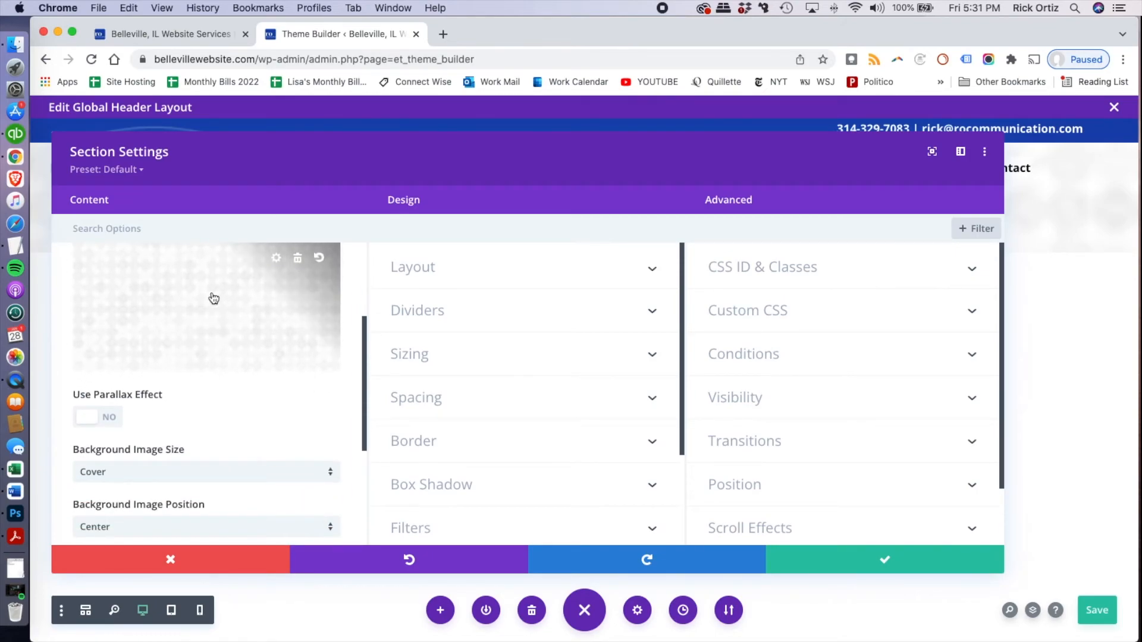
{"action": "scroll", "coordinate": [190, 357], "scroll_direction": "down", "scroll_amount": 3}
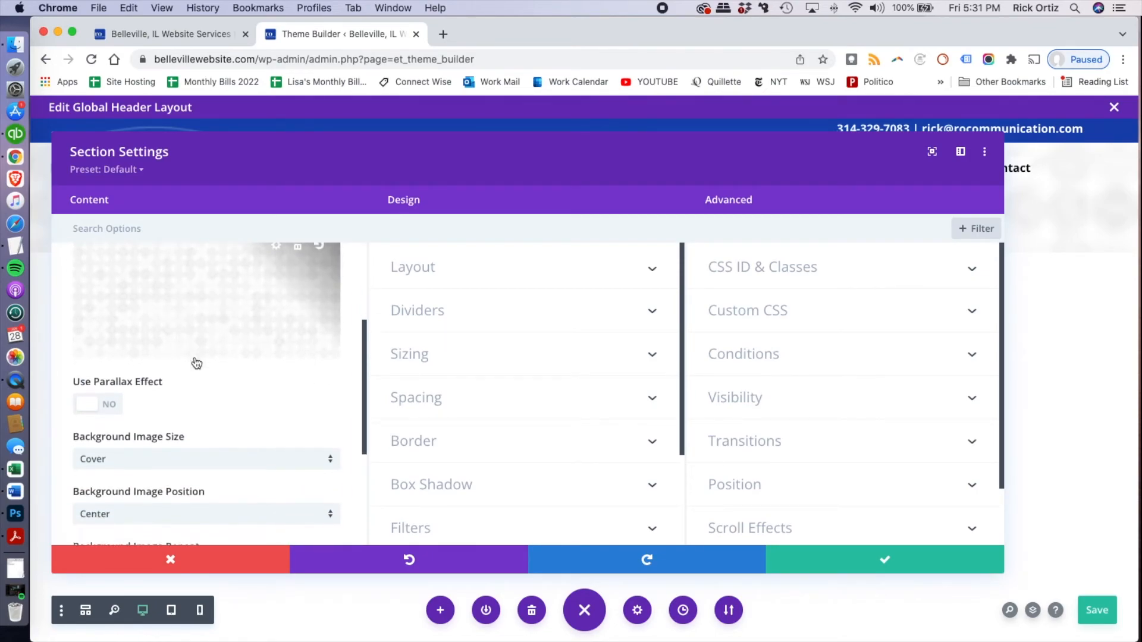
{"action": "left_click", "coordinate": [189, 407]}
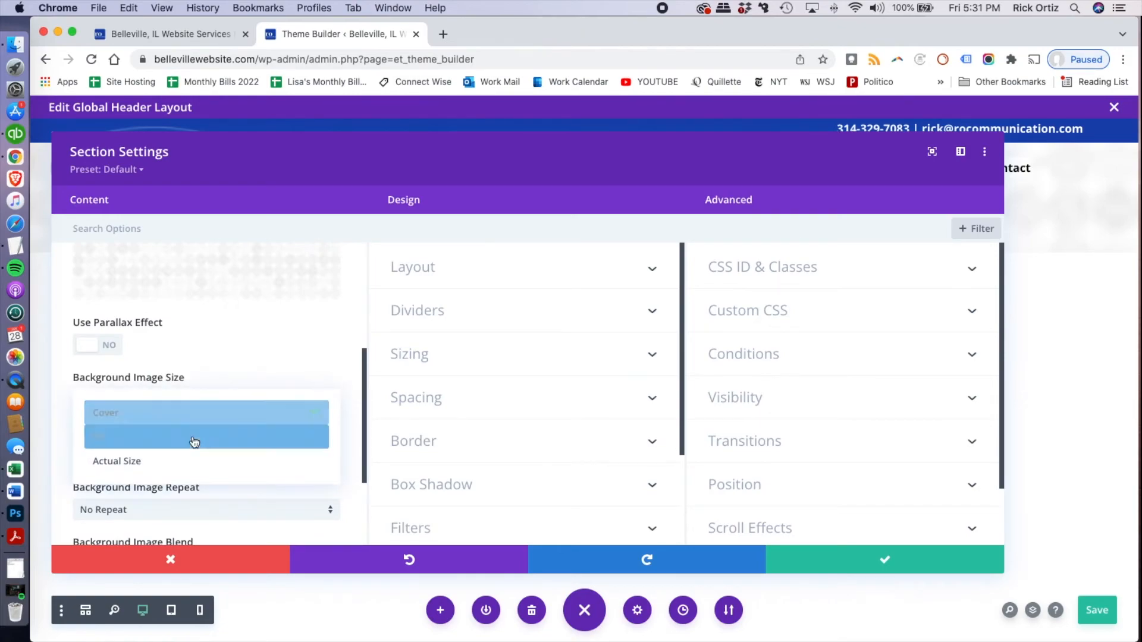
{"action": "left_click", "coordinate": [211, 461]}
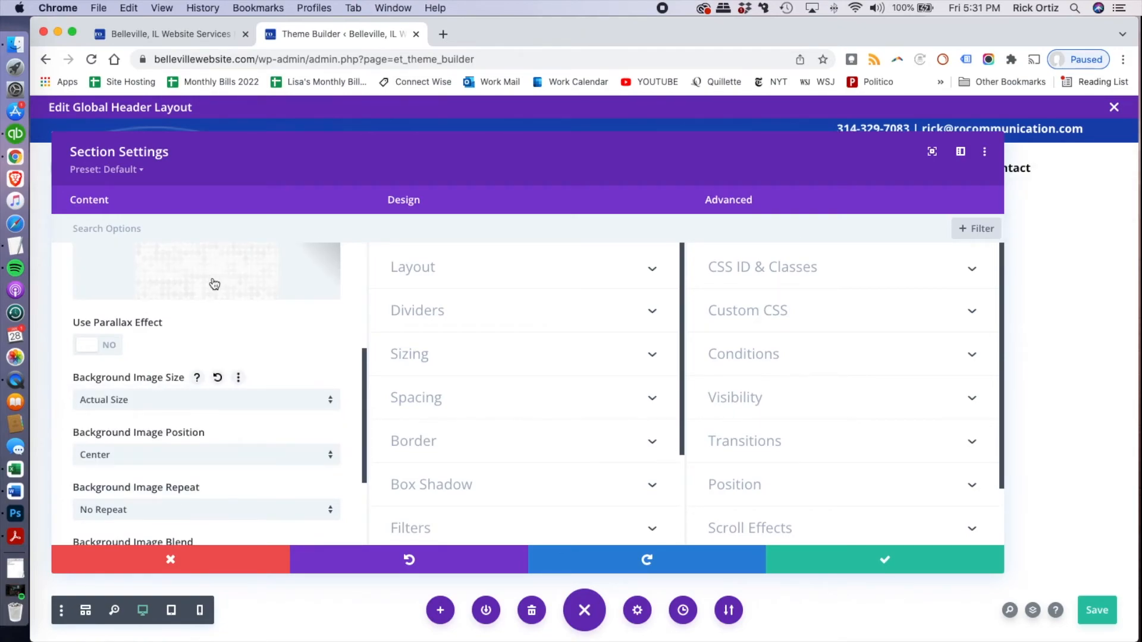
{"action": "left_click", "coordinate": [229, 454]}
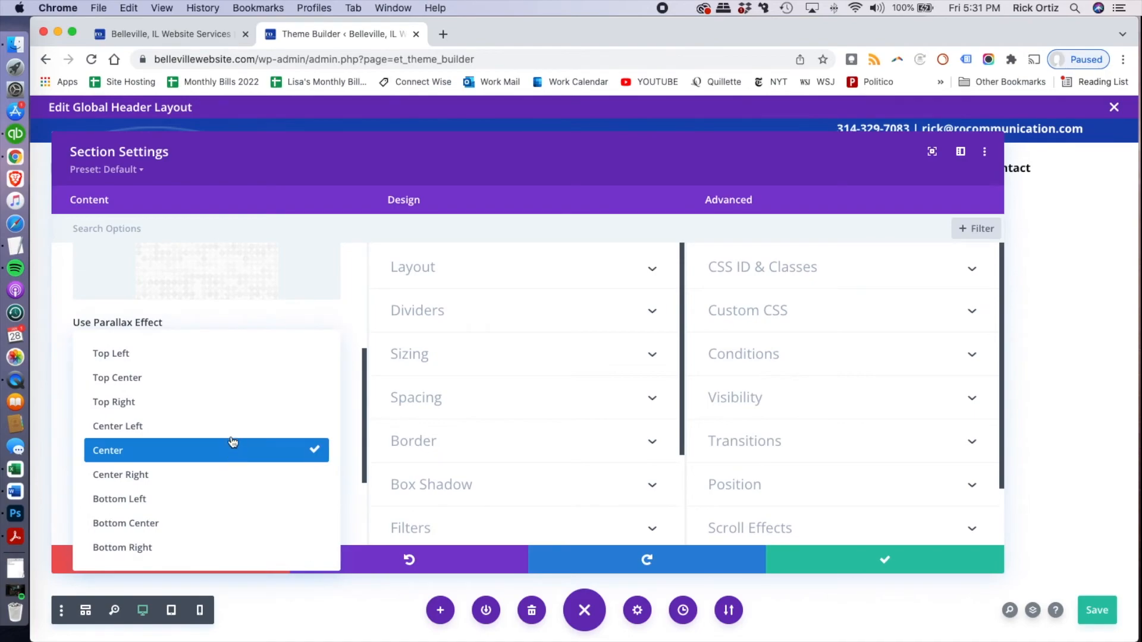
{"action": "left_click", "coordinate": [218, 453]}
{"action": "scroll", "coordinate": [224, 448], "scroll_direction": "down", "scroll_amount": 3}
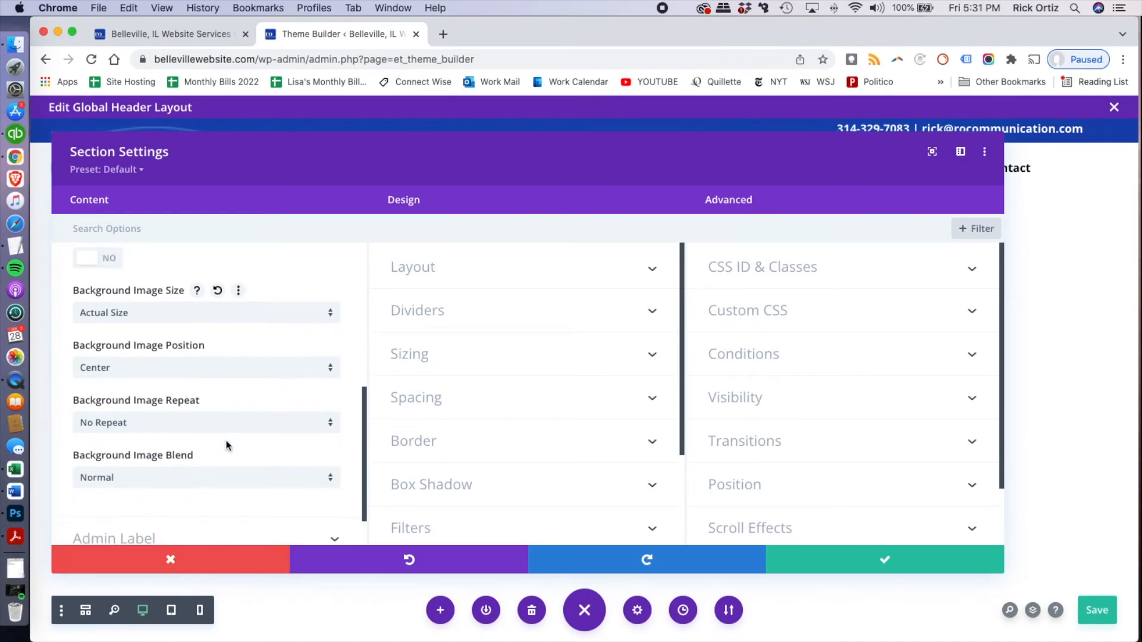
{"action": "left_click", "coordinate": [211, 426]}
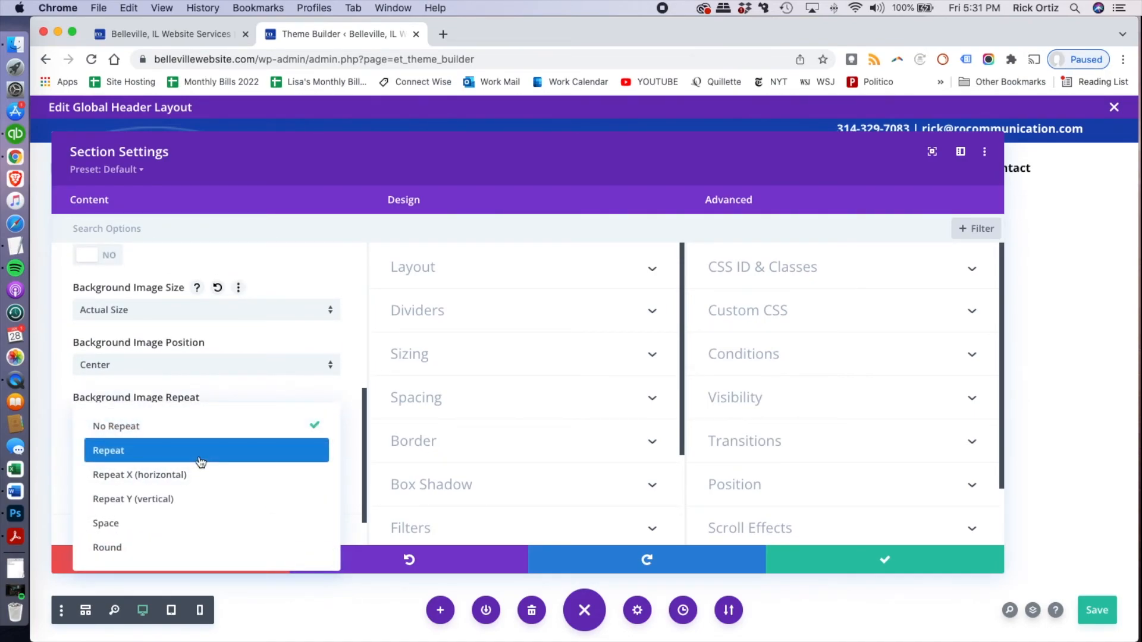
{"action": "left_click", "coordinate": [198, 452]}
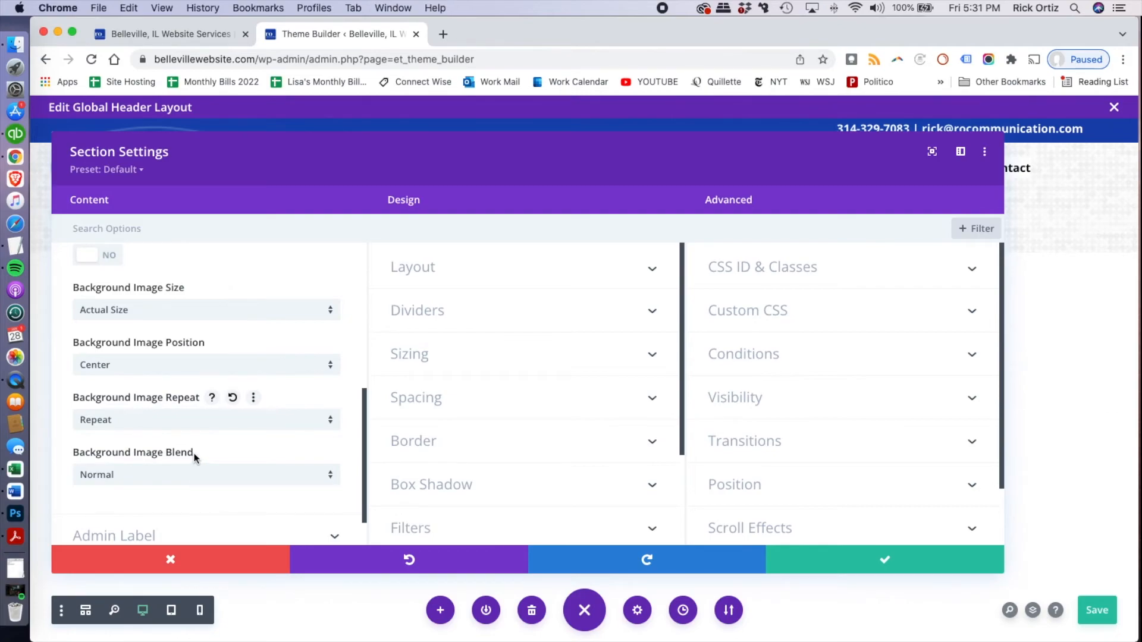
{"action": "scroll", "coordinate": [196, 446], "scroll_direction": "down", "scroll_amount": 1}
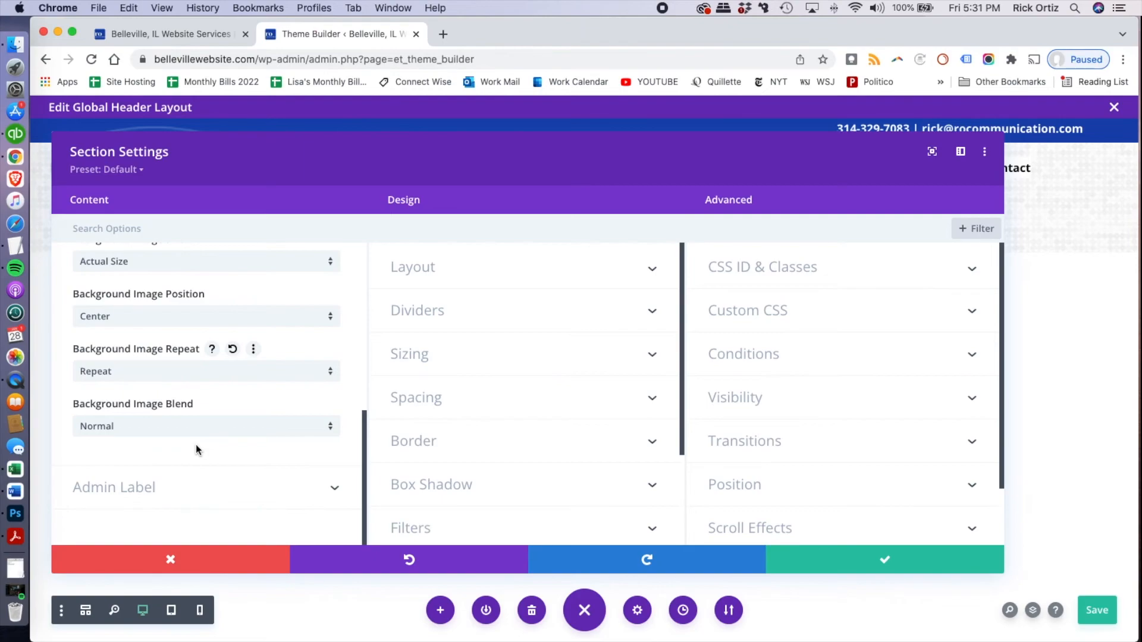
{"action": "left_click", "coordinate": [907, 562]}
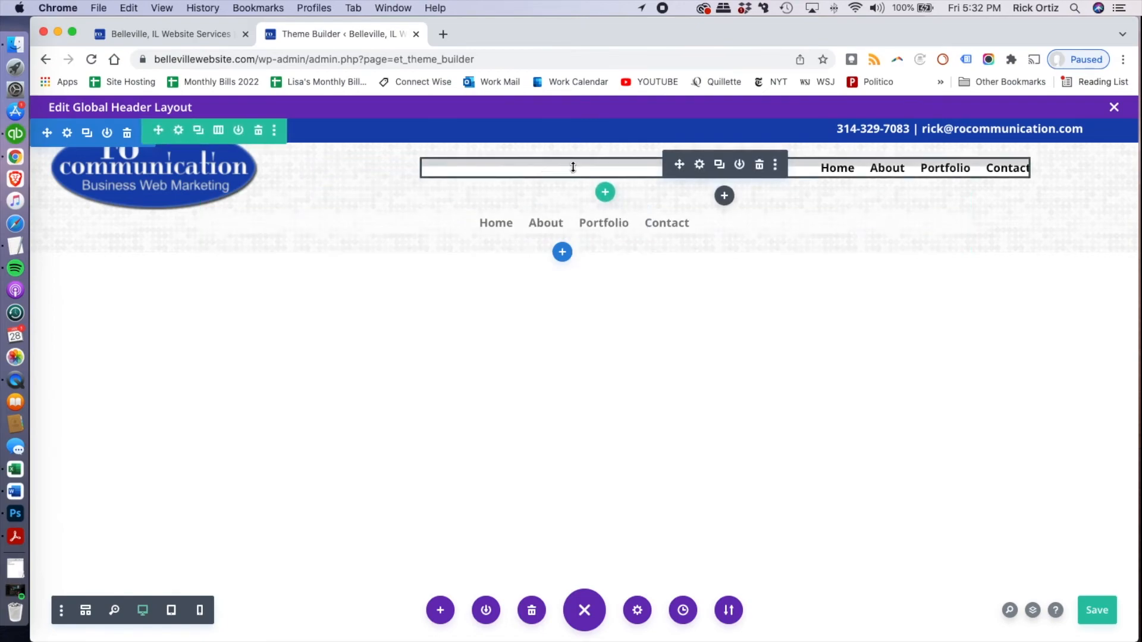
Make the desktop menu's background fully transparent white, rgba(255,255,255,0), and save its settings
{"action": "left_click", "coordinate": [700, 169]}
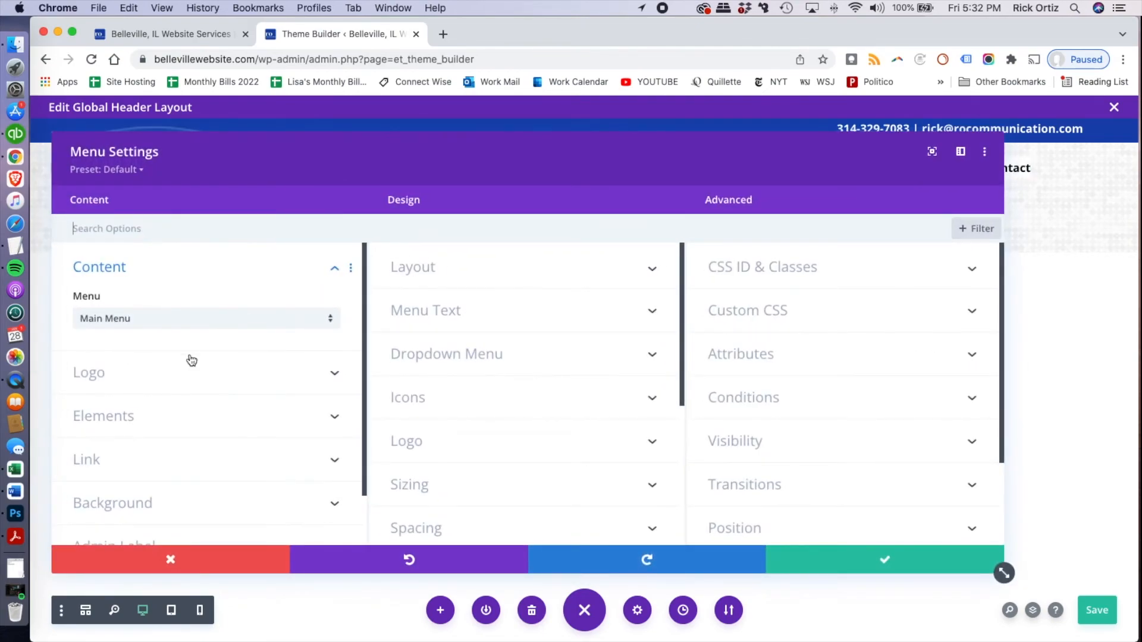
{"action": "scroll", "coordinate": [196, 432], "scroll_direction": "down", "scroll_amount": 2}
{"action": "left_click", "coordinate": [196, 433]}
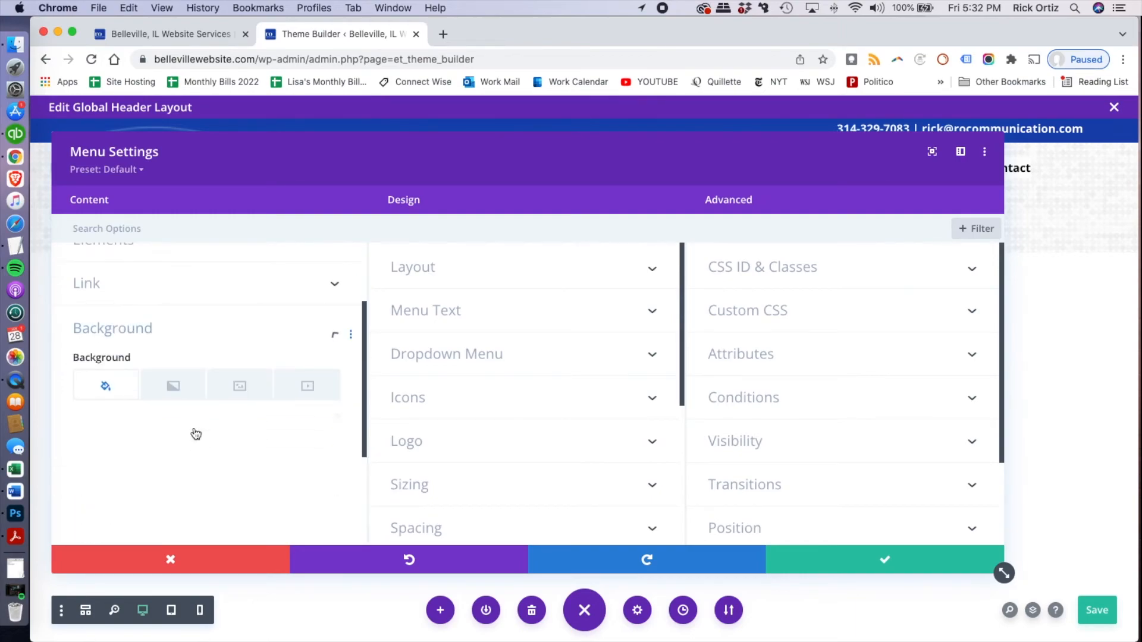
{"action": "left_click", "coordinate": [196, 431]}
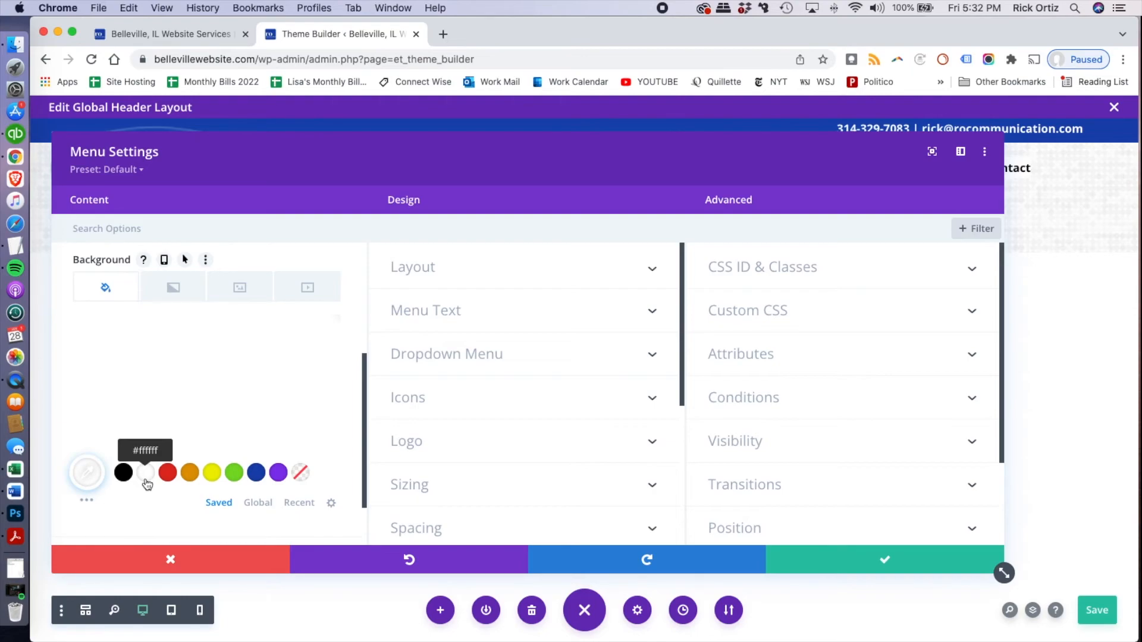
{"action": "left_click", "coordinate": [146, 474]}
{"action": "left_click", "coordinate": [87, 474]}
{"action": "left_click_drag", "start_coordinate": [325, 337], "coordinate": [320, 448]}
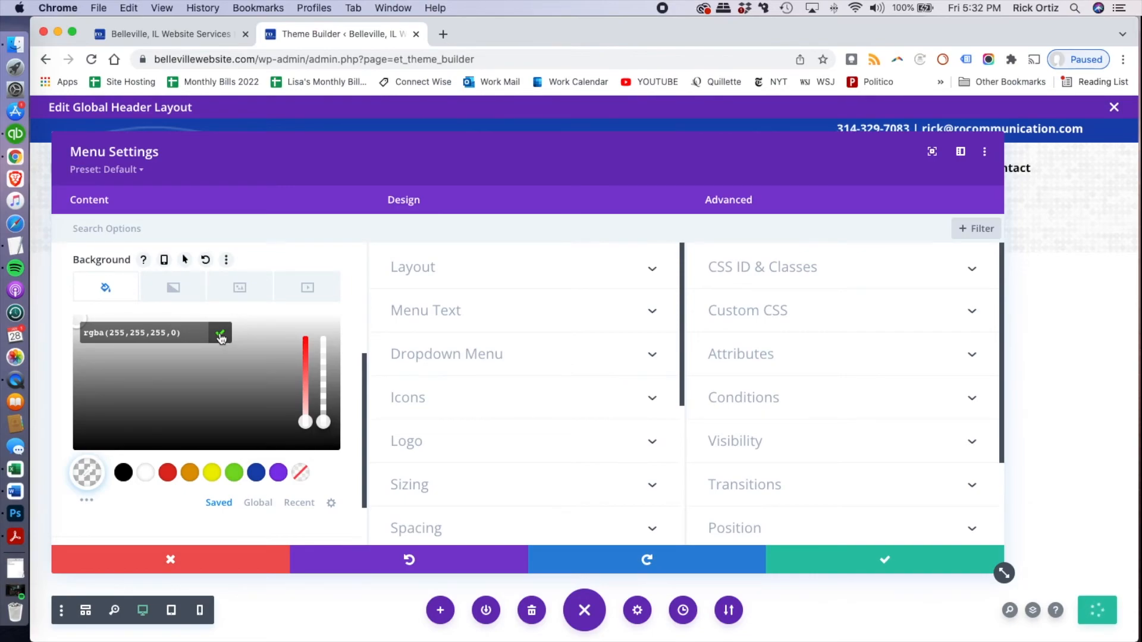
{"action": "left_click", "coordinate": [220, 338]}
{"action": "left_click", "coordinate": [851, 570]}
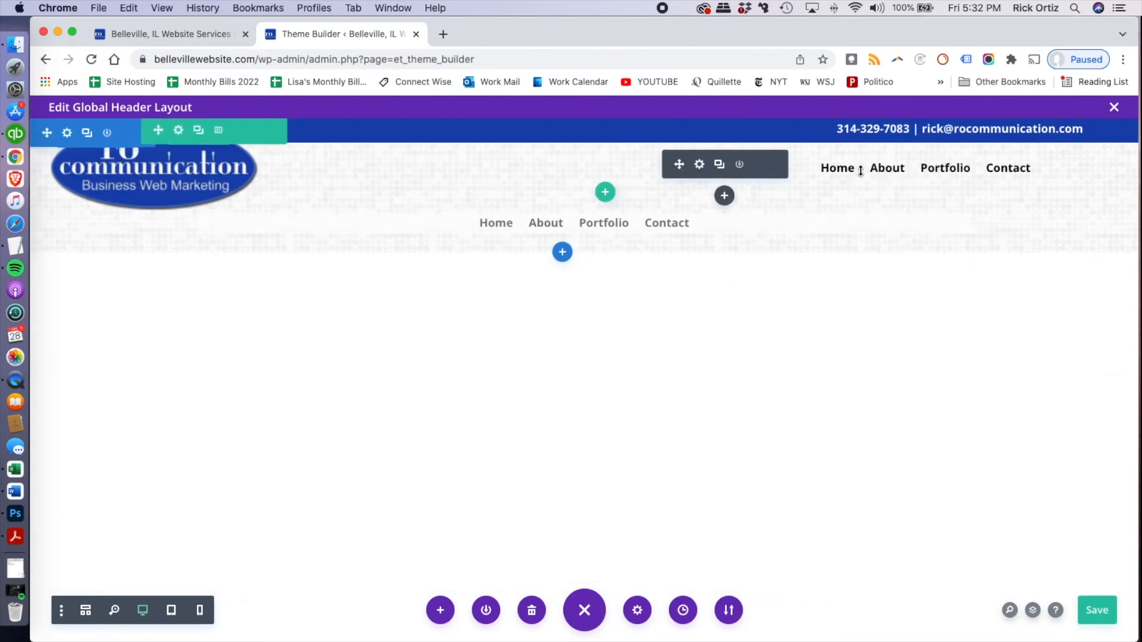
Give the duplicated centered menu the transparent background rgba(255,255,255,0) and save its settings
{"action": "mouse_move", "coordinate": [585, 224]}
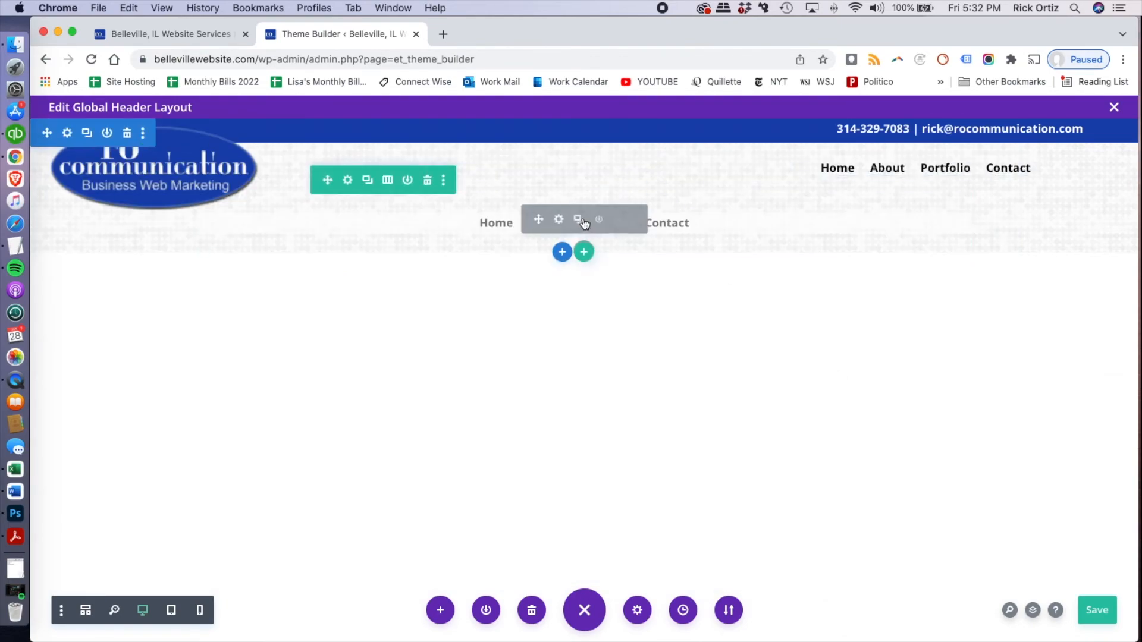
{"action": "left_click", "coordinate": [559, 221]}
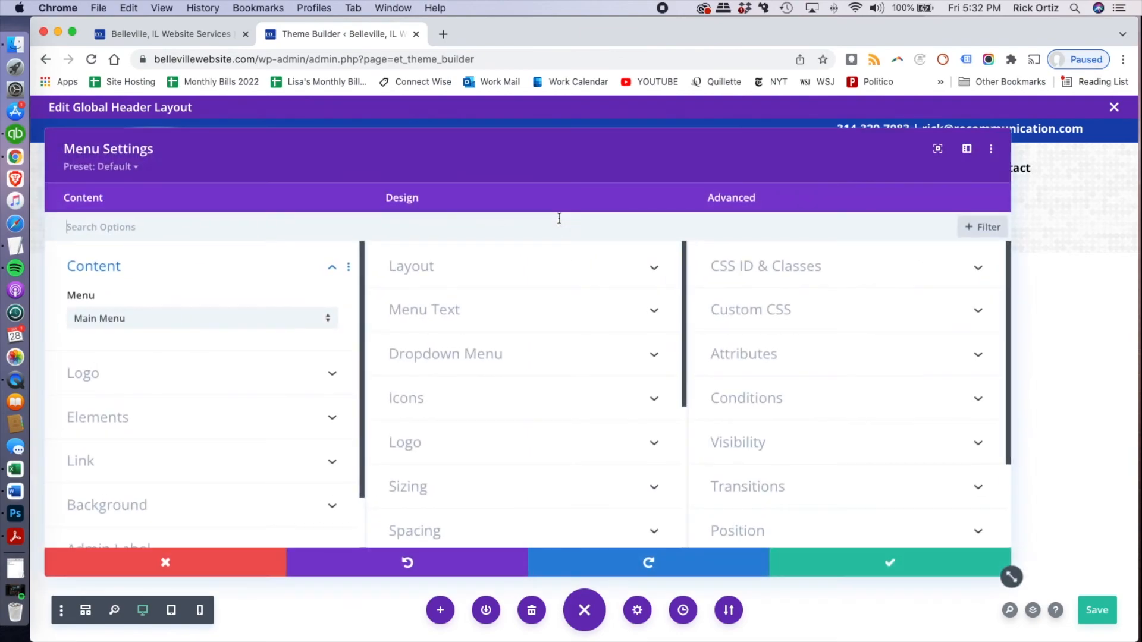
{"action": "left_click", "coordinate": [248, 517]}
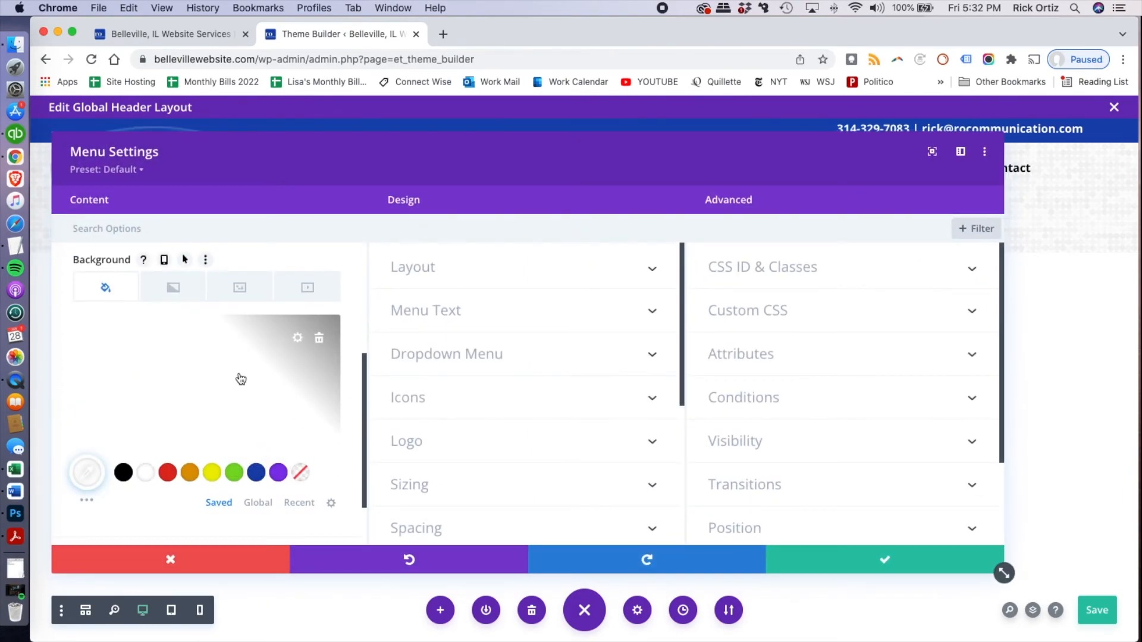
{"action": "left_click", "coordinate": [147, 474]}
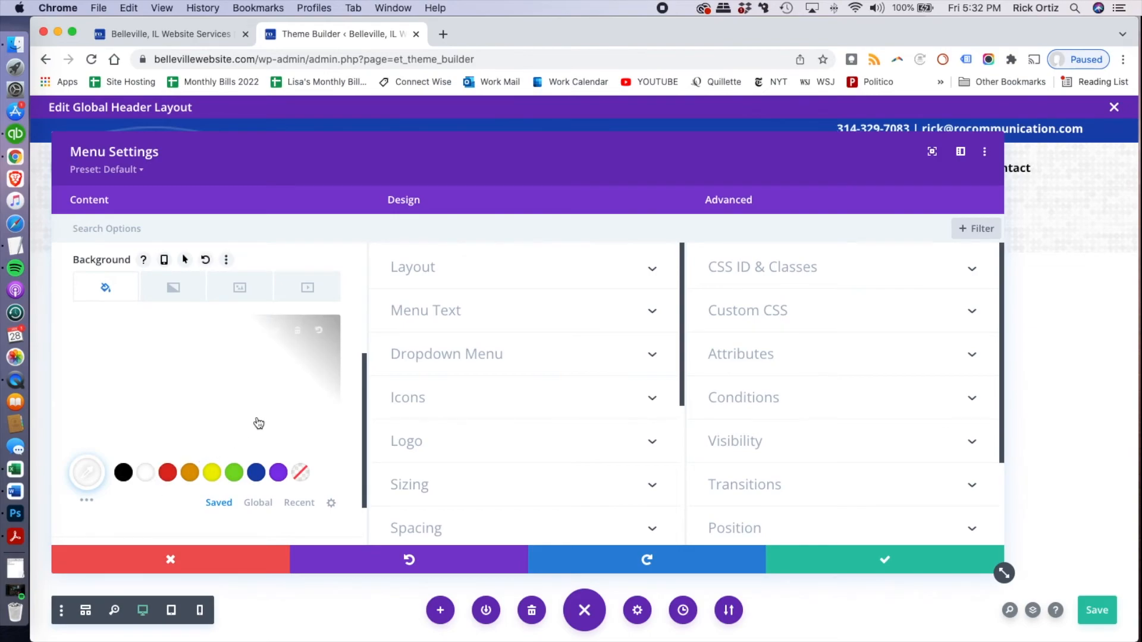
{"action": "left_click", "coordinate": [90, 472]}
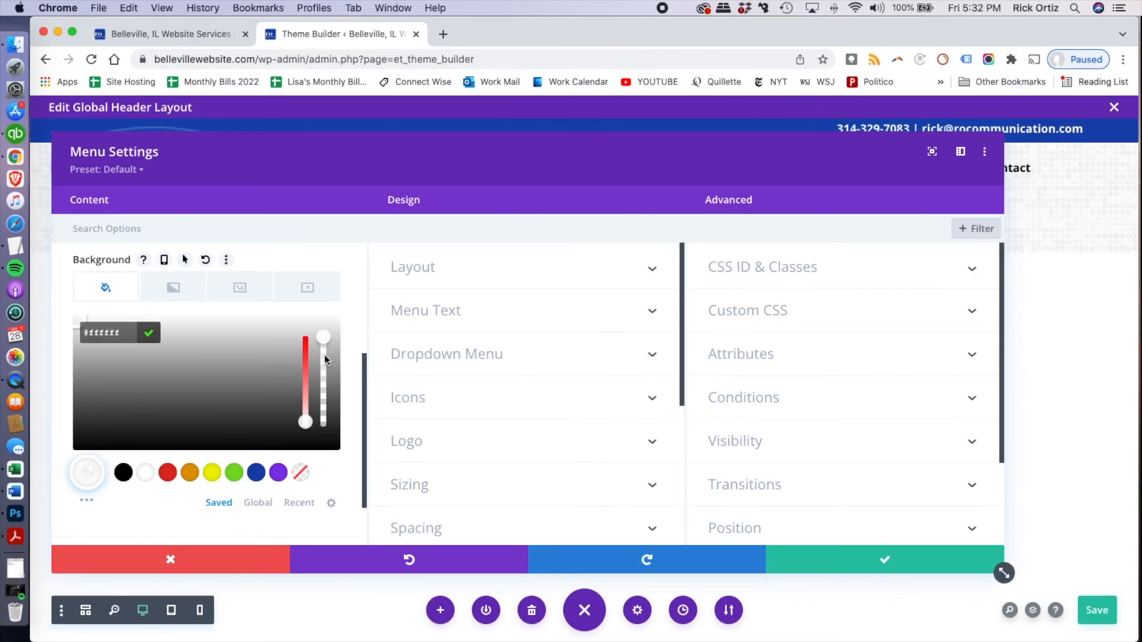
{"action": "left_click_drag", "start_coordinate": [323, 338], "coordinate": [324, 447]}
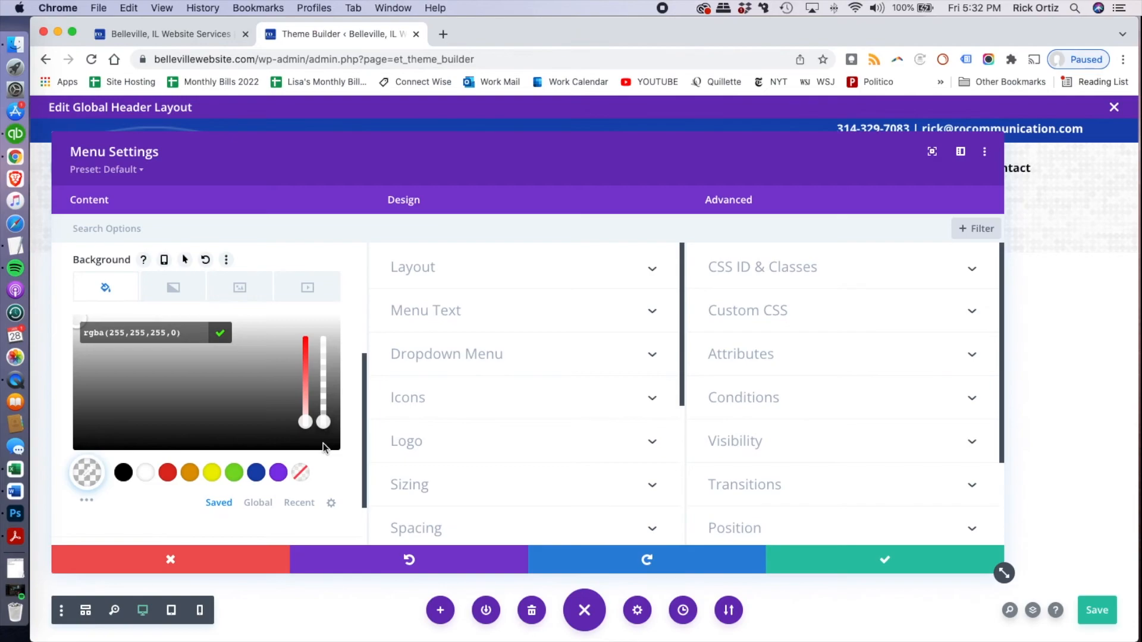
{"action": "left_click", "coordinate": [834, 562]}
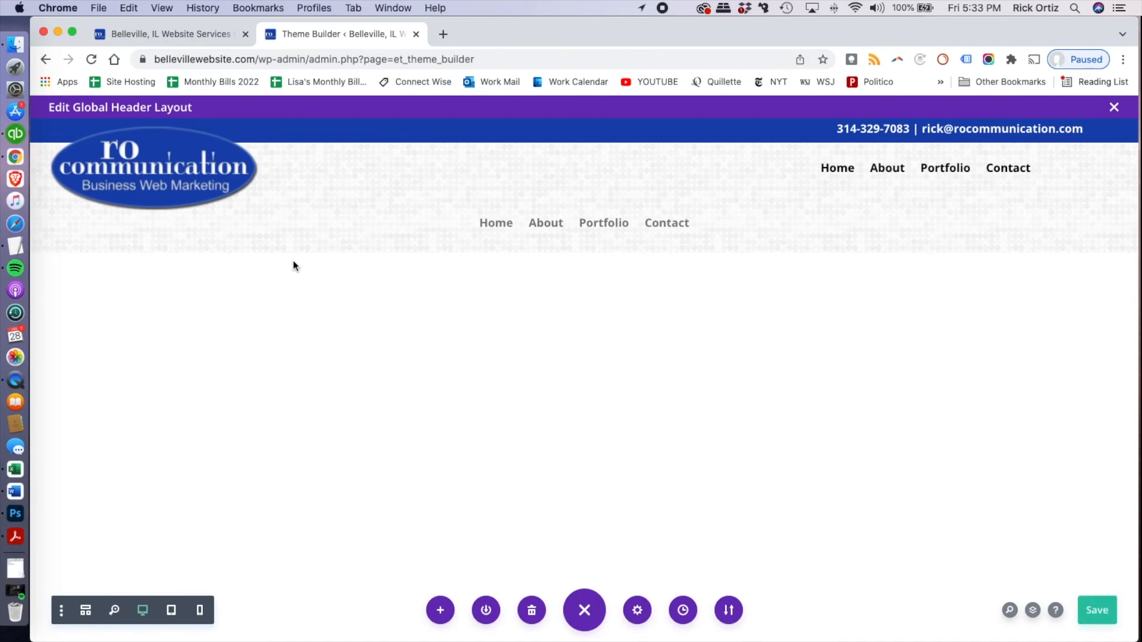
Set the width of the row holding the duplicated centered menu to 100% and its max width to 2100
{"action": "left_click_drag", "start_coordinate": [150, 172], "coordinate": [320, 187]}
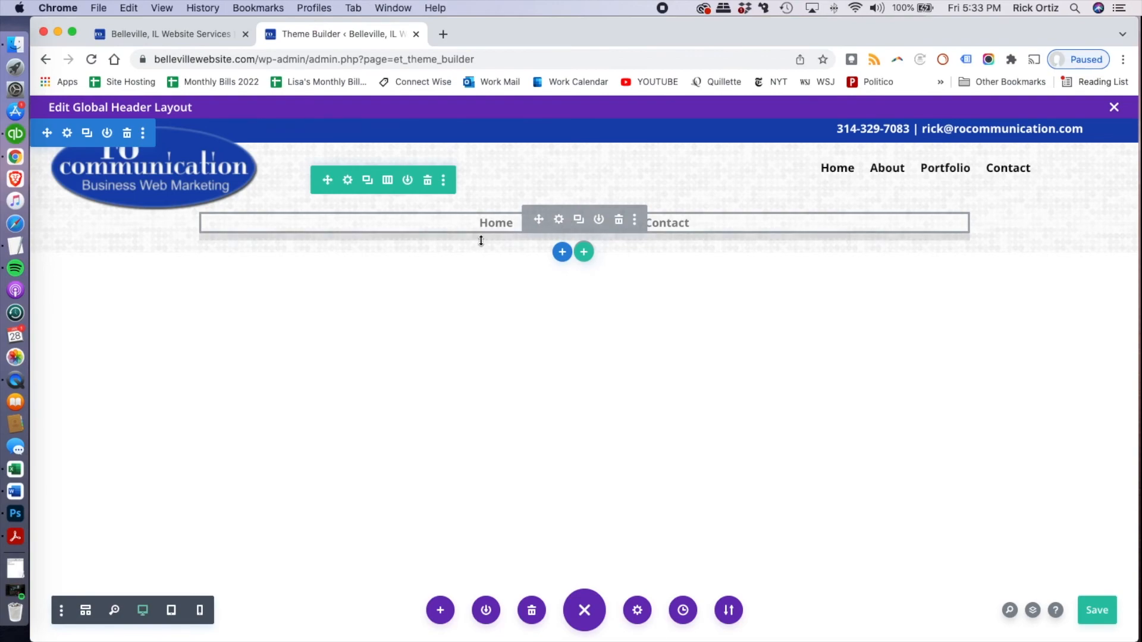
{"action": "left_click", "coordinate": [348, 180]}
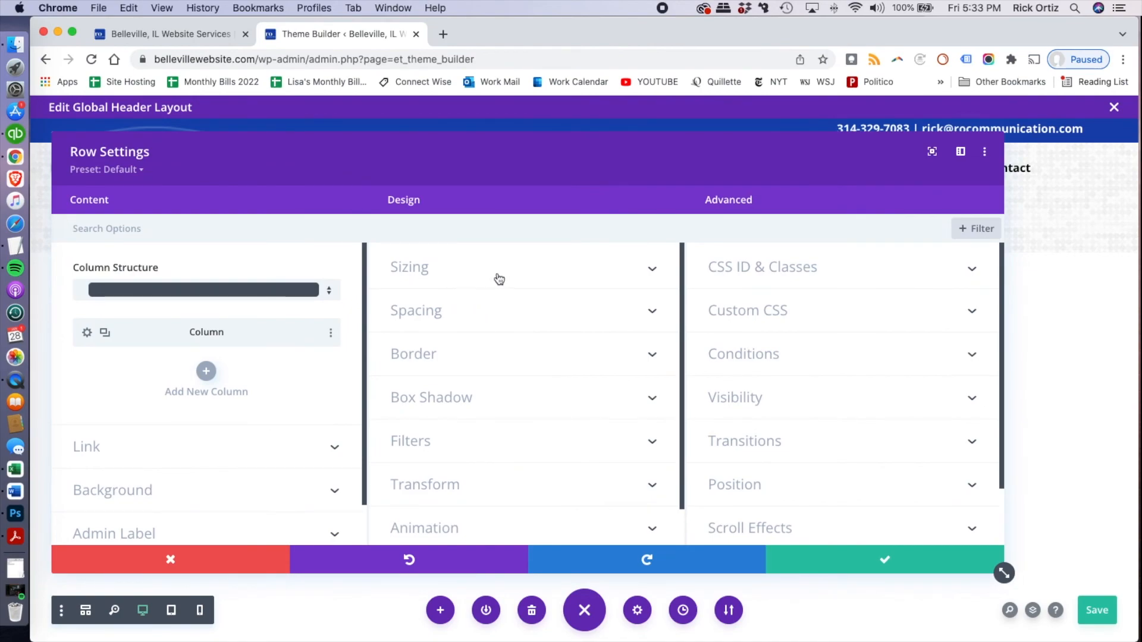
{"action": "left_click", "coordinate": [525, 278]}
{"action": "scroll", "coordinate": [562, 339], "scroll_direction": "down", "scroll_amount": 3}
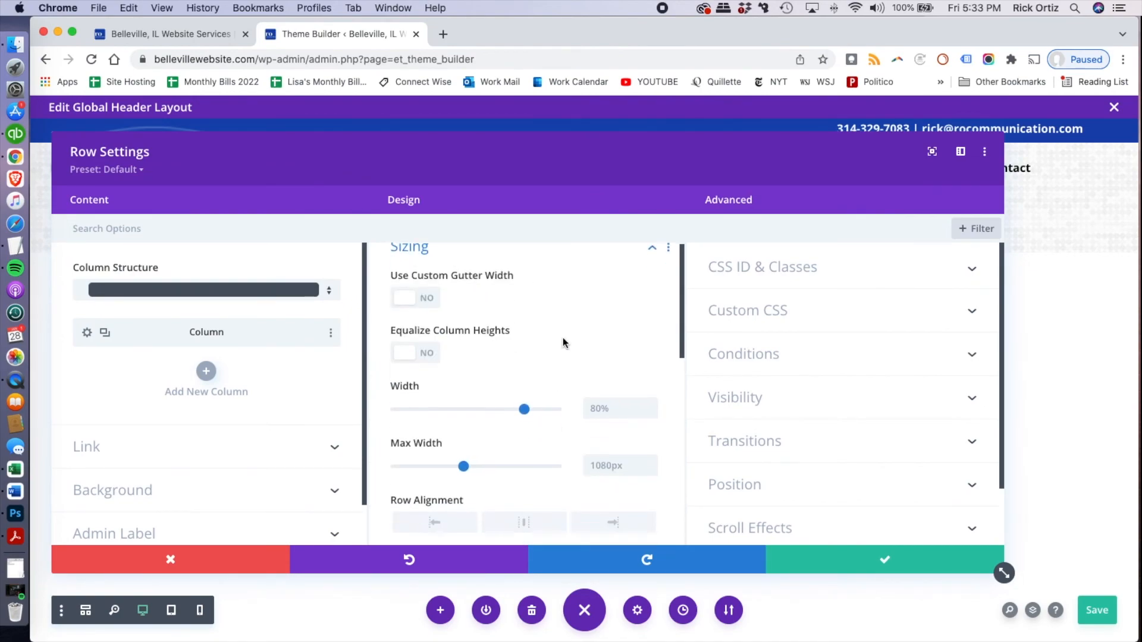
{"action": "left_click_drag", "start_coordinate": [526, 345], "coordinate": [563, 348]}
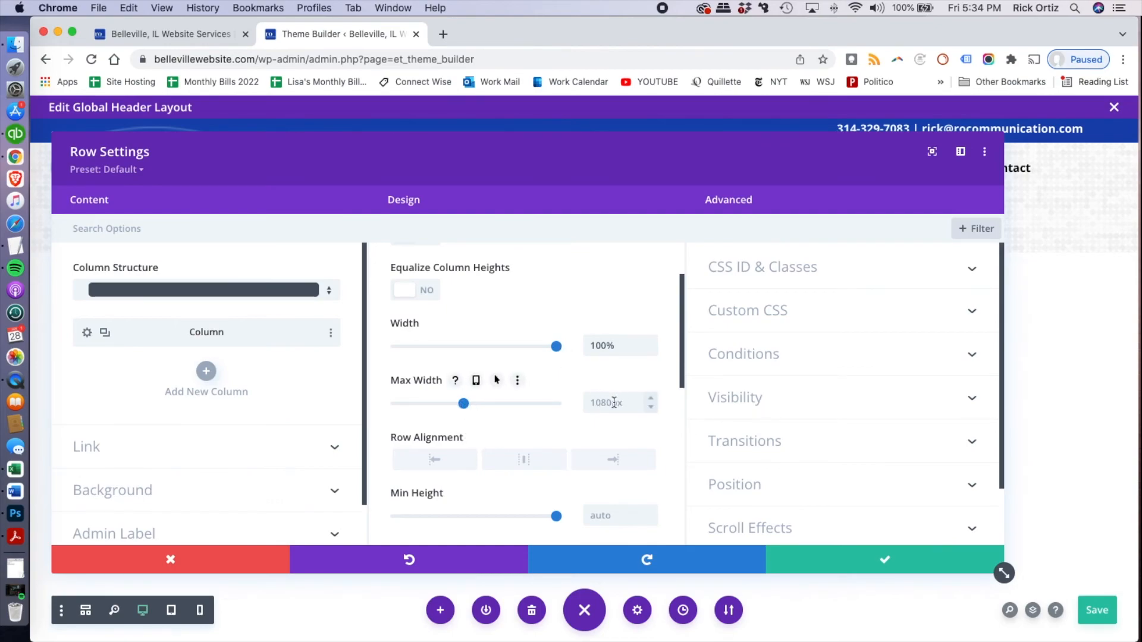
{"action": "type", "text": "2100"}
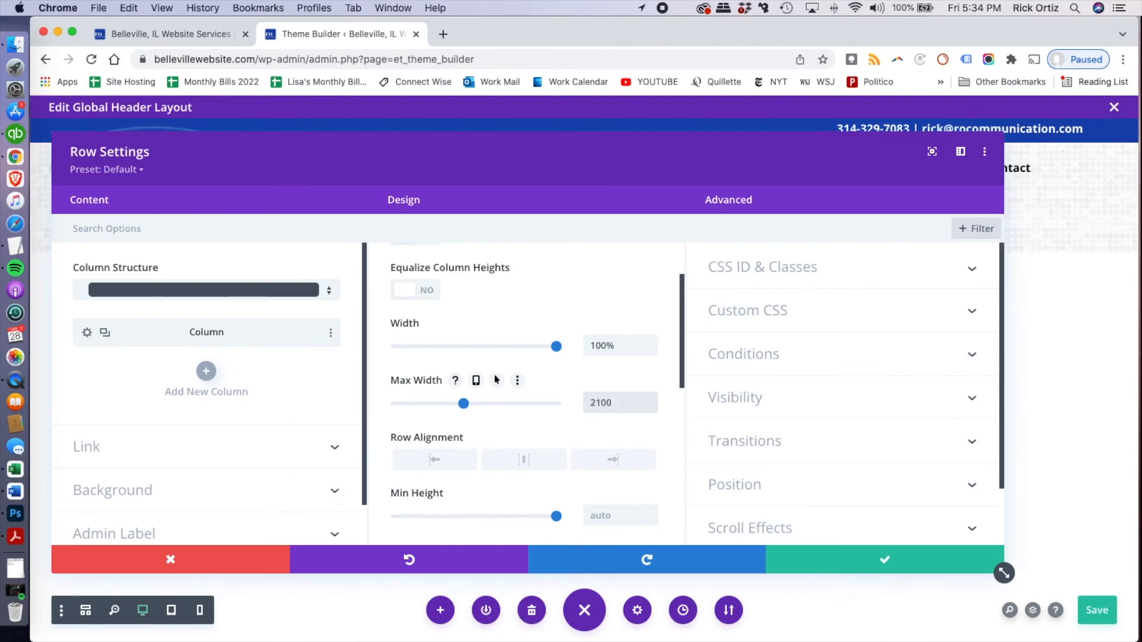
{"action": "scroll", "coordinate": [524, 410], "scroll_direction": "up", "scroll_amount": 2}
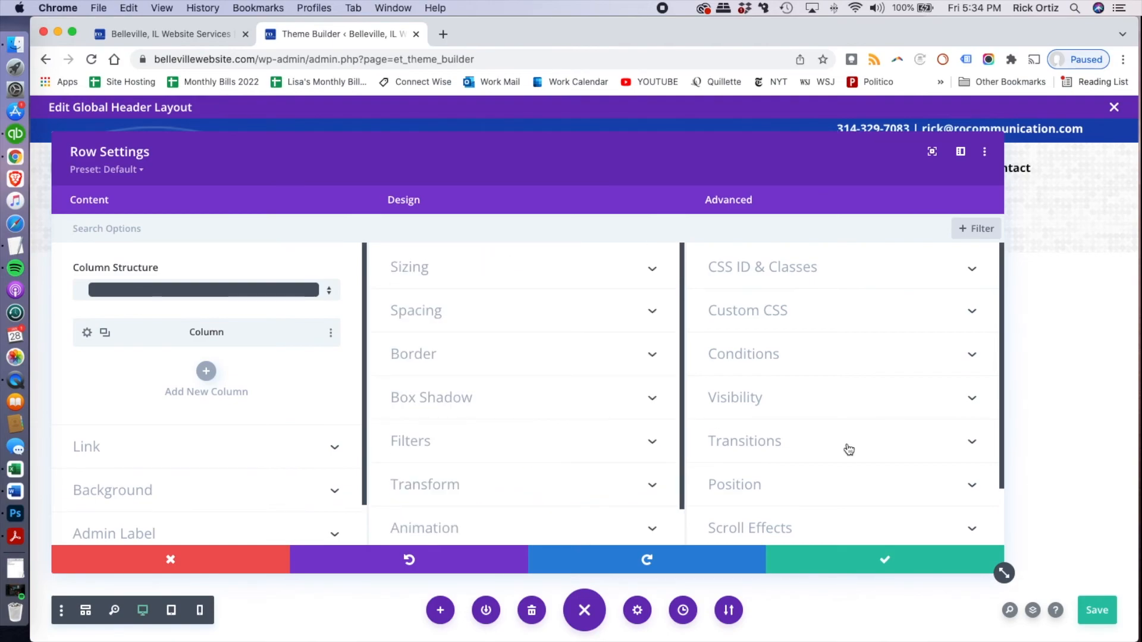
Disable the centered menu's row on Desktop and save the row settings
{"action": "scroll", "coordinate": [853, 461], "scroll_direction": "down", "scroll_amount": 2}
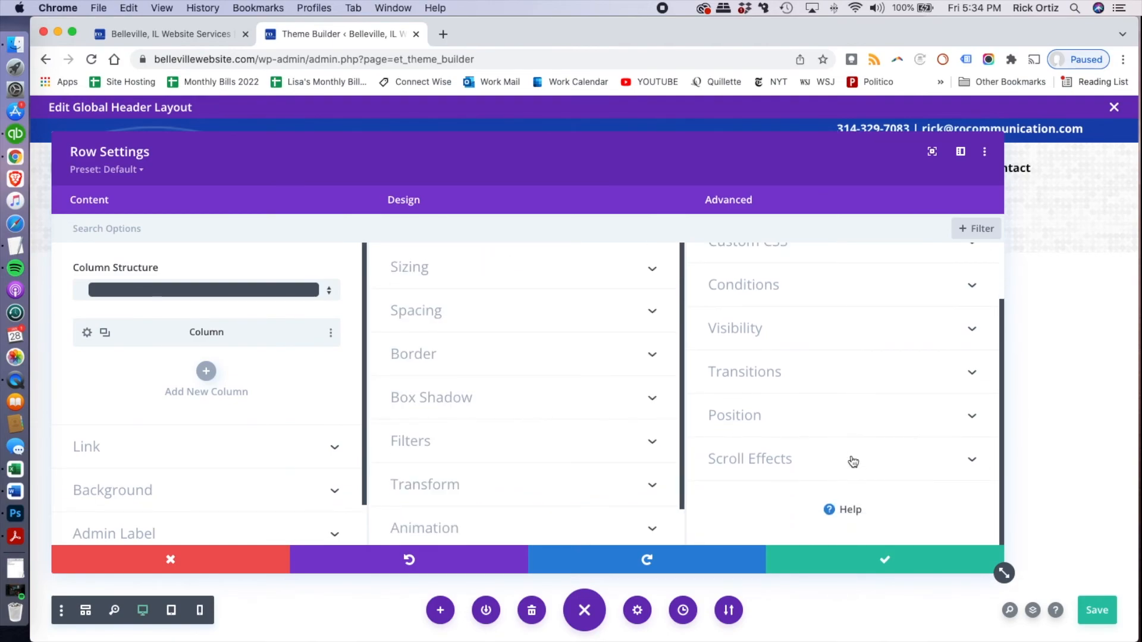
{"action": "left_click", "coordinate": [816, 328]}
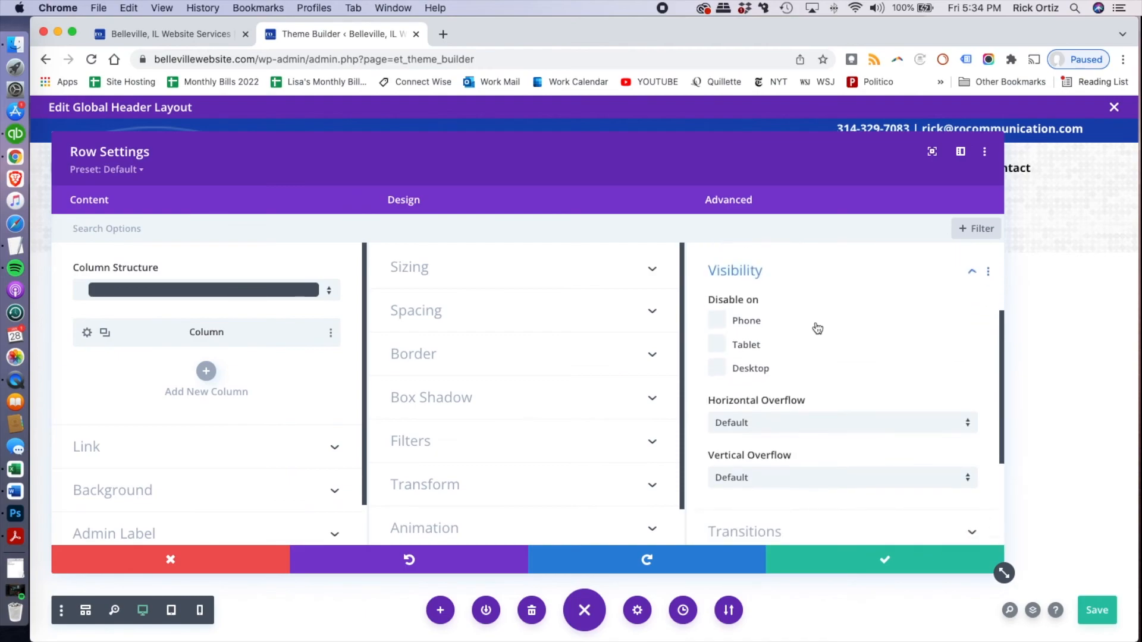
{"action": "scroll", "coordinate": [818, 328], "scroll_direction": "down", "scroll_amount": 1}
{"action": "left_click", "coordinate": [720, 330]}
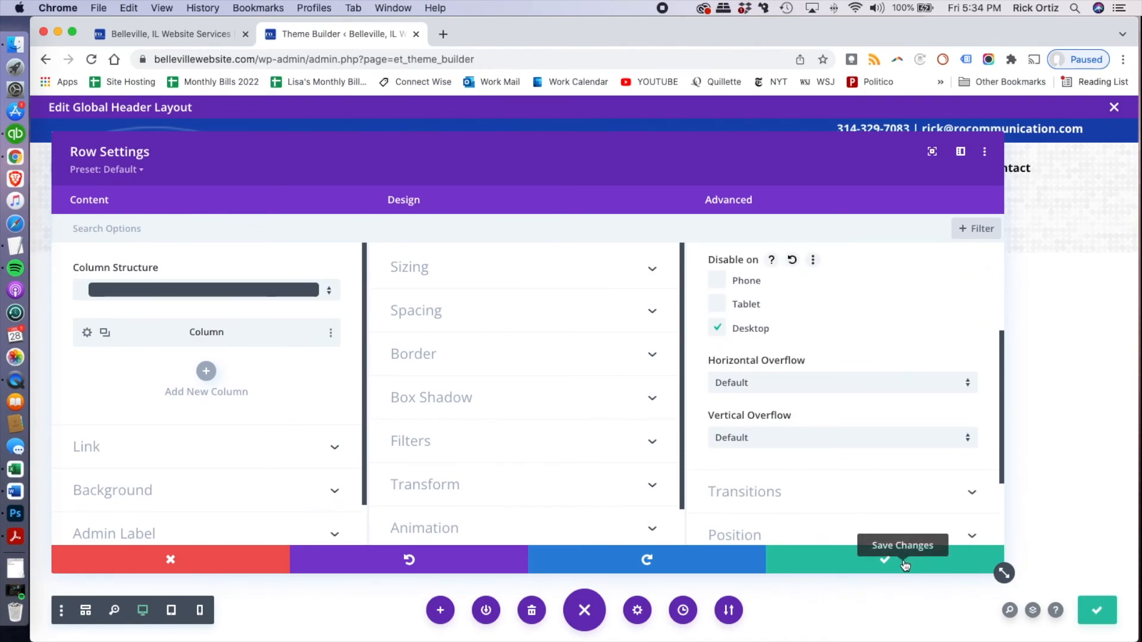
{"action": "left_click", "coordinate": [904, 565]}
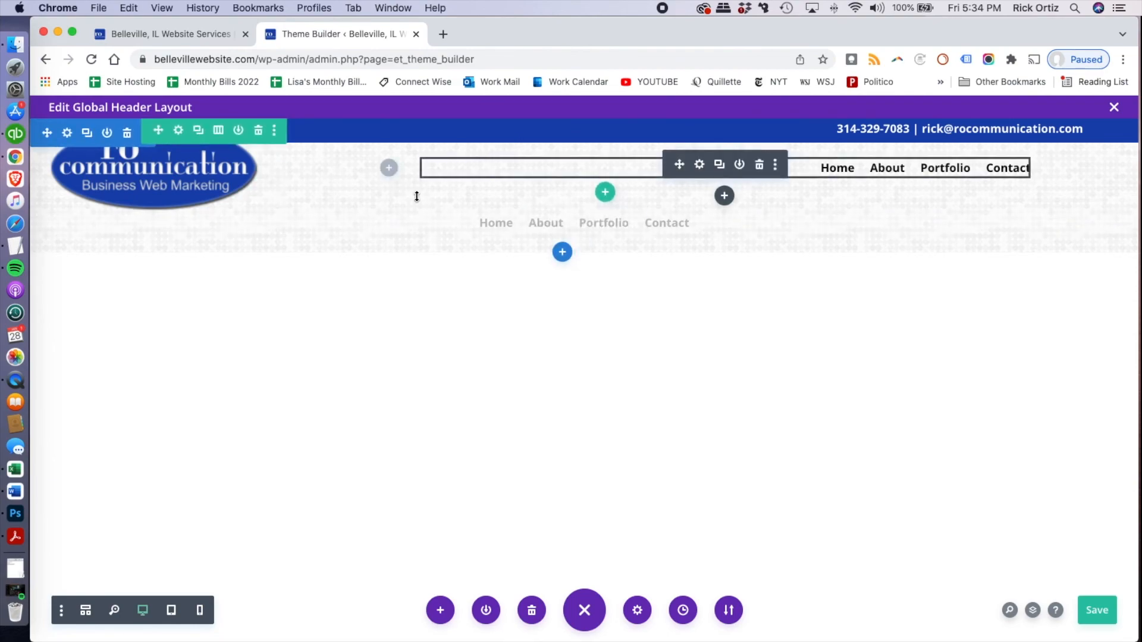
Set the Sticky Position of the section holding the logo and menus to Stick to Top and save its settings
{"action": "left_click", "coordinate": [68, 132]}
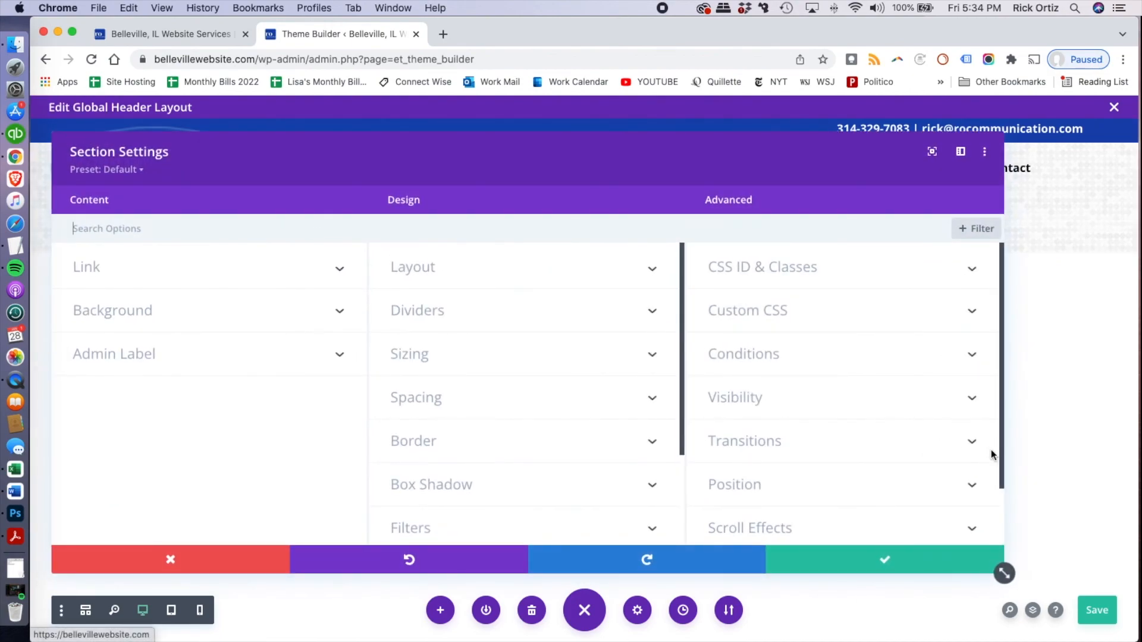
{"action": "scroll", "coordinate": [825, 449], "scroll_direction": "down", "scroll_amount": 1}
{"action": "left_click", "coordinate": [826, 459]}
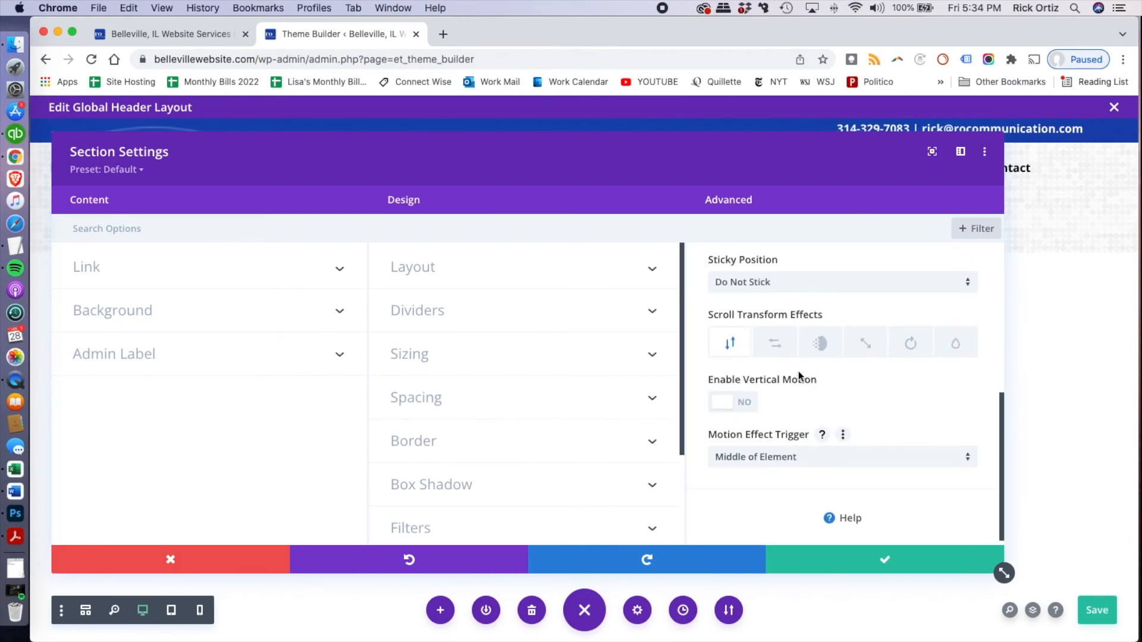
{"action": "left_click", "coordinate": [843, 283]}
{"action": "left_click", "coordinate": [807, 319]}
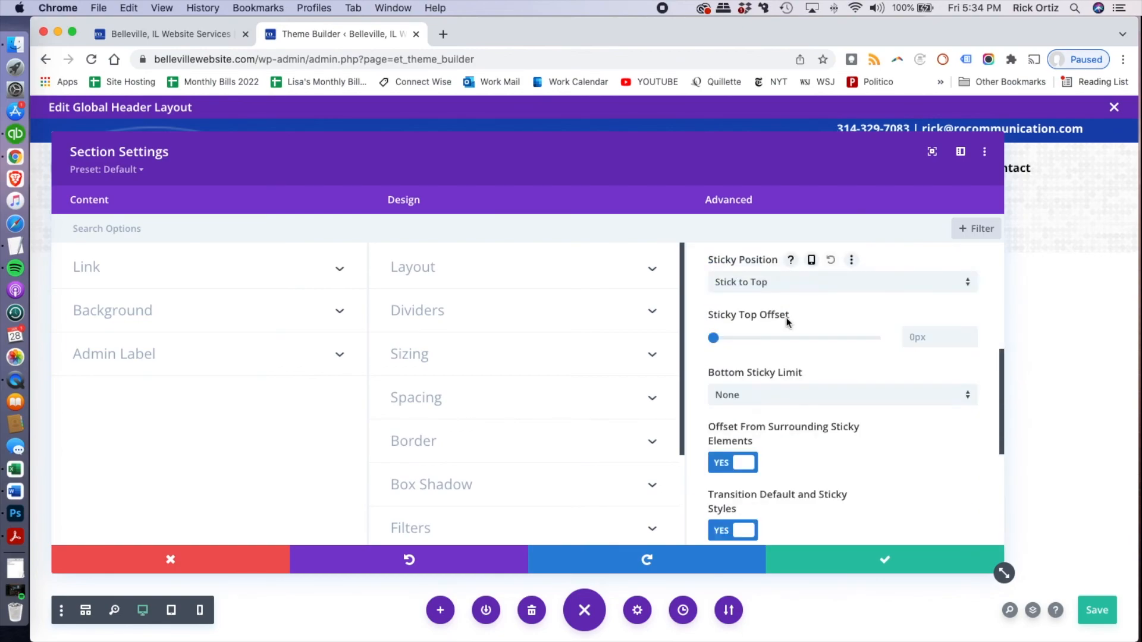
{"action": "left_click", "coordinate": [919, 564]}
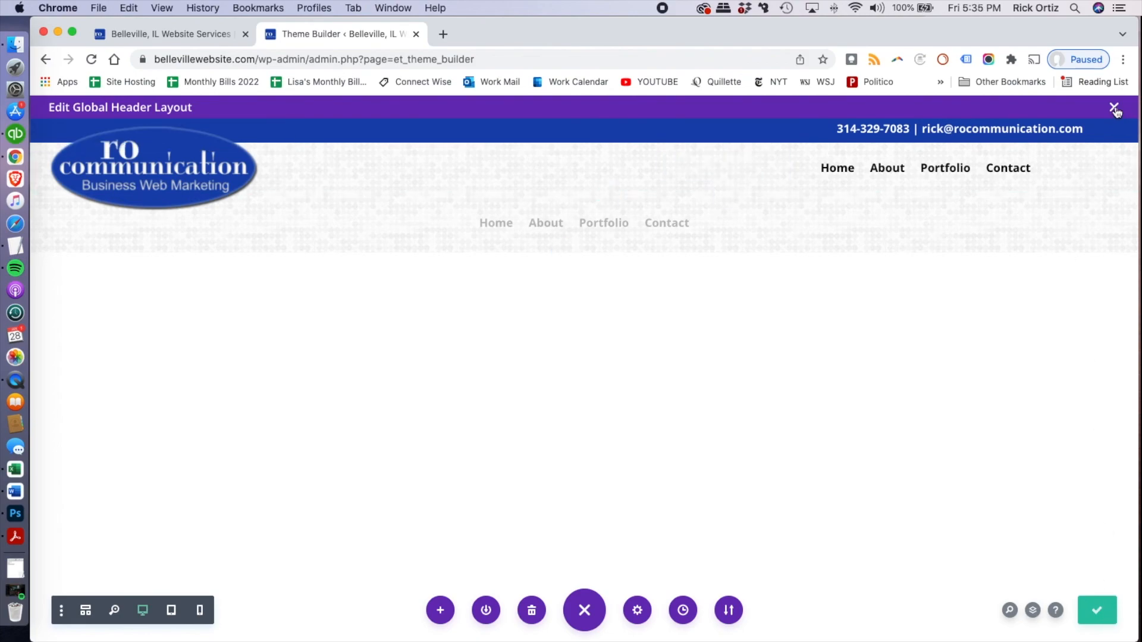
Save the global header layout, close its editor and save the Theme Builder changes
{"action": "left_click", "coordinate": [1098, 610]}
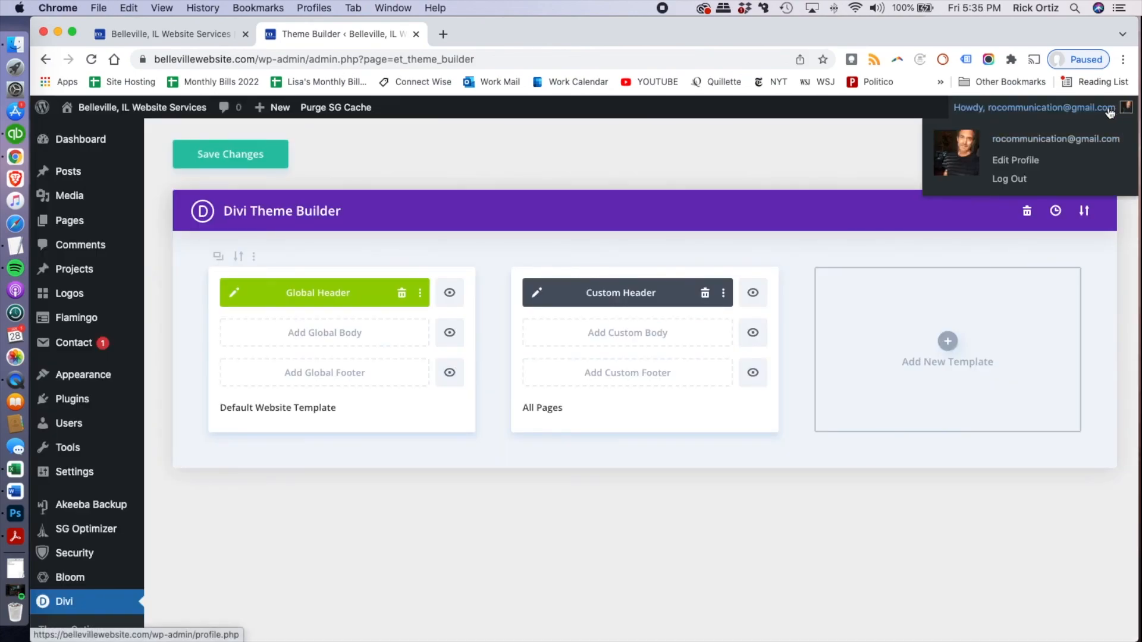
{"action": "left_click", "coordinate": [248, 155]}
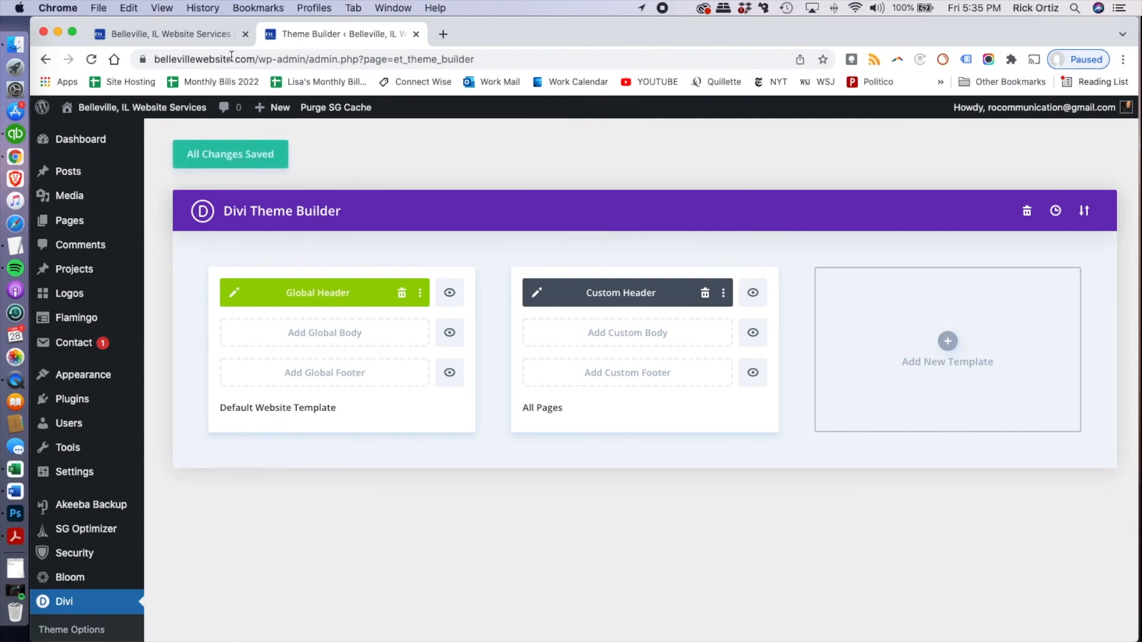
Examine how the header behaves on the live home page while scrolling and in a narrowed browser window
{"action": "left_click", "coordinate": [199, 37]}
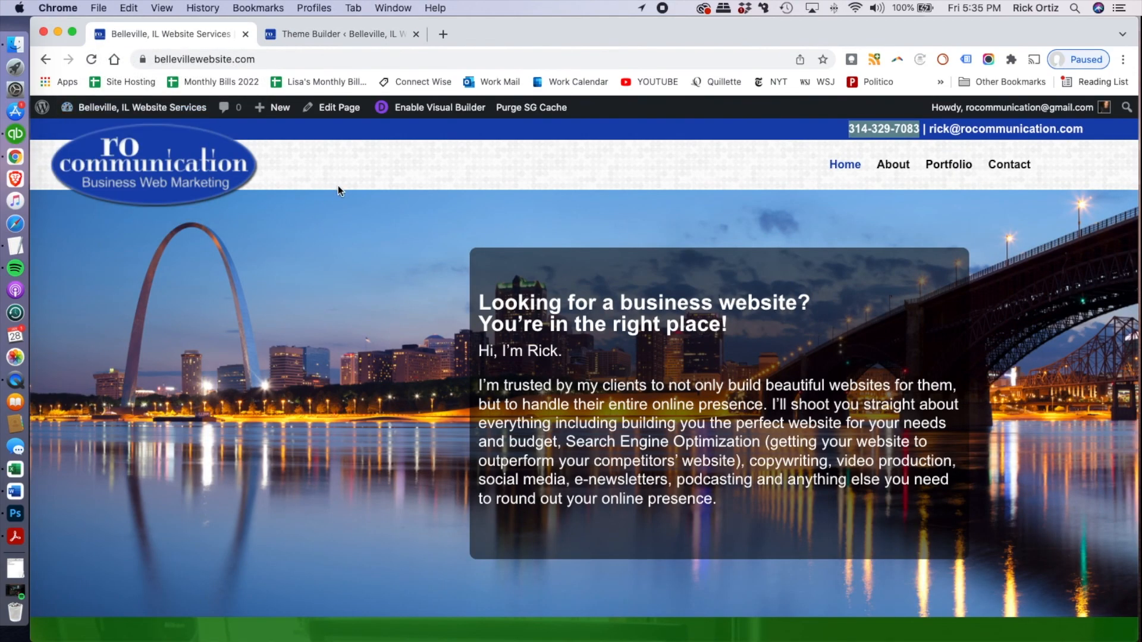
{"action": "scroll", "coordinate": [345, 281], "scroll_direction": "down", "scroll_amount": 6}
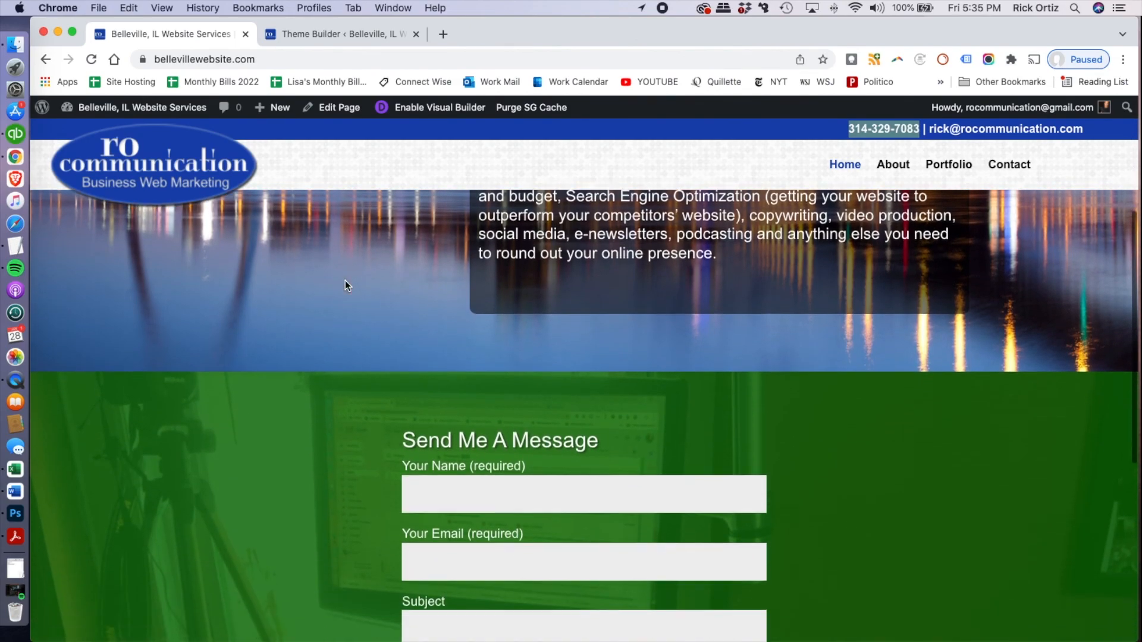
{"action": "scroll", "coordinate": [345, 280], "scroll_direction": "down", "scroll_amount": 3}
{"action": "scroll", "coordinate": [345, 280], "scroll_direction": "up", "scroll_amount": 10}
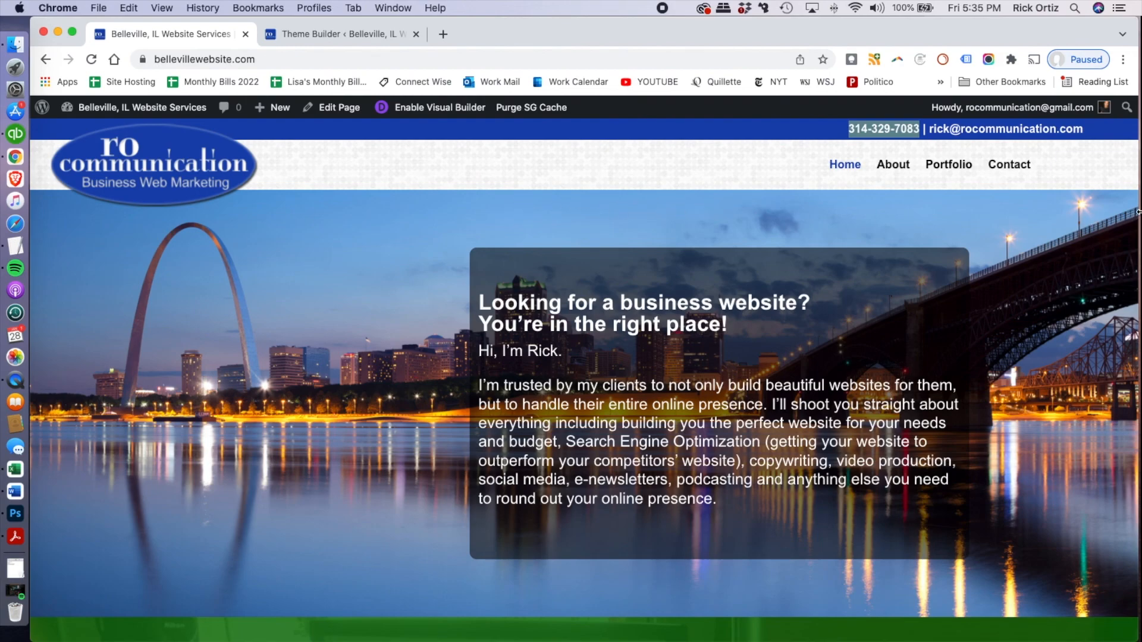
{"action": "left_click_drag", "start_coordinate": [1120, 215], "coordinate": [631, 235]}
{"action": "left_click", "coordinate": [350, 272]}
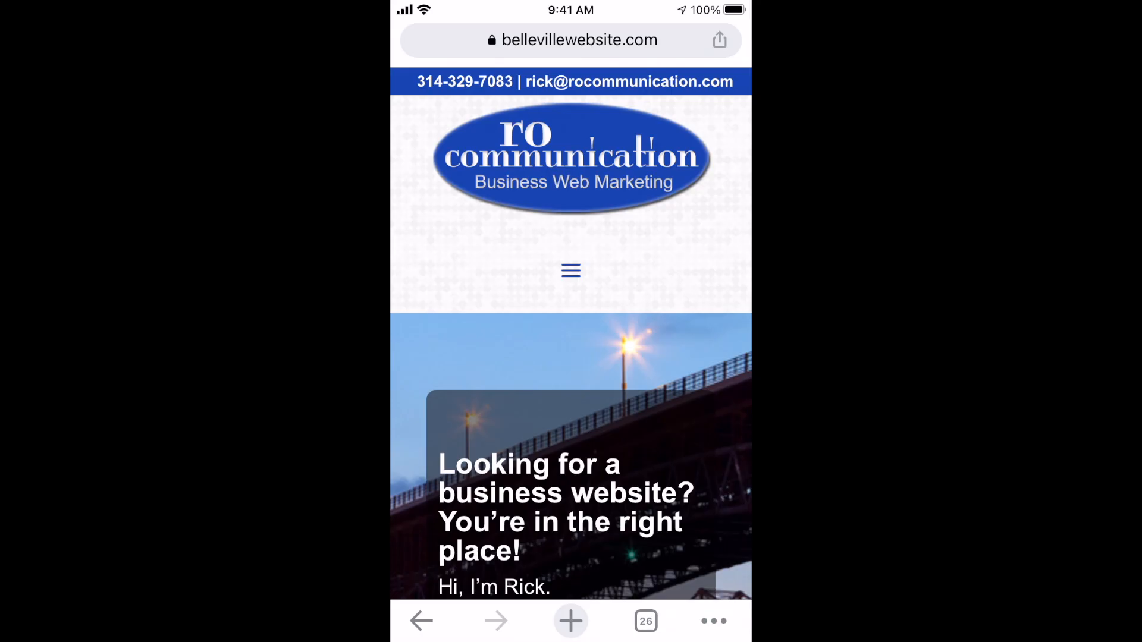
Examine how the header behaves on a phone while scrolling down the live home page and back to its beginning
{"action": "scroll", "coordinate": [571, 416], "scroll_direction": "down", "scroll_amount": 10}
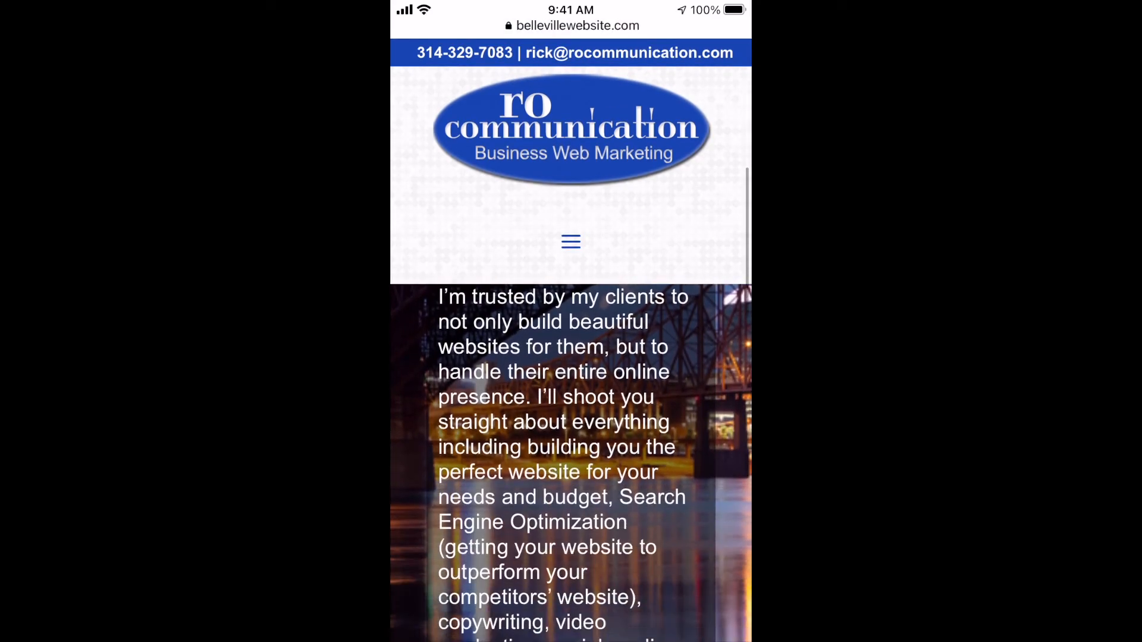
{"action": "scroll", "coordinate": [571, 416], "scroll_direction": "down", "scroll_amount": 5}
{"action": "scroll", "coordinate": [570, 416], "scroll_direction": "up", "scroll_amount": 5}
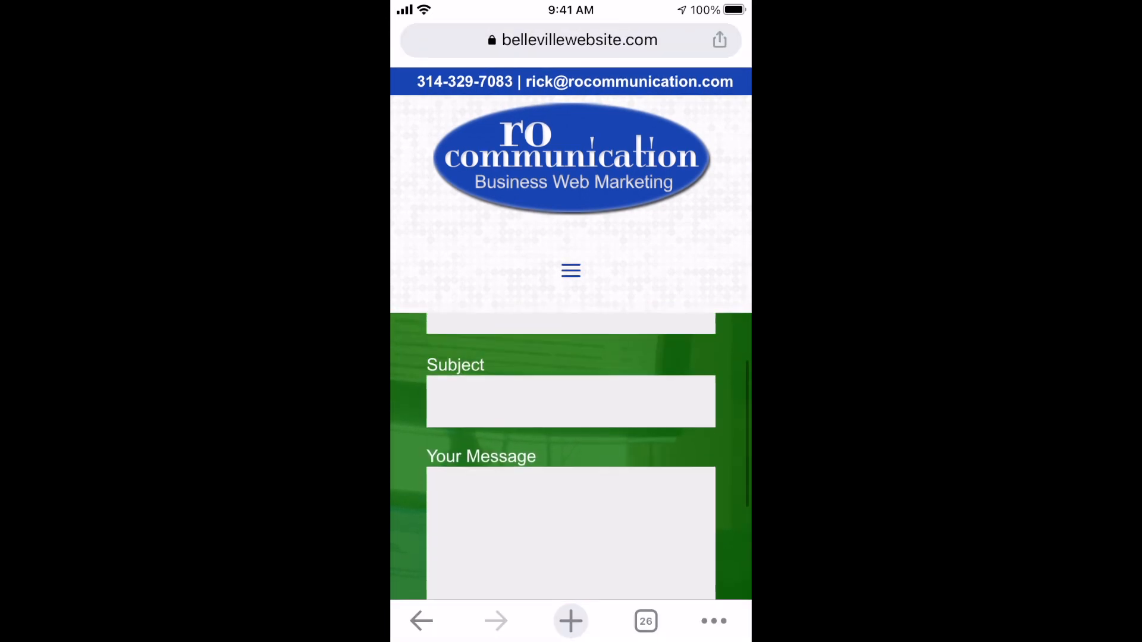
{"action": "scroll", "coordinate": [571, 416], "scroll_direction": "up", "scroll_amount": 5}
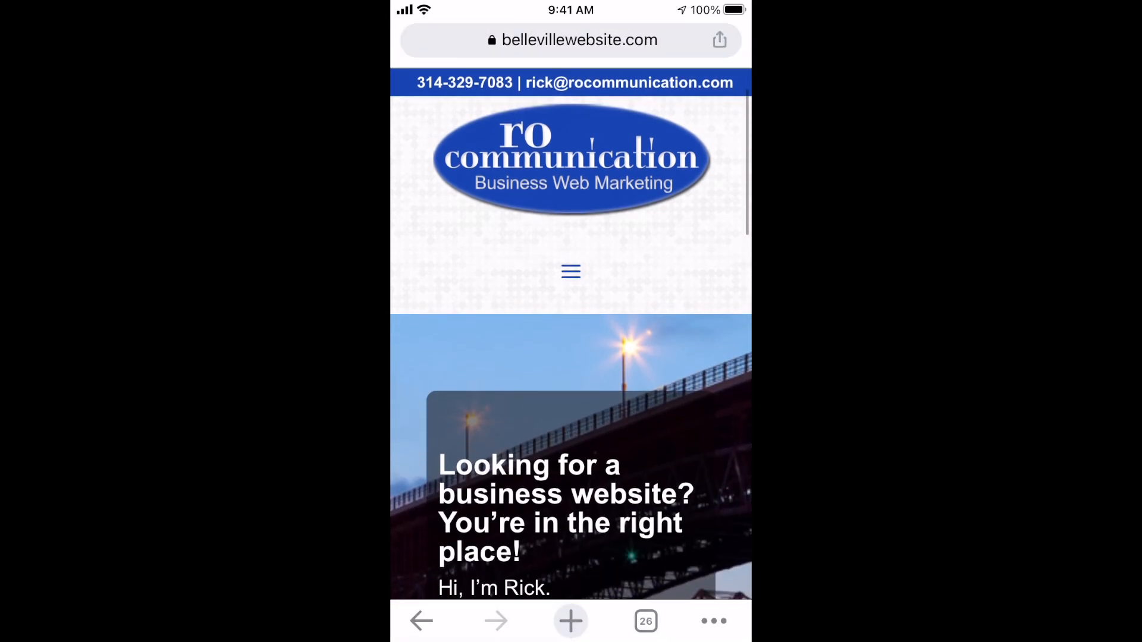